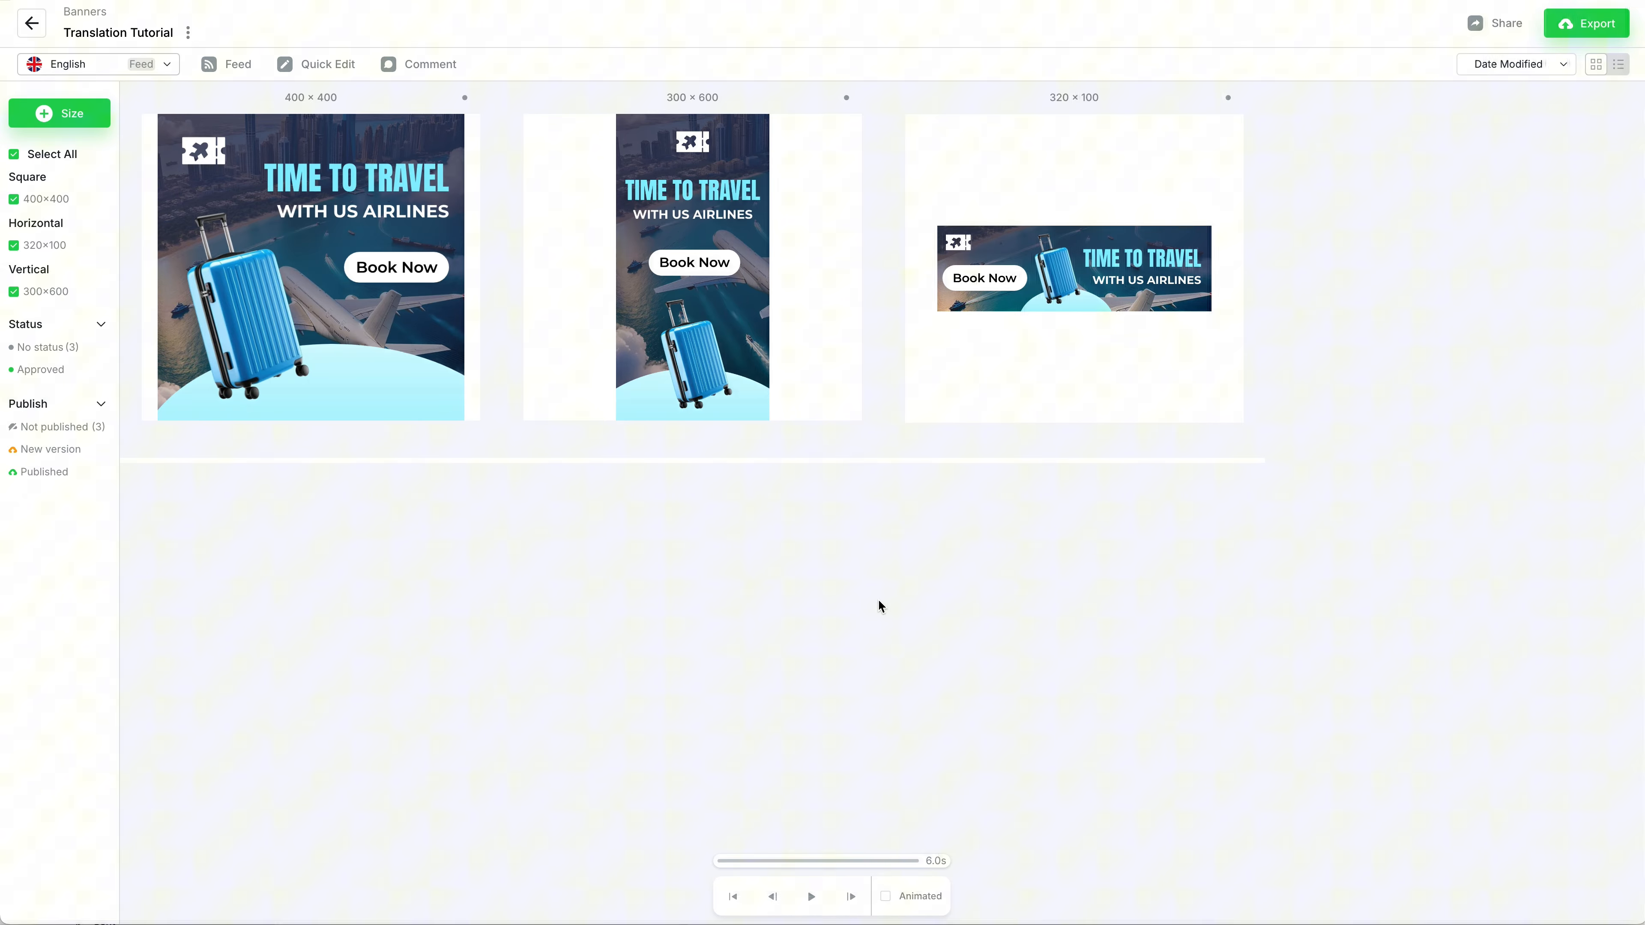
Open the 400 × 400 banner for editing and try appending "WITH" to the TIME TO TRAVEL headline before removing it.
{"action": "mouse_move", "coordinate": [403, 275]}
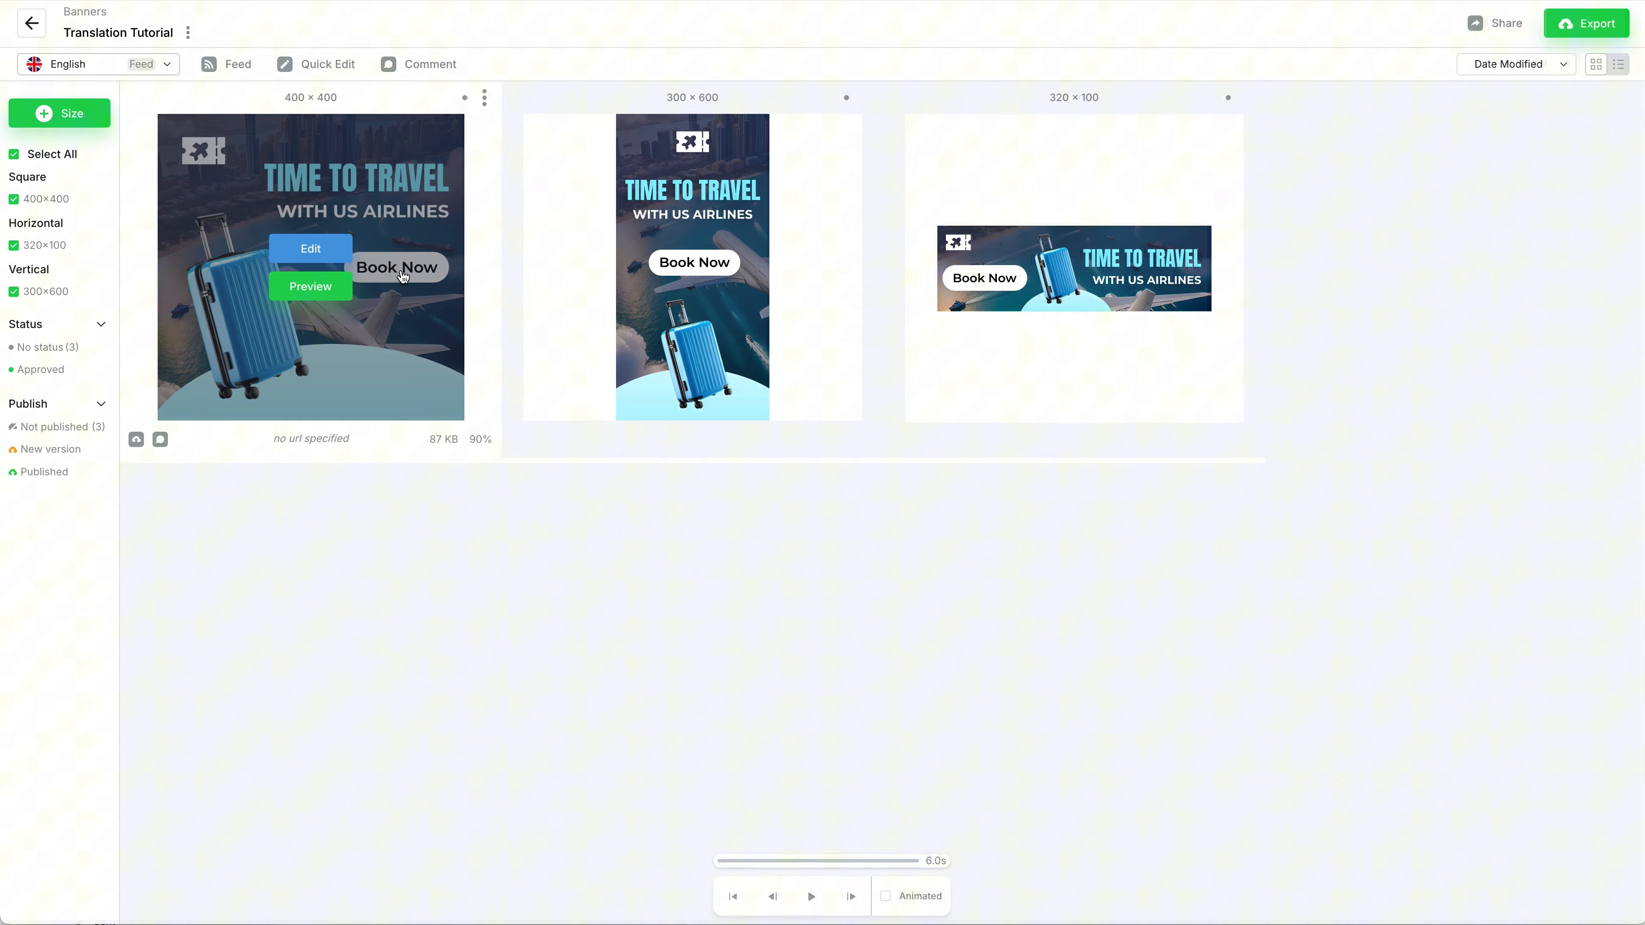
{"action": "left_click", "coordinate": [333, 253]}
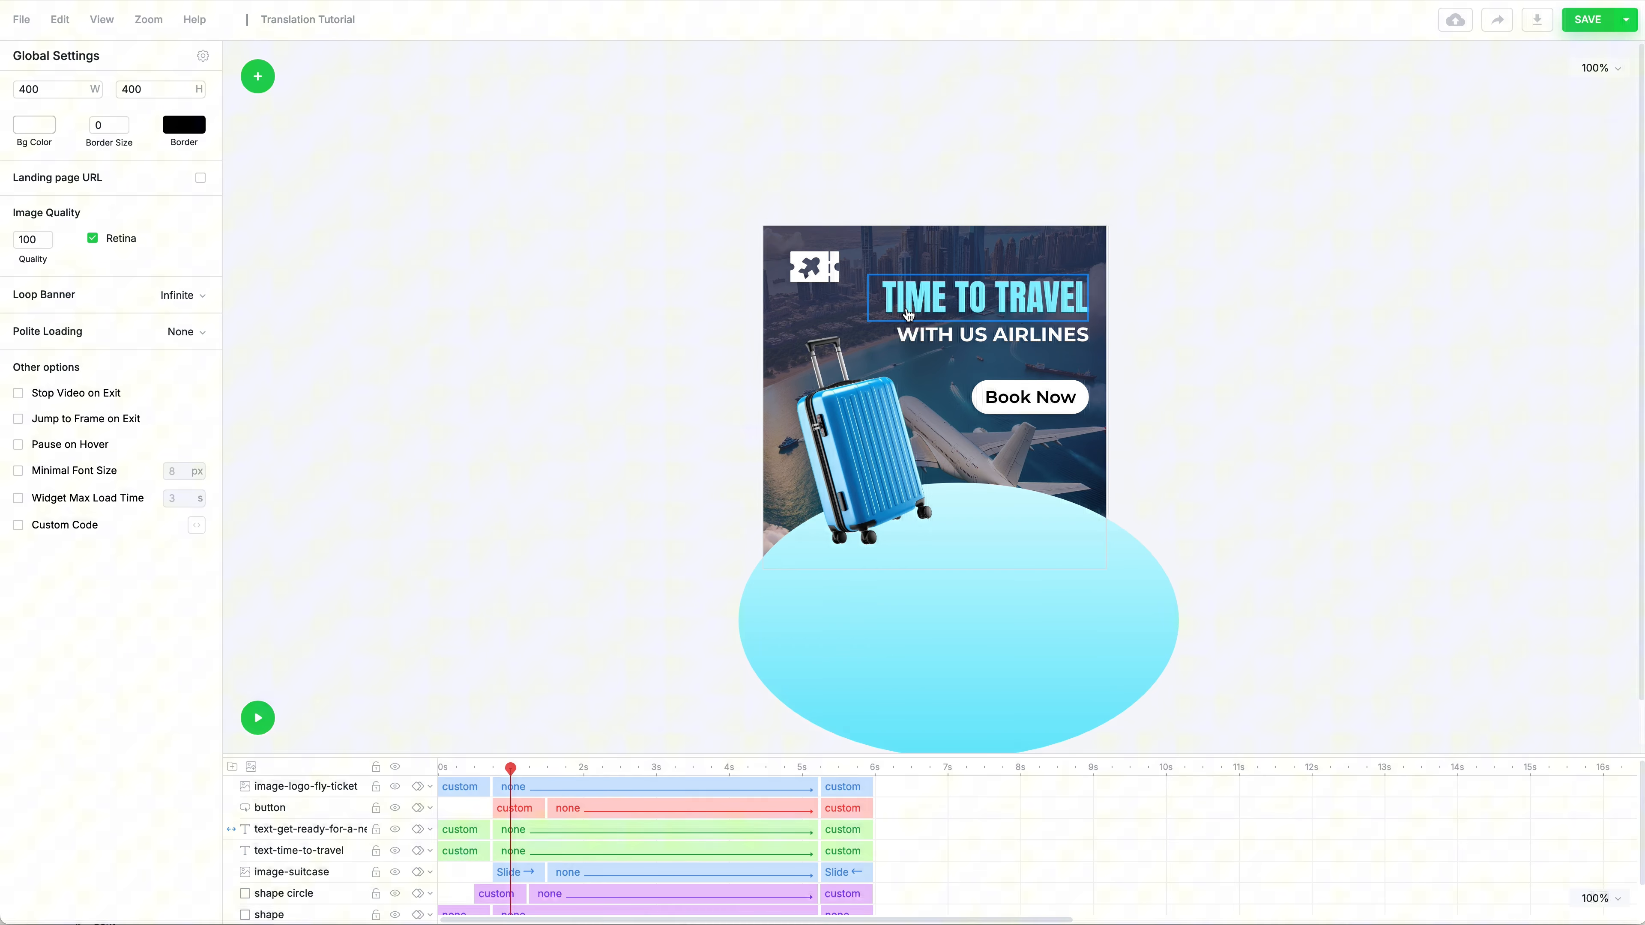
{"action": "left_click", "coordinate": [920, 316]}
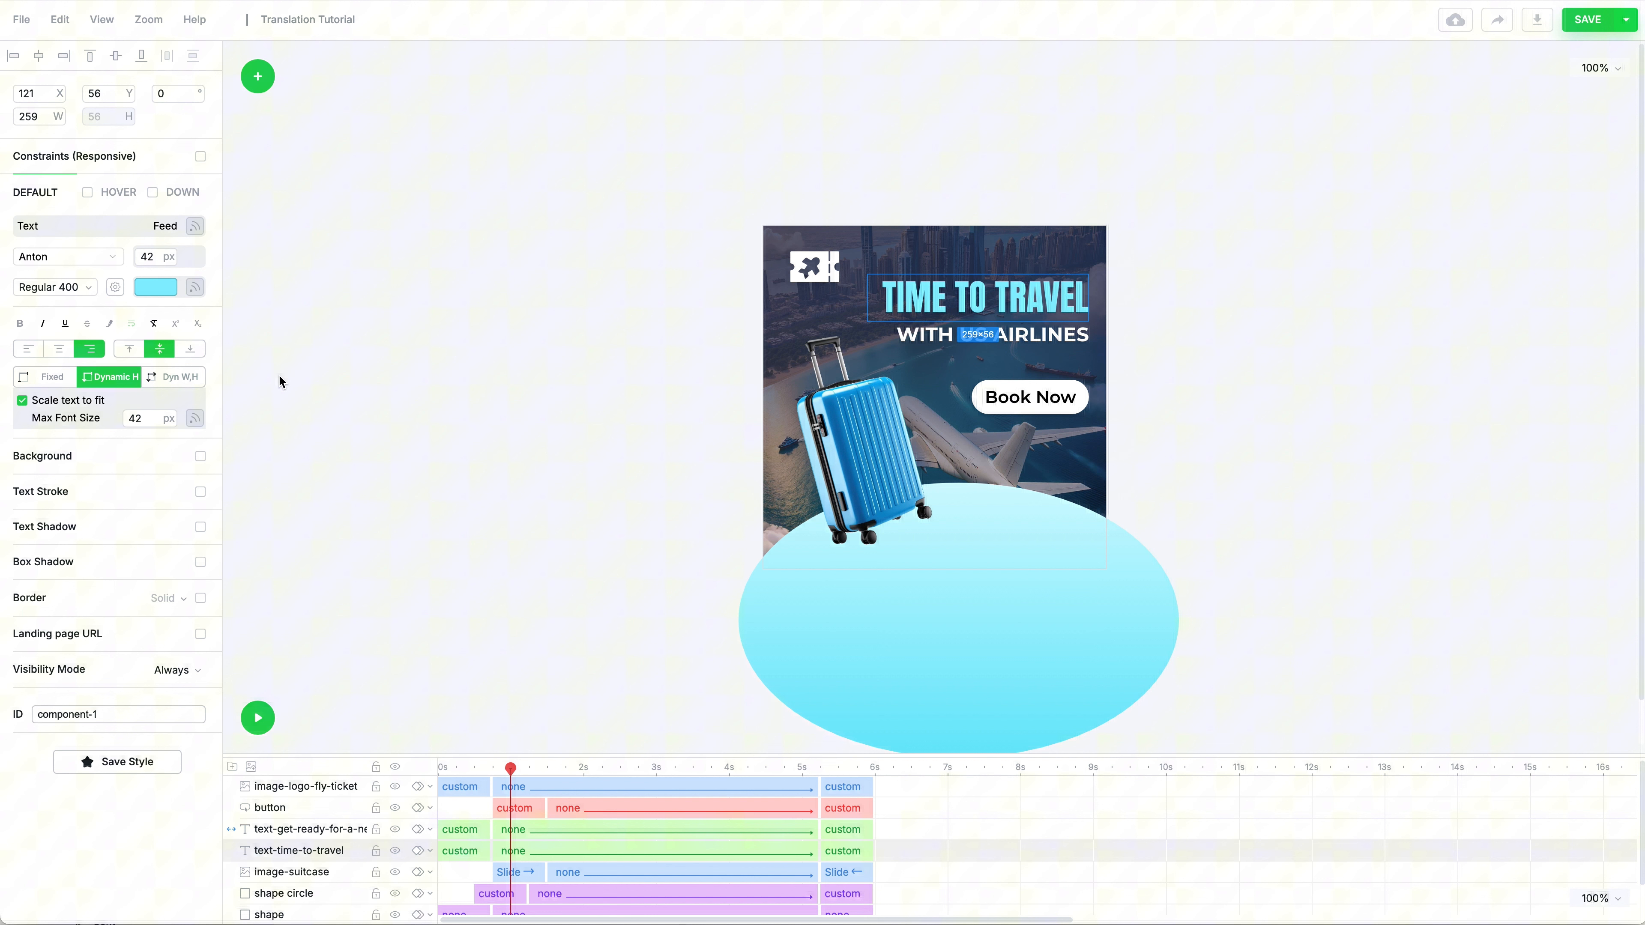
{"action": "double_click", "coordinate": [1053, 317]}
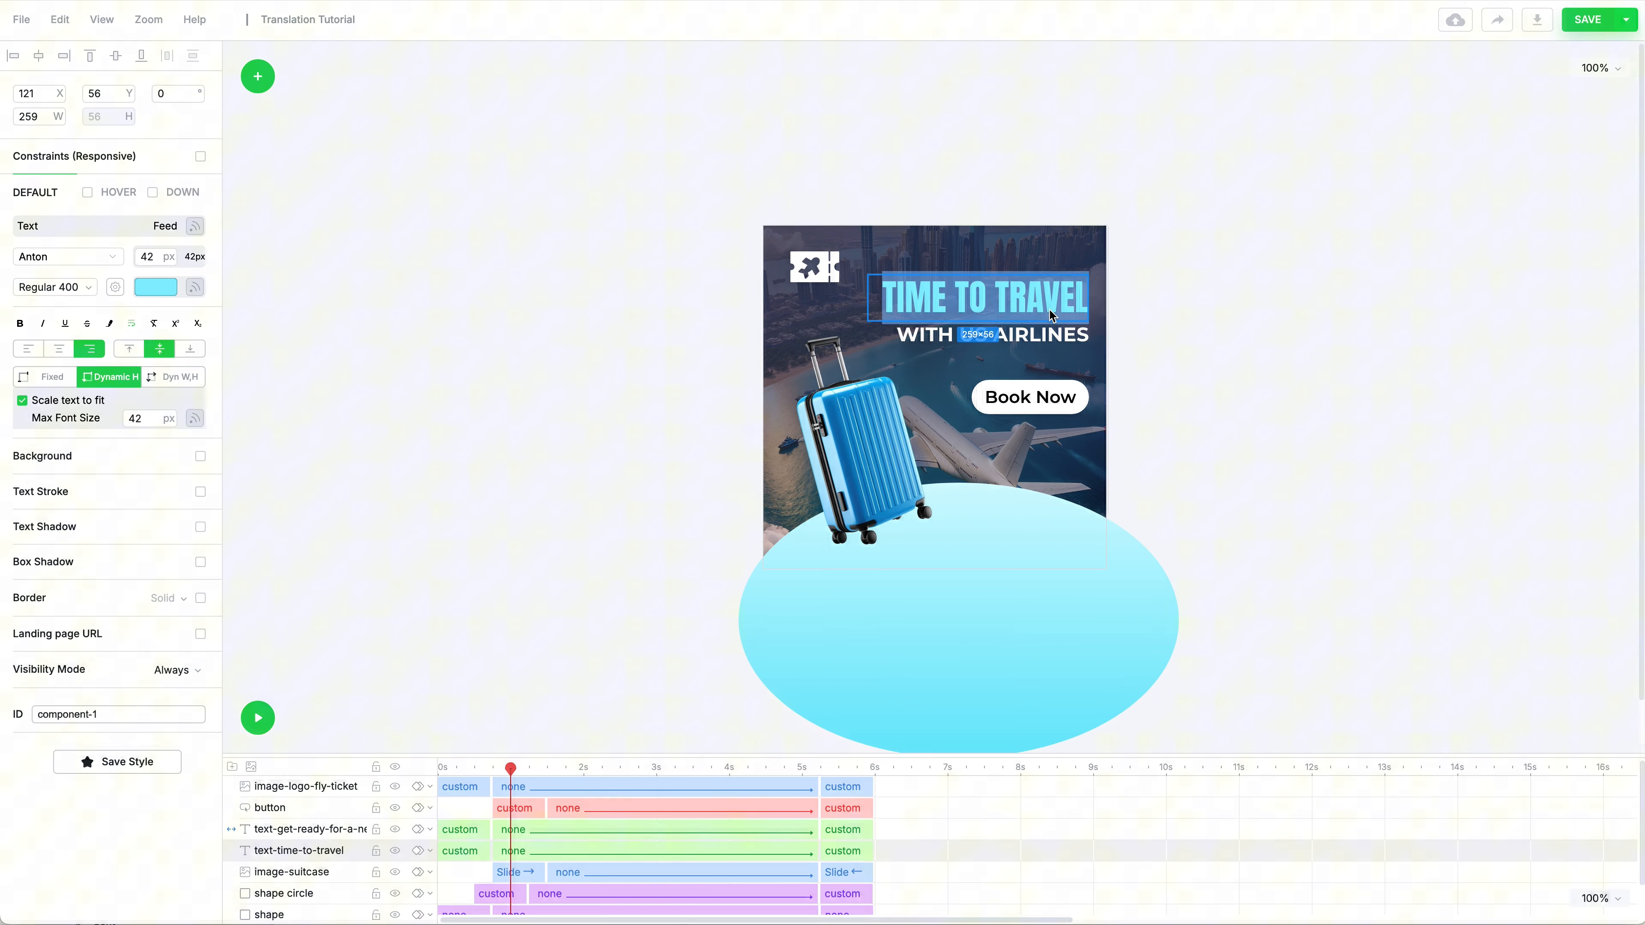
{"action": "key", "text": "Right"}
{"action": "type", "text": "WITH"}
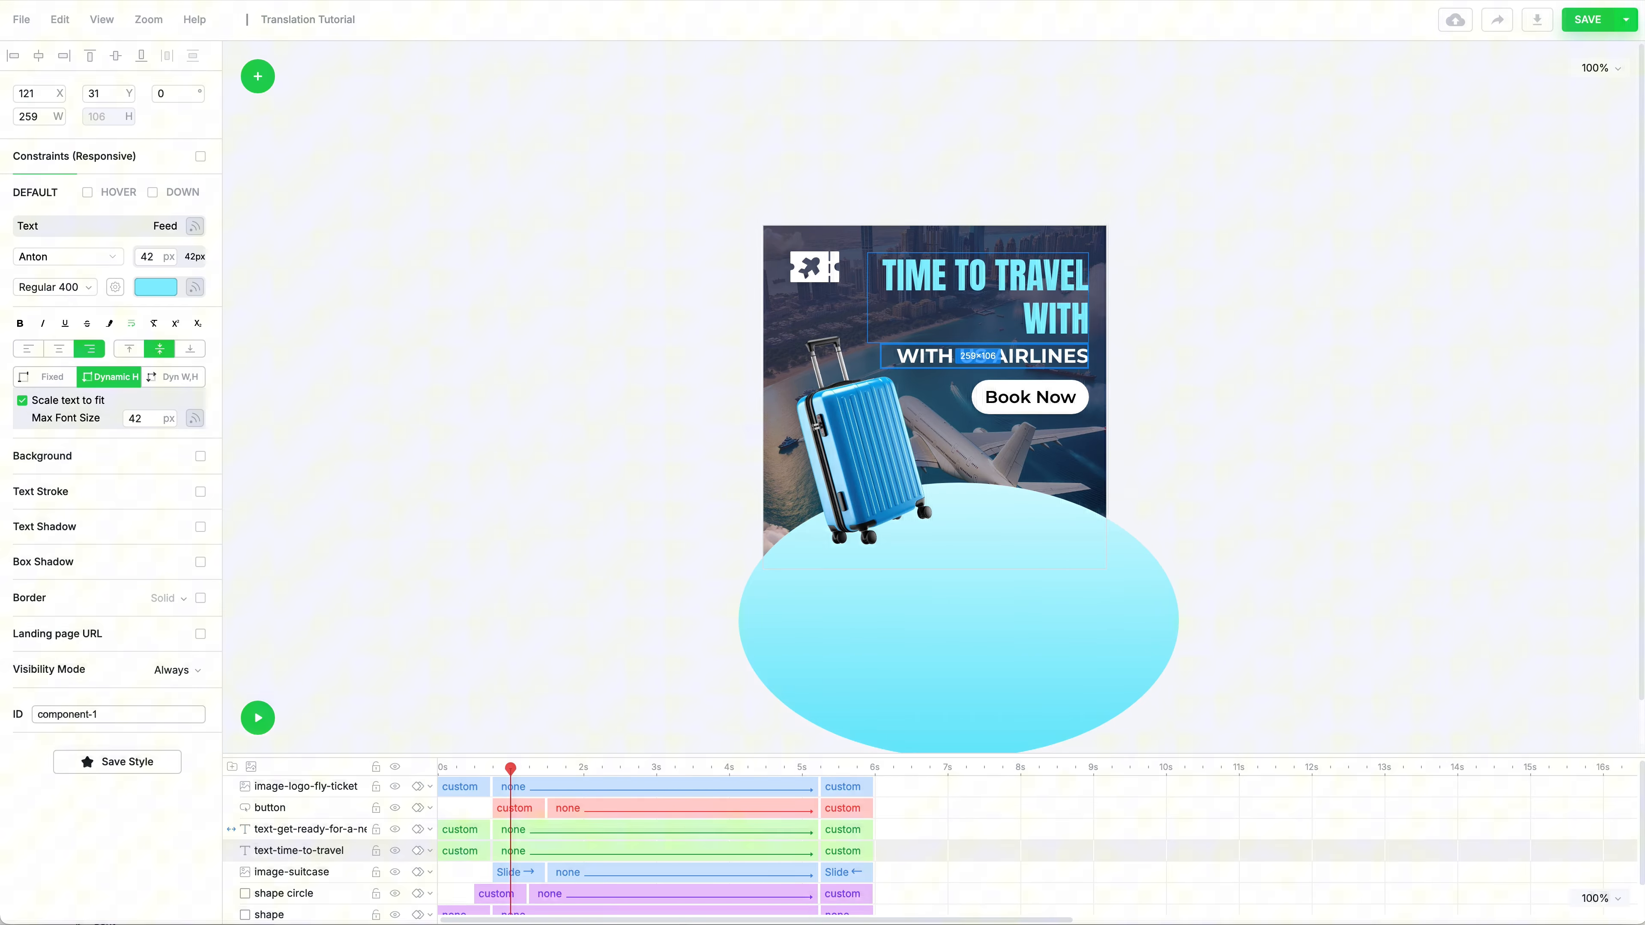
{"action": "key", "text": "BackSpace"}
{"action": "key", "text": "BackSpace"}
{"action": "key", "text": "BackSpace"}
{"action": "key", "text": "BackSpace"}
{"action": "key", "text": "BackSpace"}
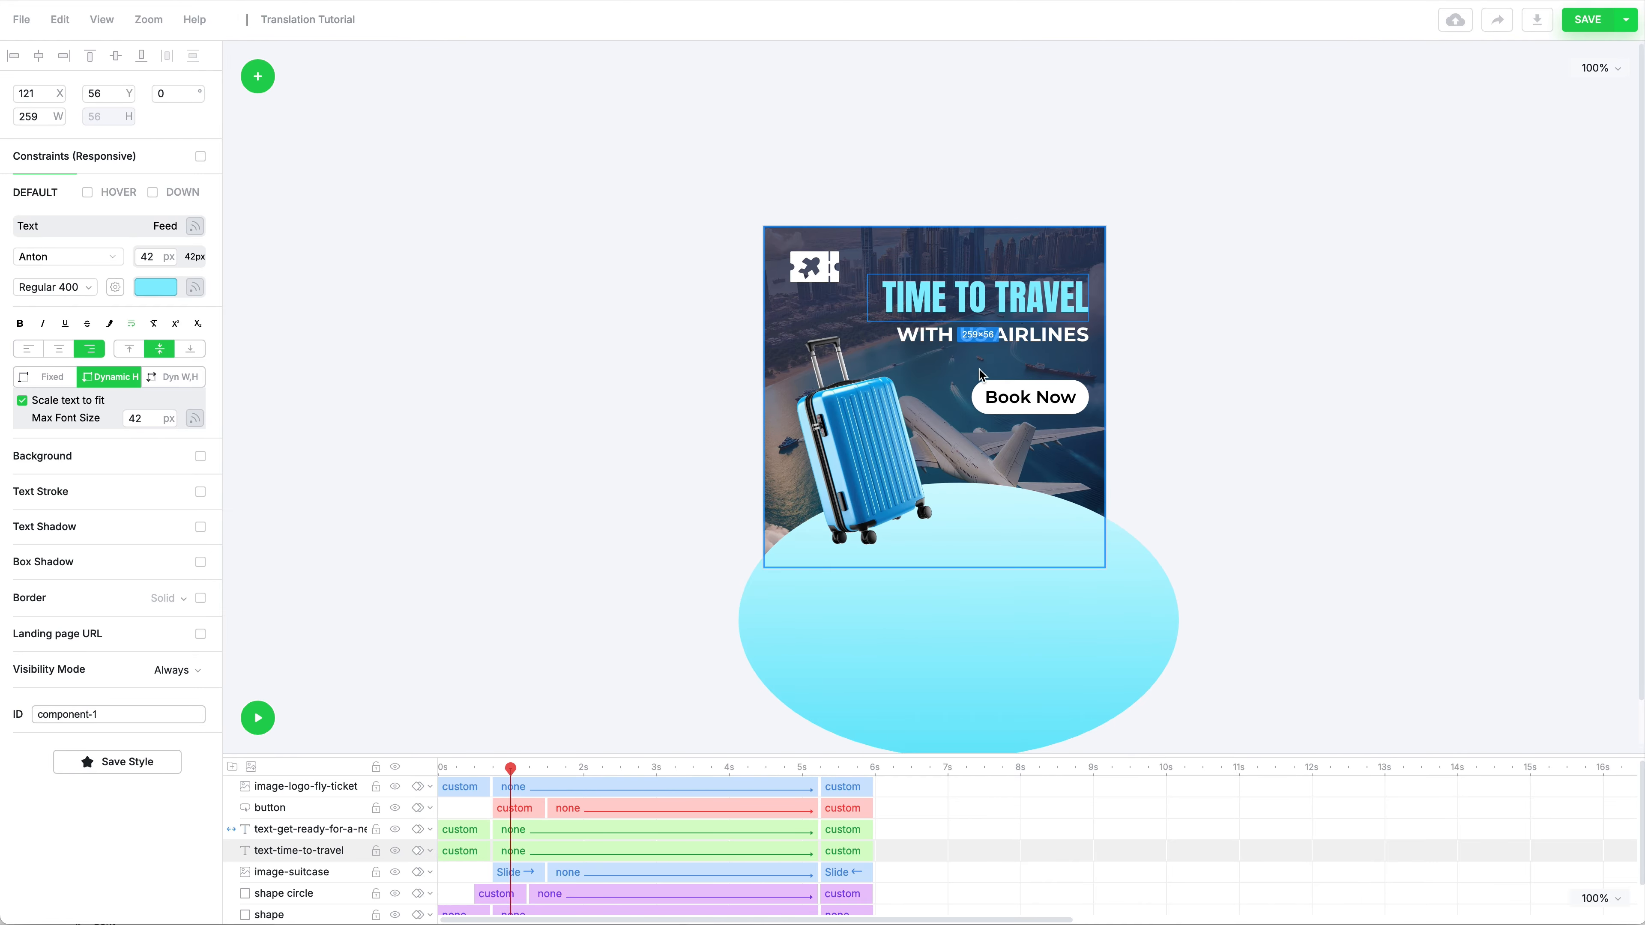
Examine the relative vertical constraint and anchor options of the WITH US AIRLINES text.
{"action": "left_click", "coordinate": [937, 344]}
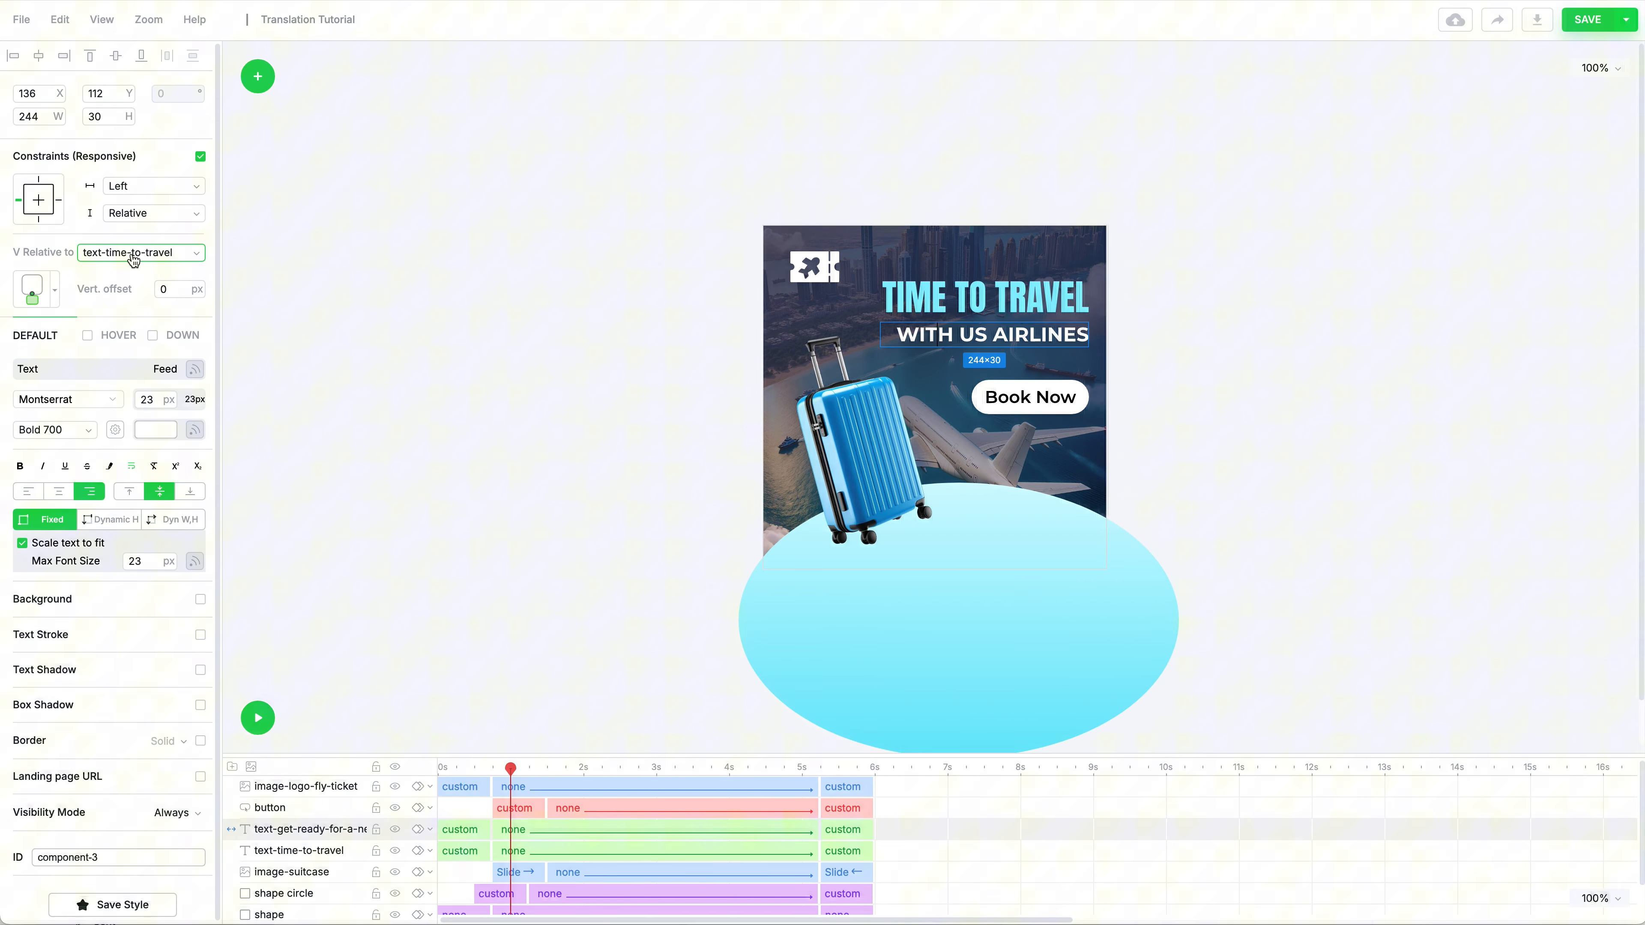
{"action": "left_click", "coordinate": [54, 289]}
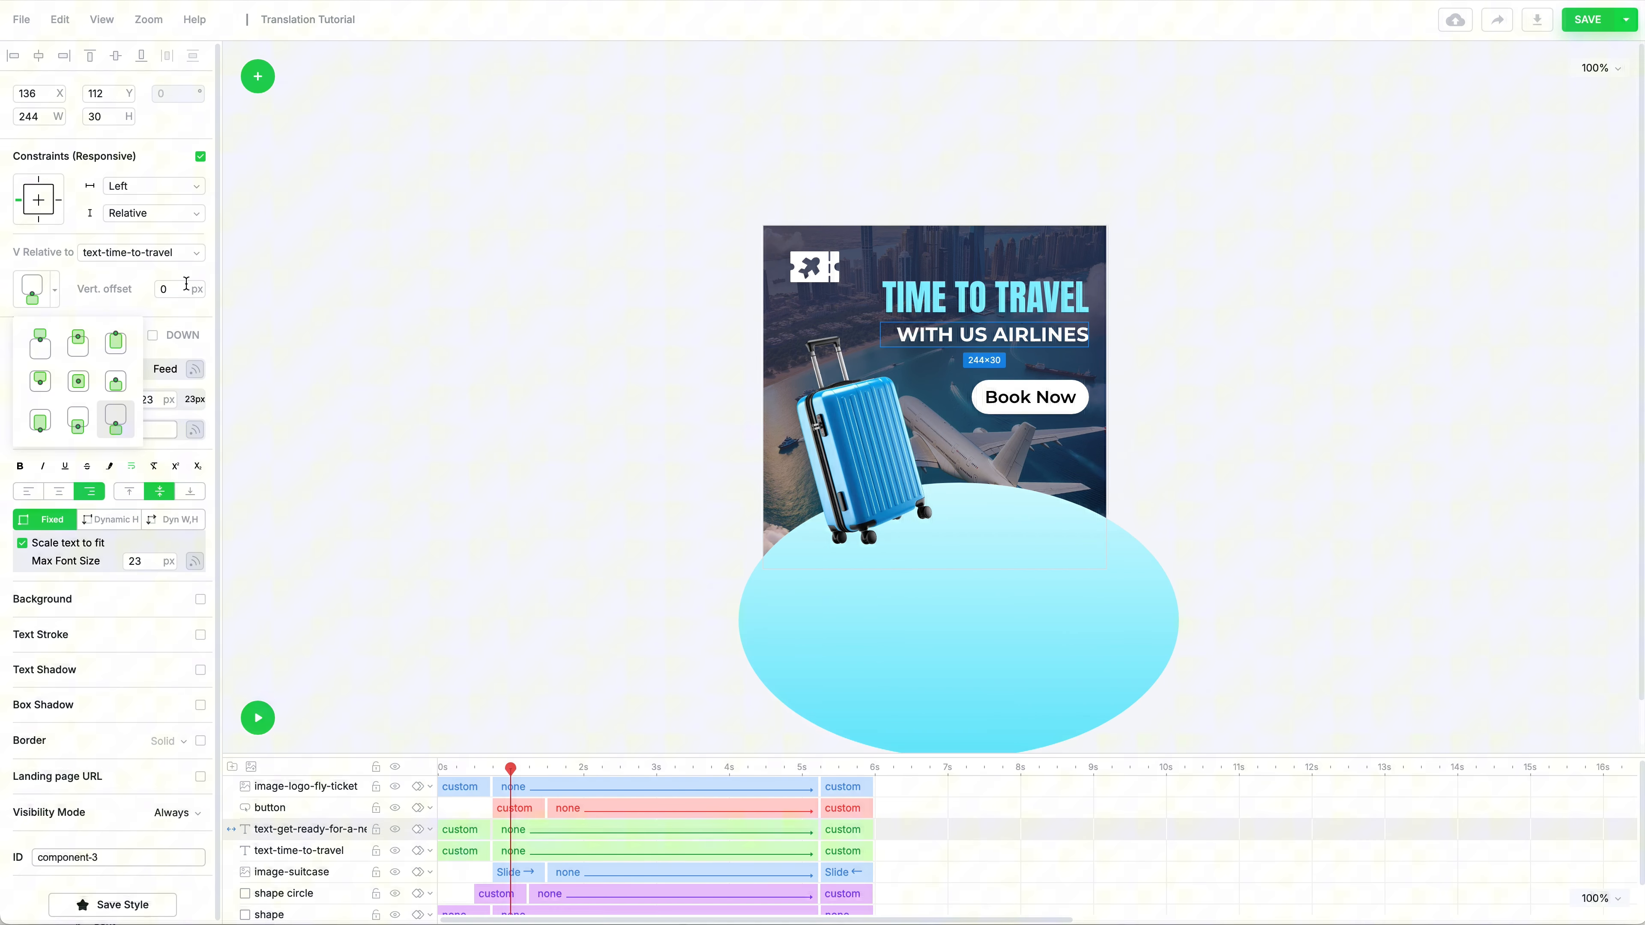
{"action": "left_click", "coordinate": [184, 309]}
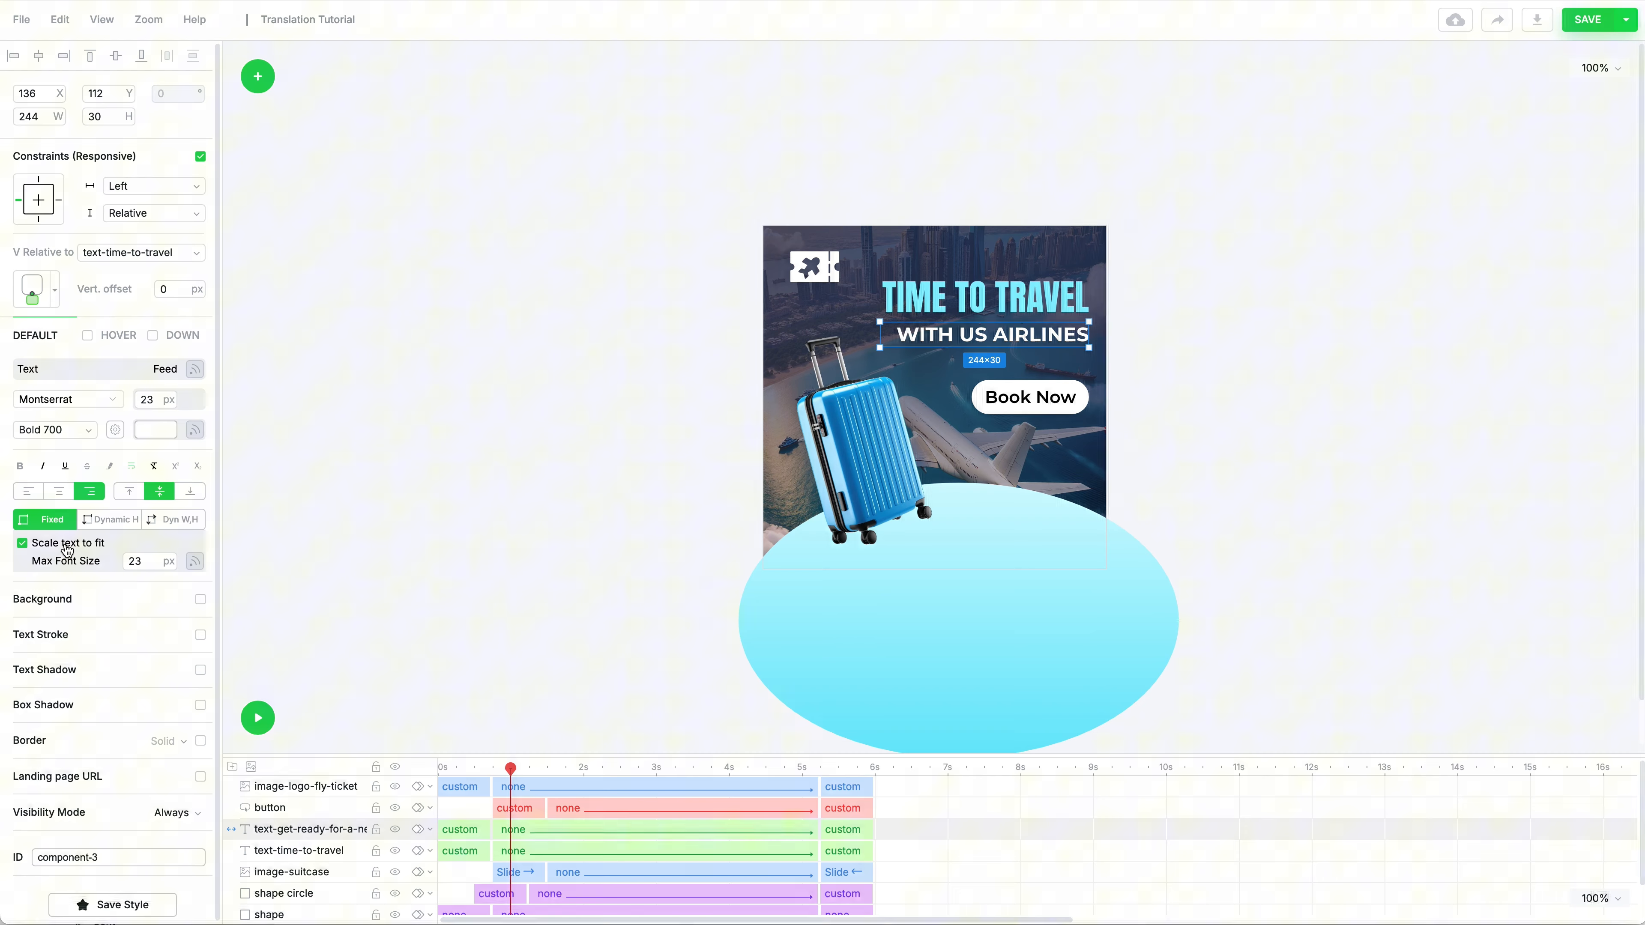
Try appending "MORE TEXT" to the fixed-size WITH US AIRLINES text, and remove the addition.
{"action": "double_click", "coordinate": [1073, 341]}
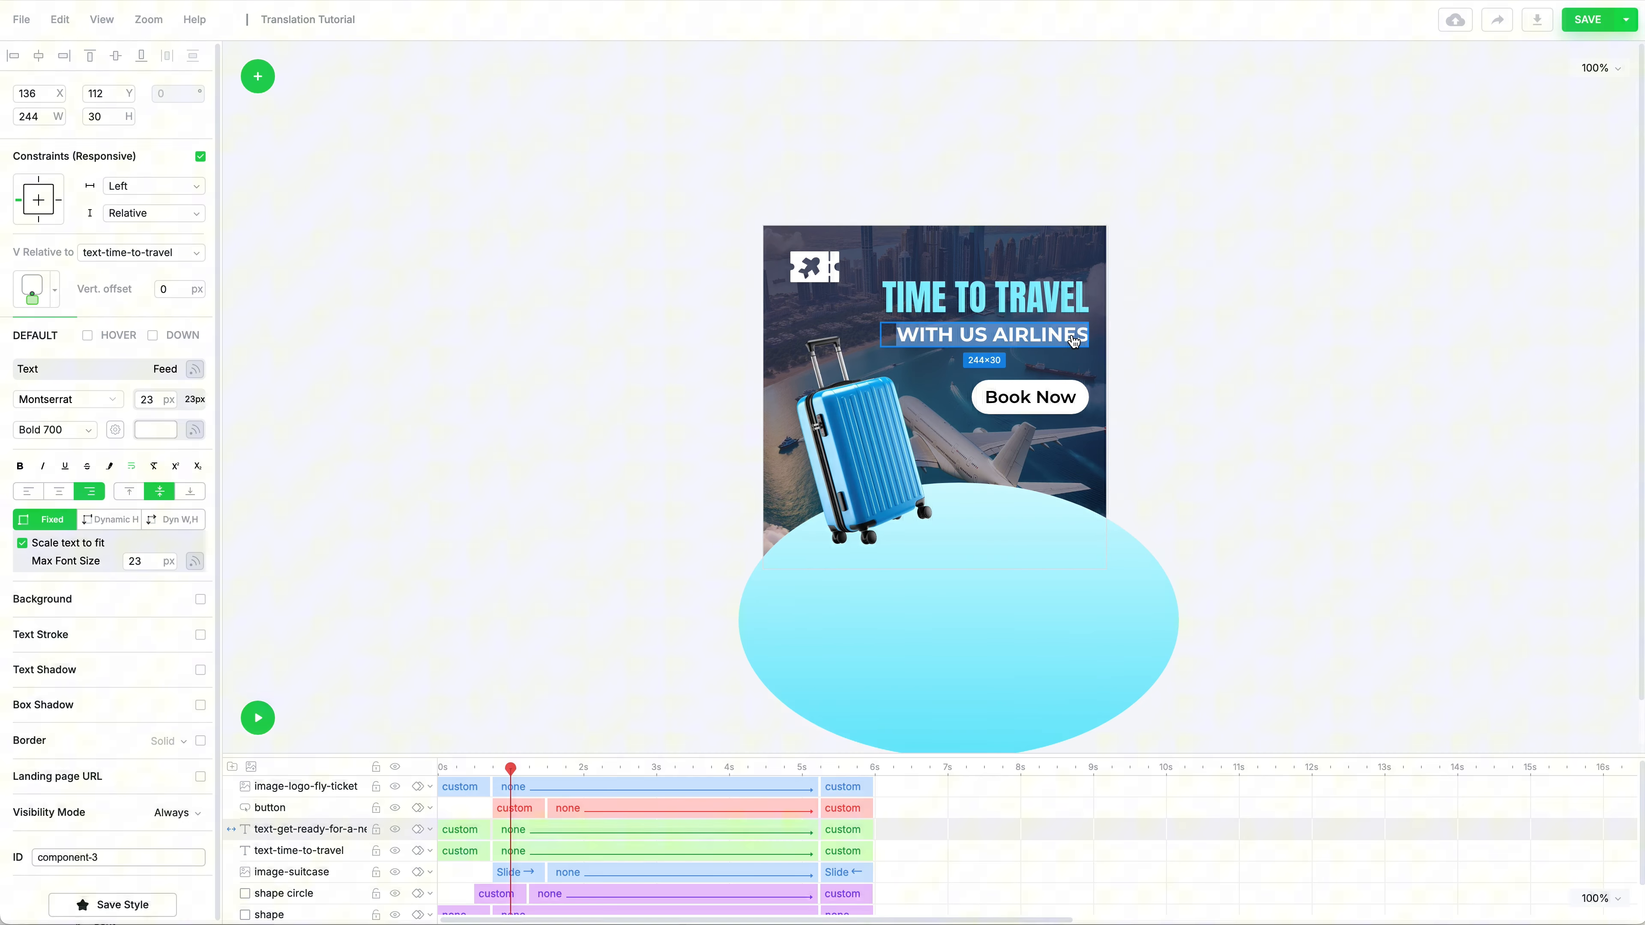
{"action": "type", "text": "MORE TEXT"}
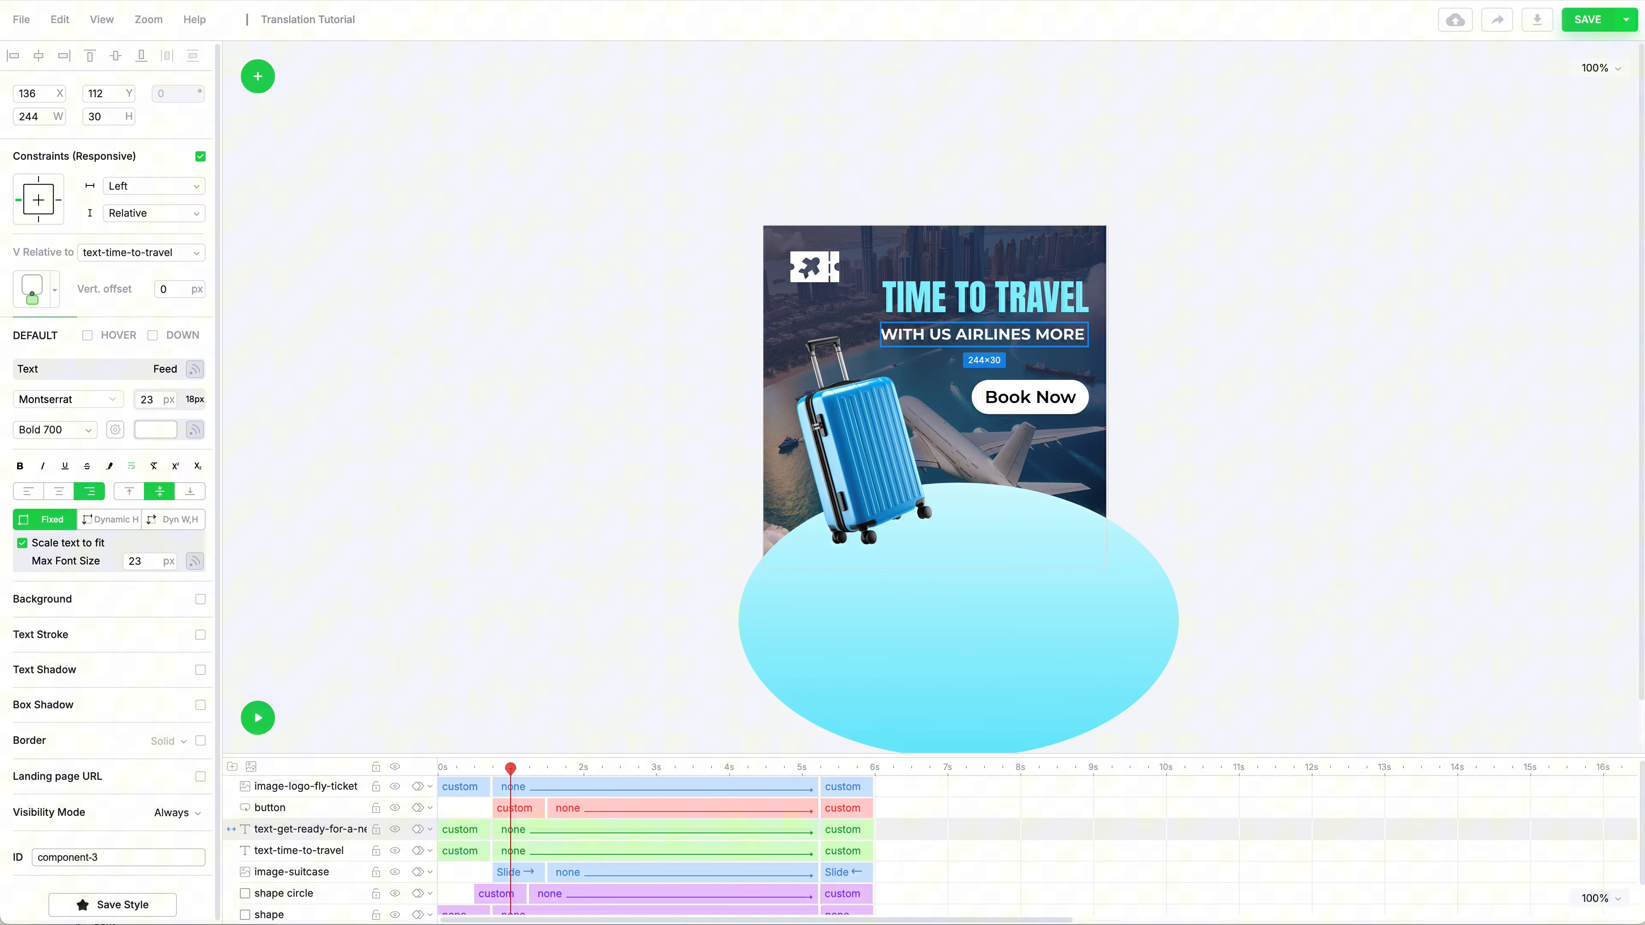
{"action": "key", "text": "BackSpace"}
{"action": "key", "text": "BackSpace"}
{"action": "key", "text": "BackSpace"}
{"action": "key", "text": "BackSpace"}
{"action": "key", "text": "BackSpace"}
{"action": "key", "text": "BackSpace"}
{"action": "key", "text": "BackSpace"}
{"action": "key", "text": "BackSpace"}
{"action": "key", "text": "BackSpace"}
{"action": "key", "text": "BackSpace"}
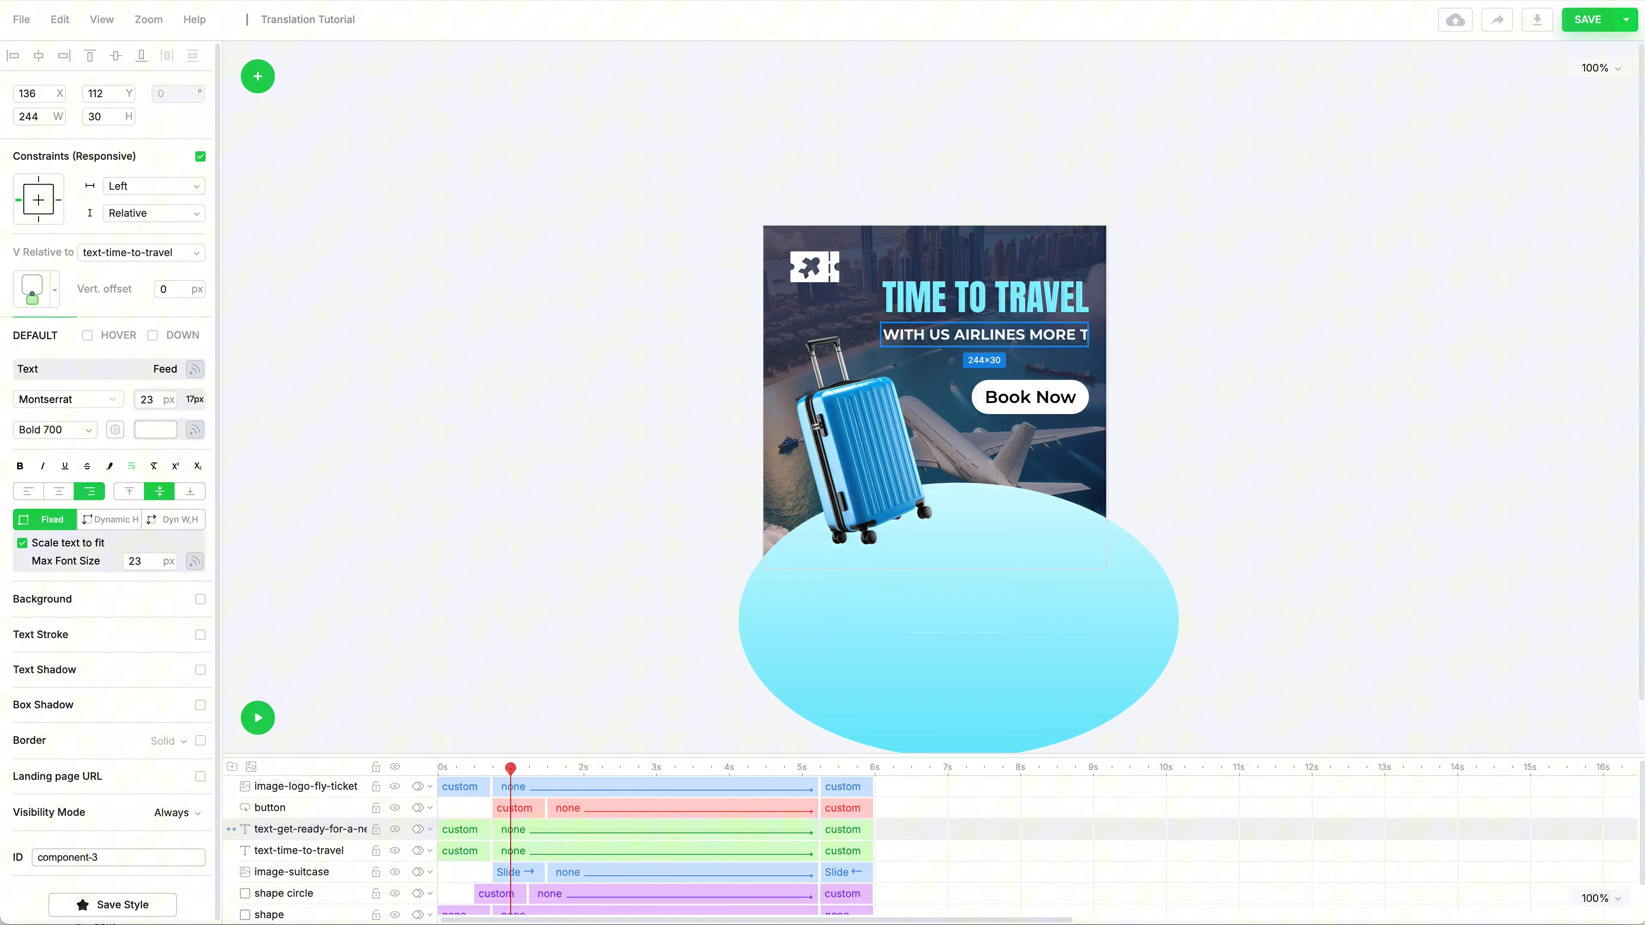
Try adding "MORE" to the Book Now button, remove it, and return to the banner set overview.
{"action": "left_click", "coordinate": [1067, 410]}
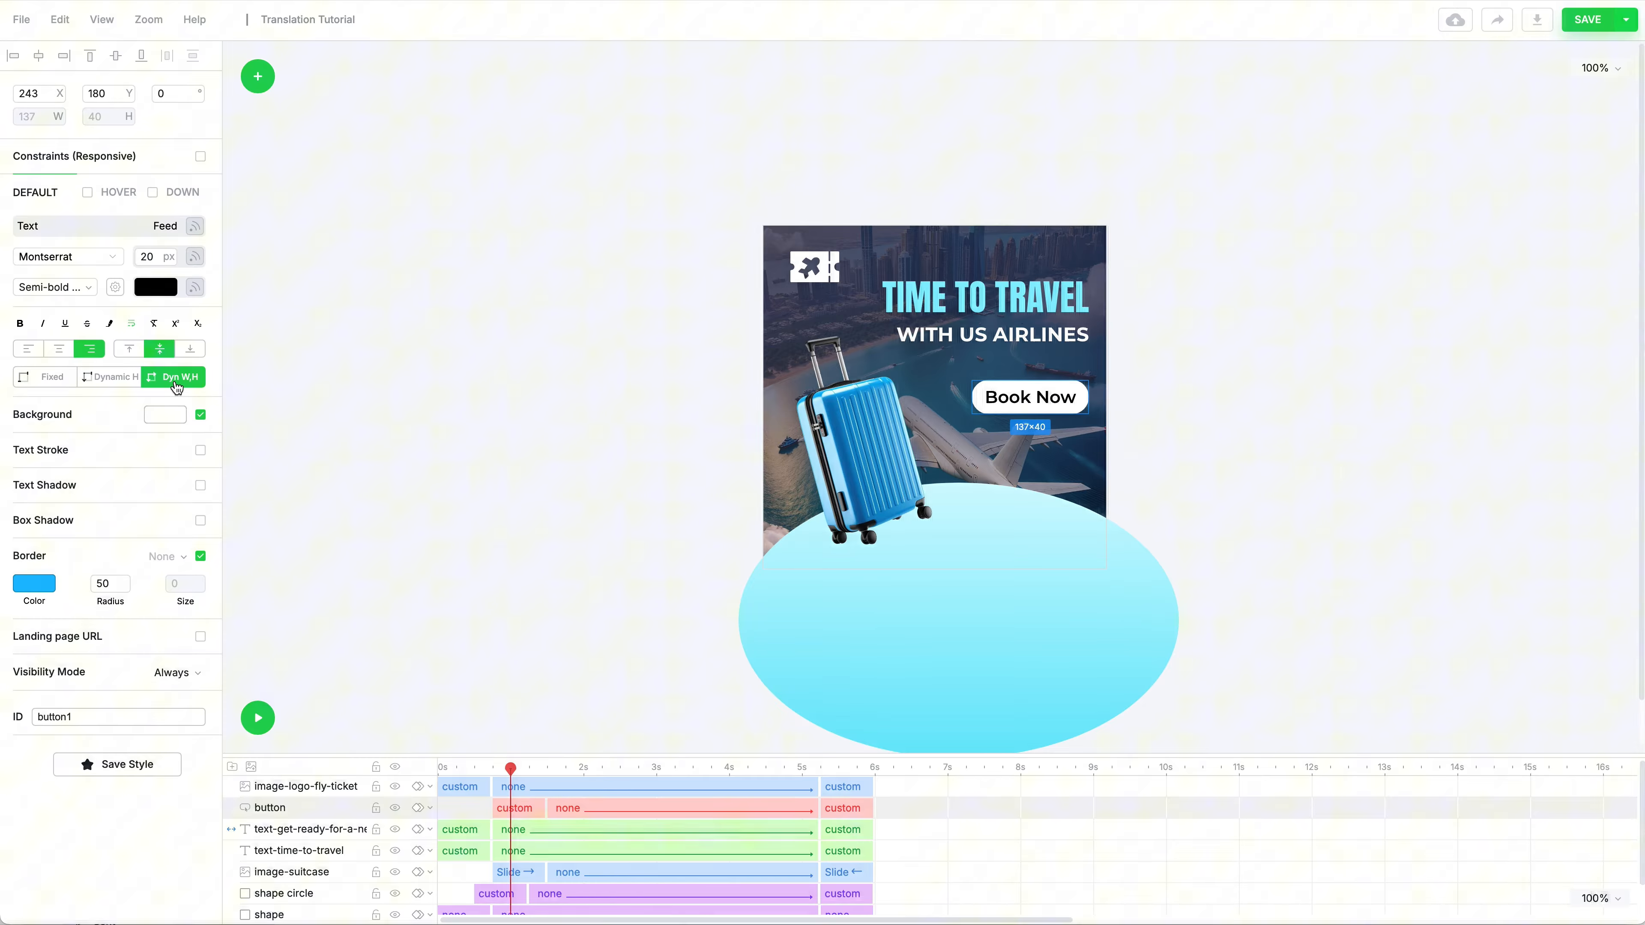
{"action": "type", "text": "MORE"}
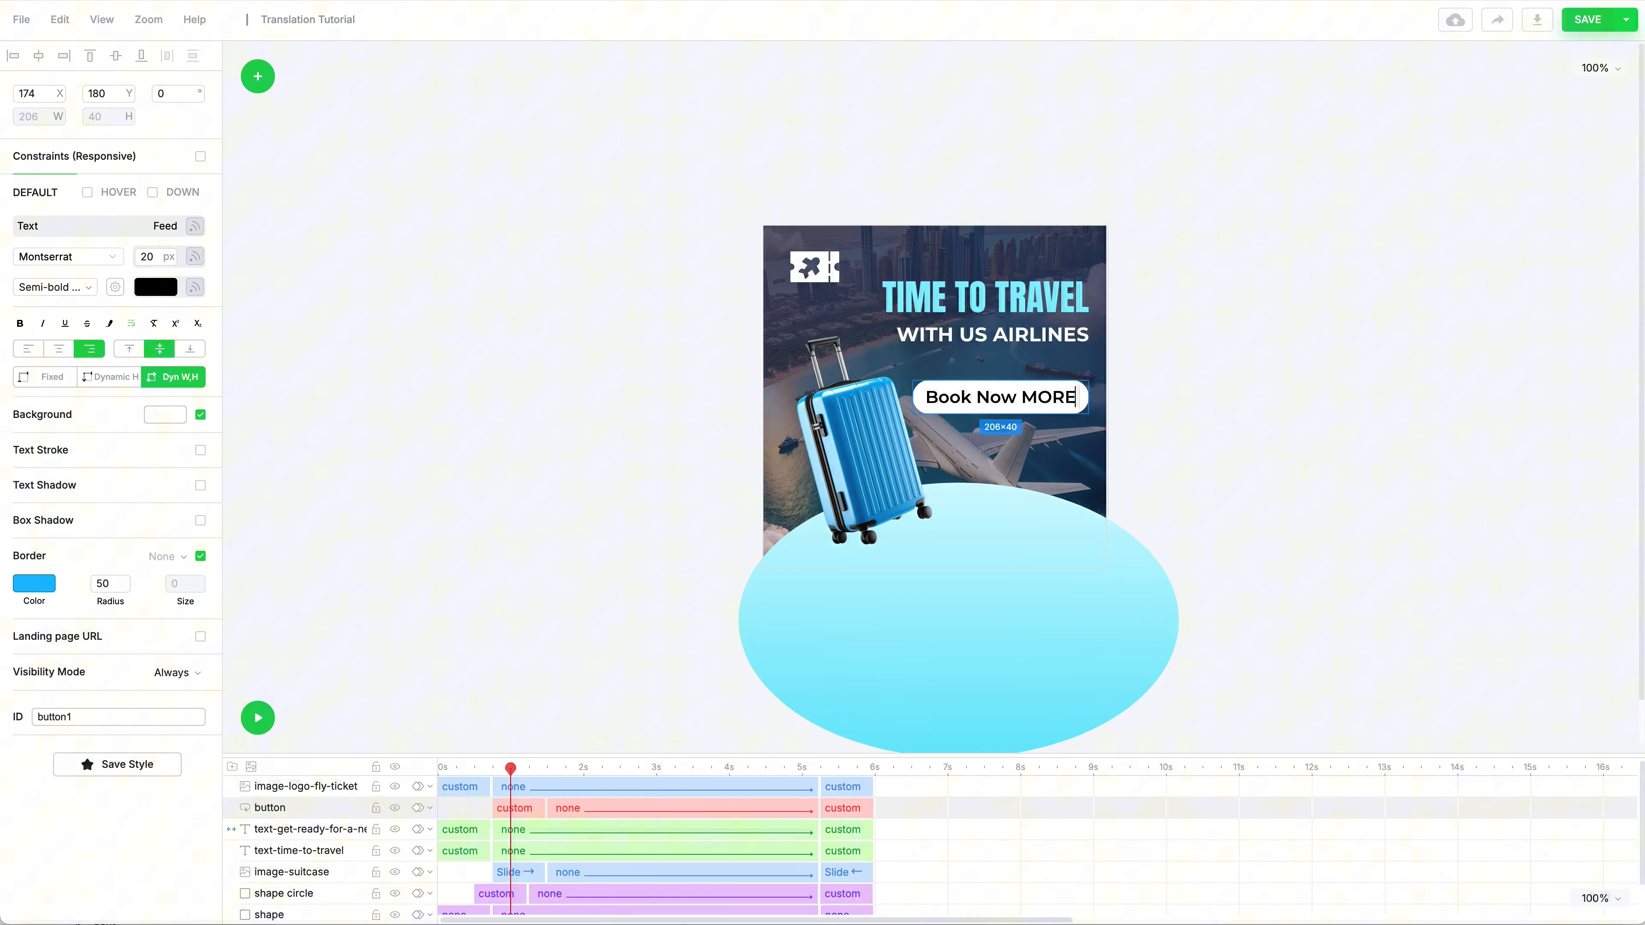
{"action": "key", "text": "BackSpace"}
{"action": "key", "text": "BackSpace"}
{"action": "key", "text": "BackSpace"}
{"action": "key", "text": "BackSpace"}
{"action": "key", "text": "BackSpace"}
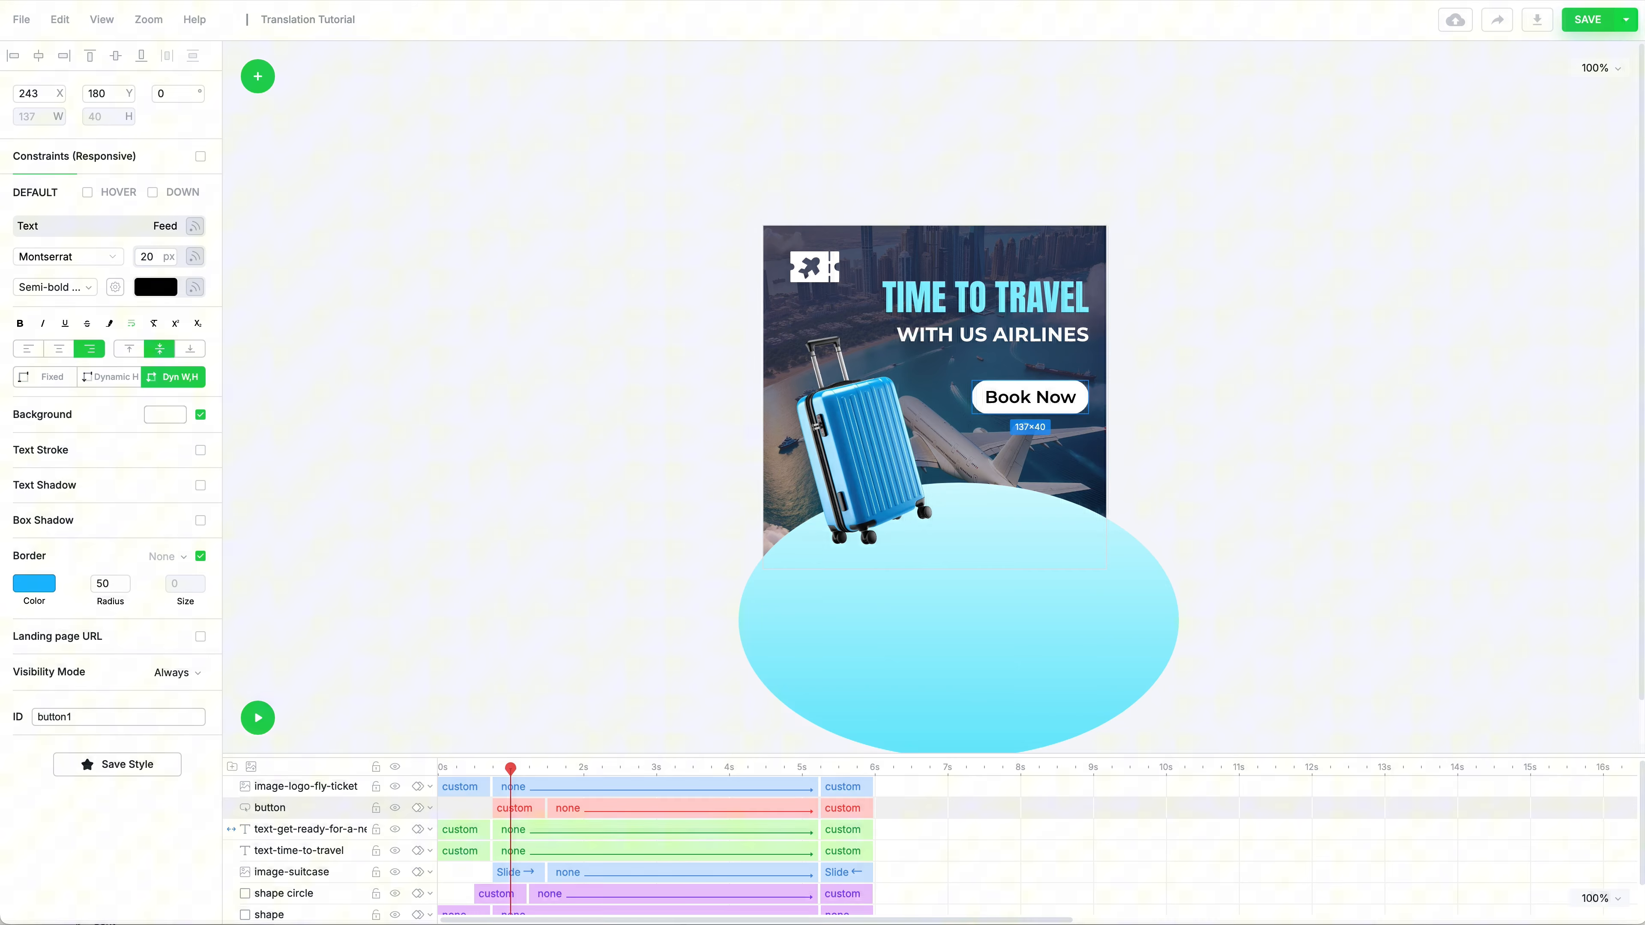
{"action": "left_click", "coordinate": [22, 19]}
{"action": "left_click", "coordinate": [84, 155]}
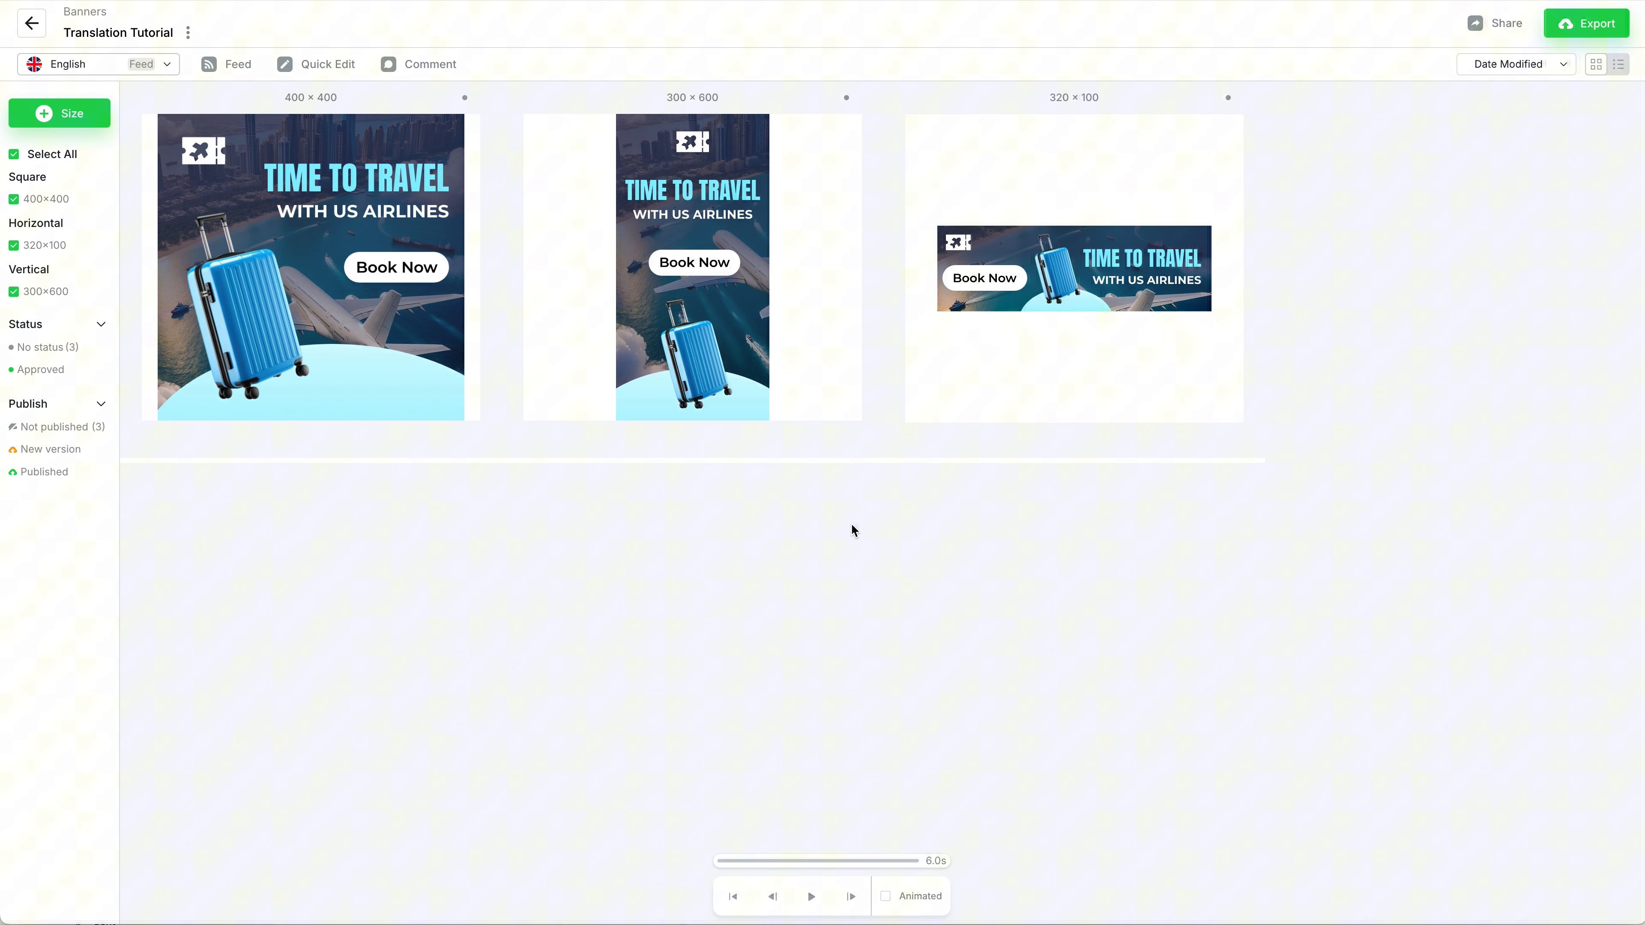
Add Italian and Spanish translations to the banner set.
{"action": "left_click", "coordinate": [84, 70]}
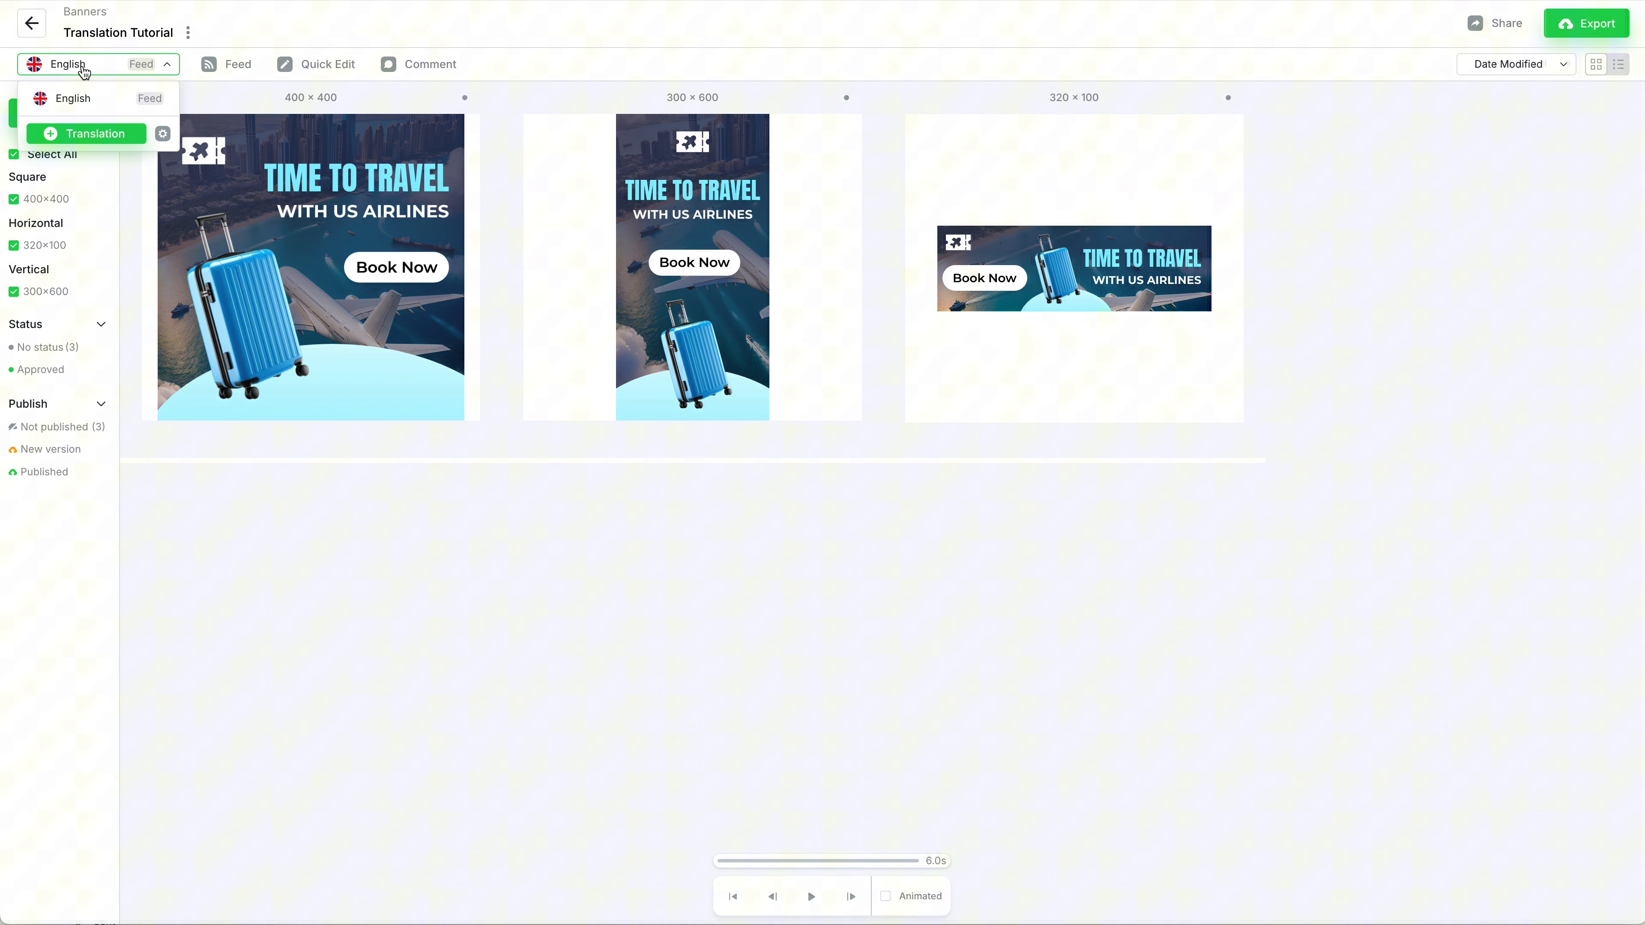
{"action": "left_click", "coordinate": [91, 135]}
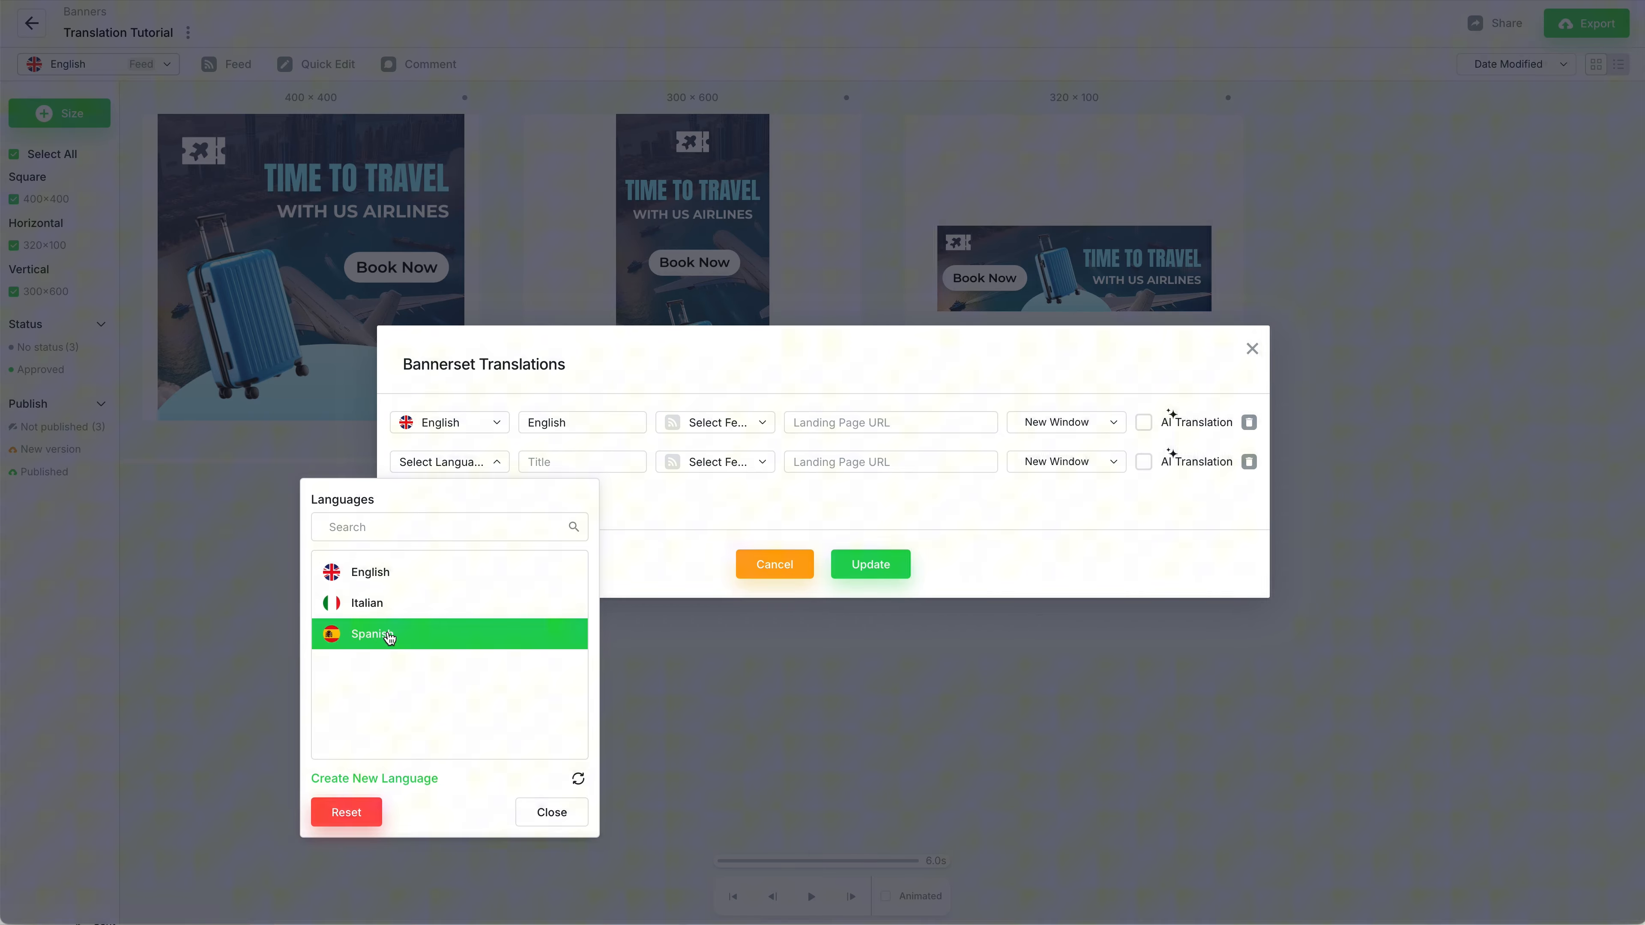
{"action": "left_click", "coordinate": [383, 614]}
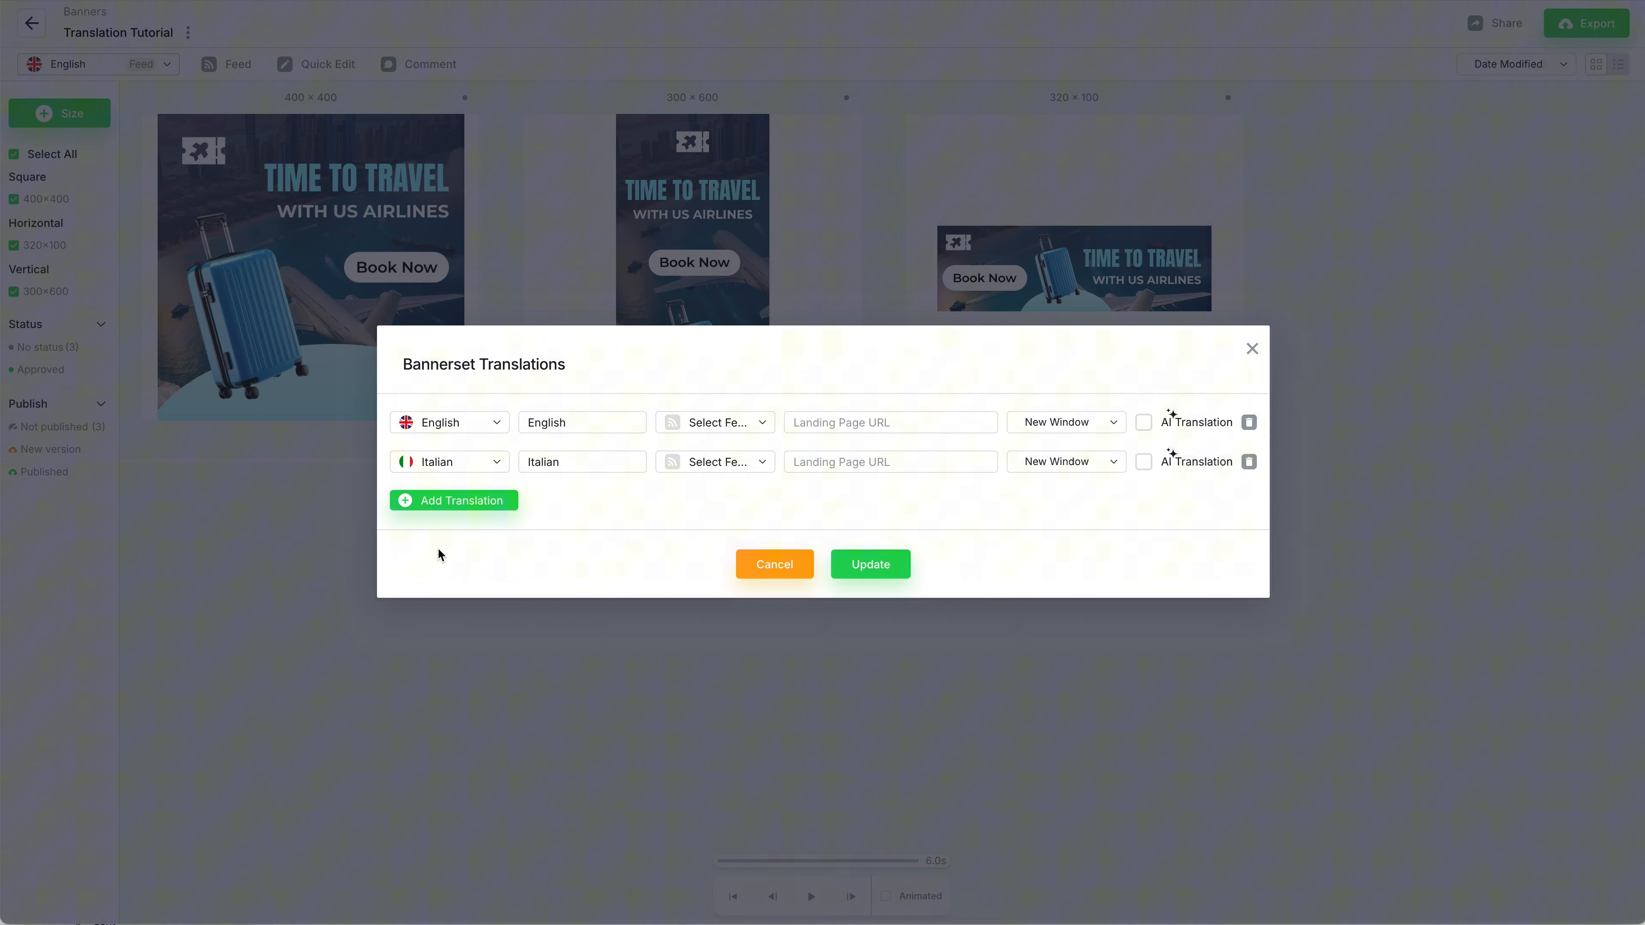
{"action": "left_click", "coordinate": [446, 504]}
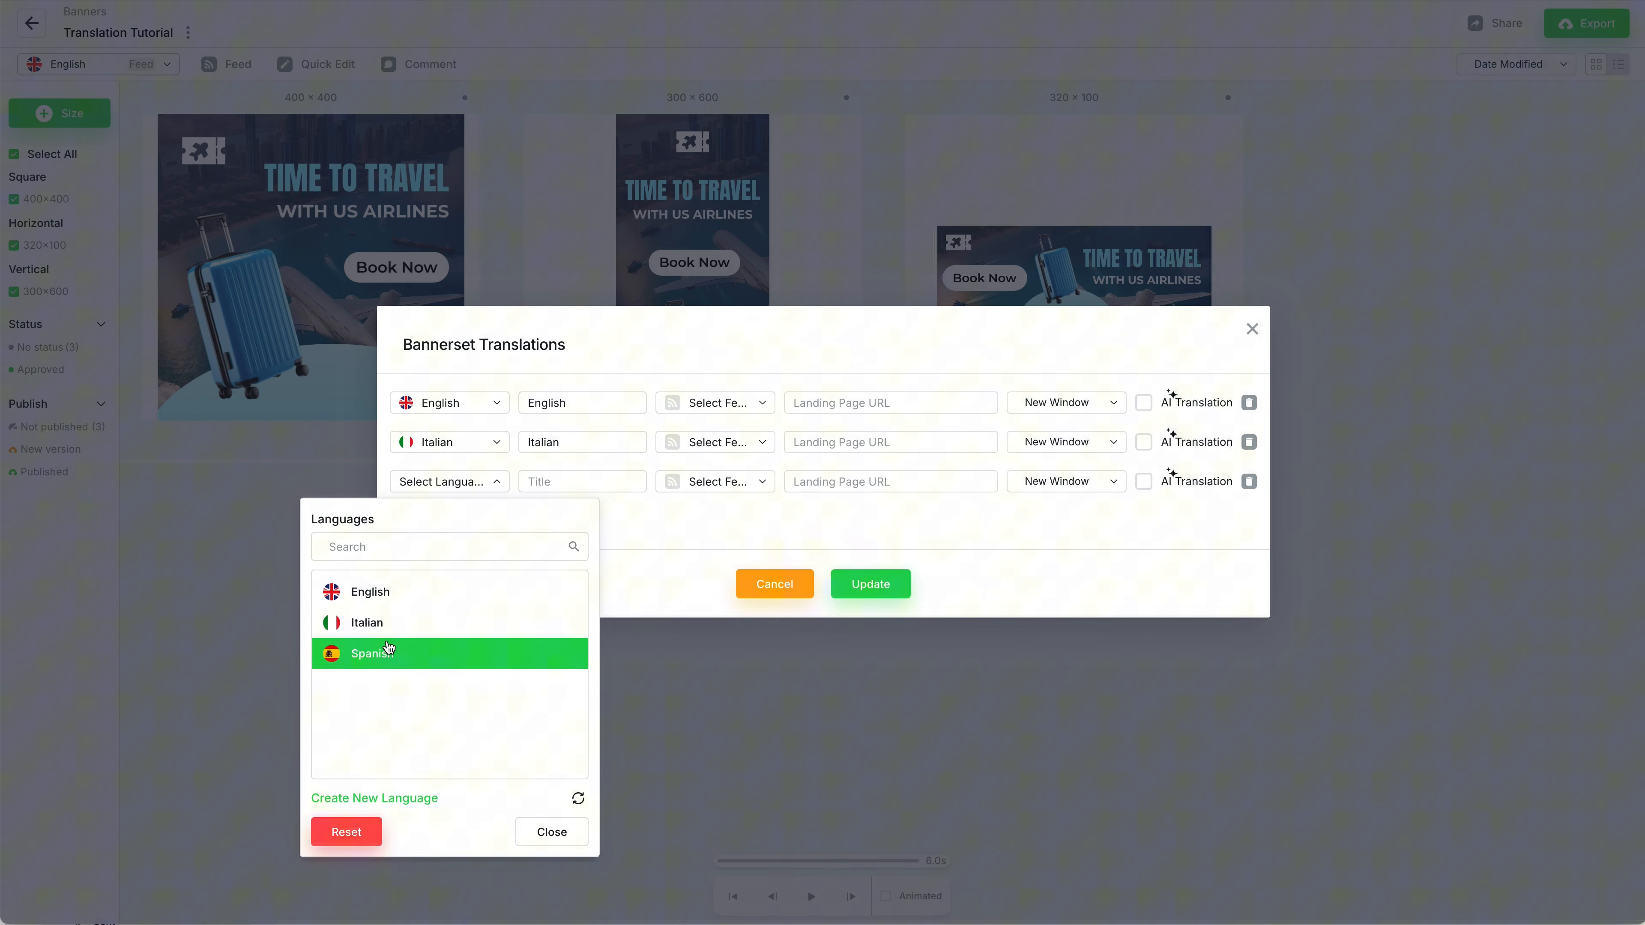
{"action": "left_click", "coordinate": [372, 653]}
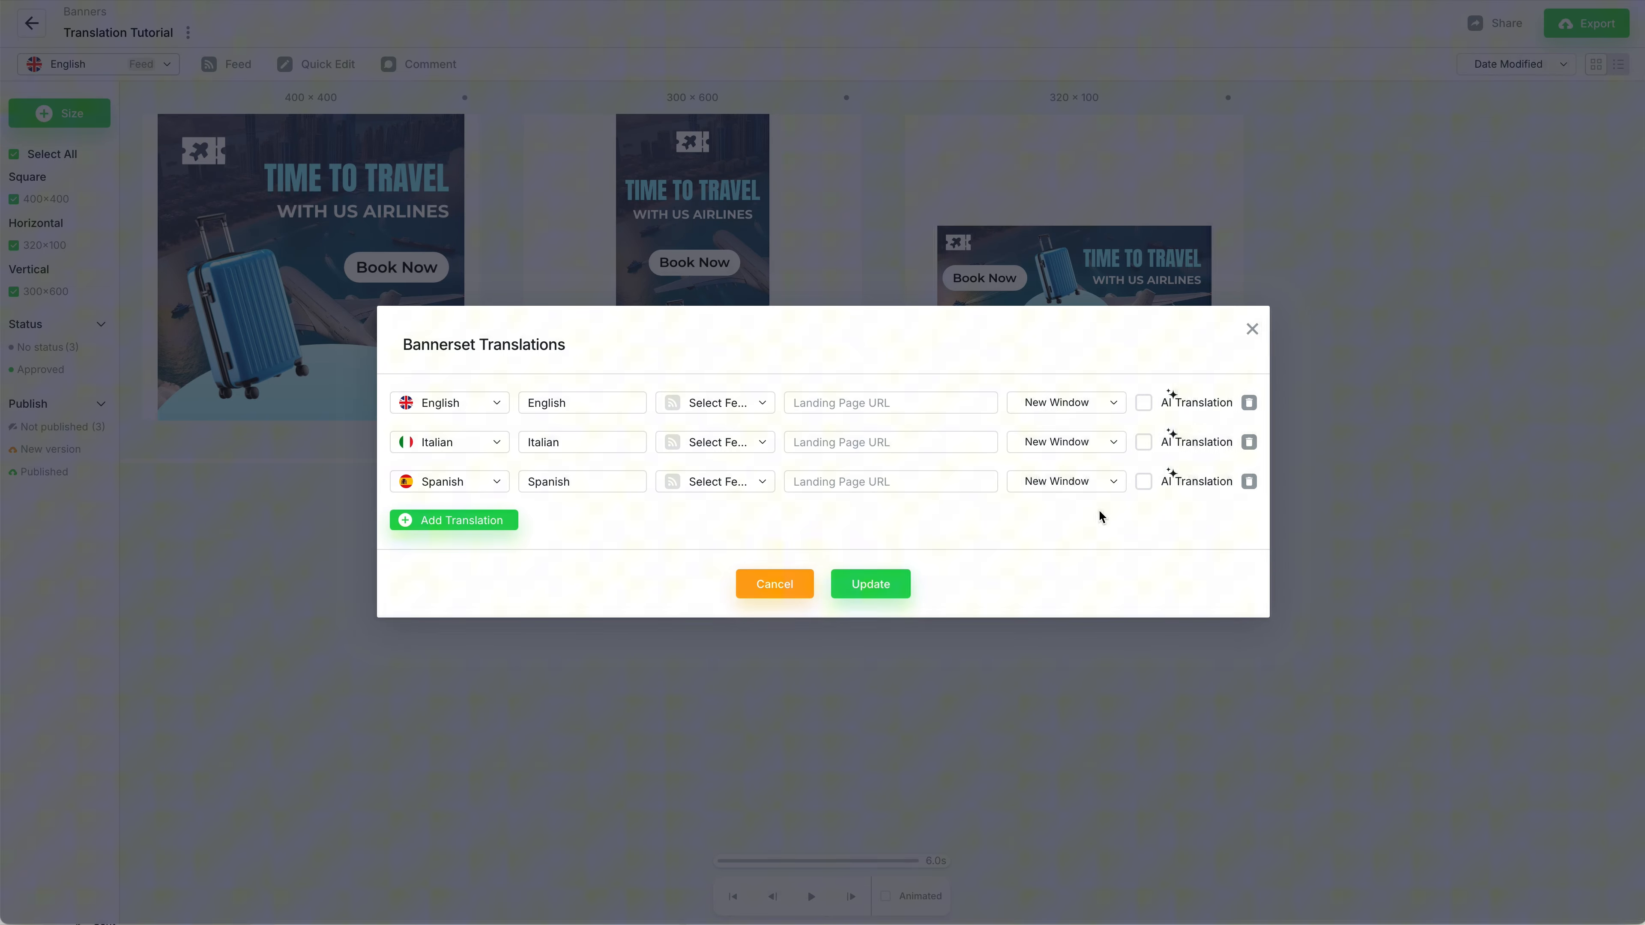
Enable AI Translation for the Italian and Spanish versions and update the banner set.
{"action": "left_click", "coordinate": [1145, 445]}
{"action": "left_click", "coordinate": [1144, 482]}
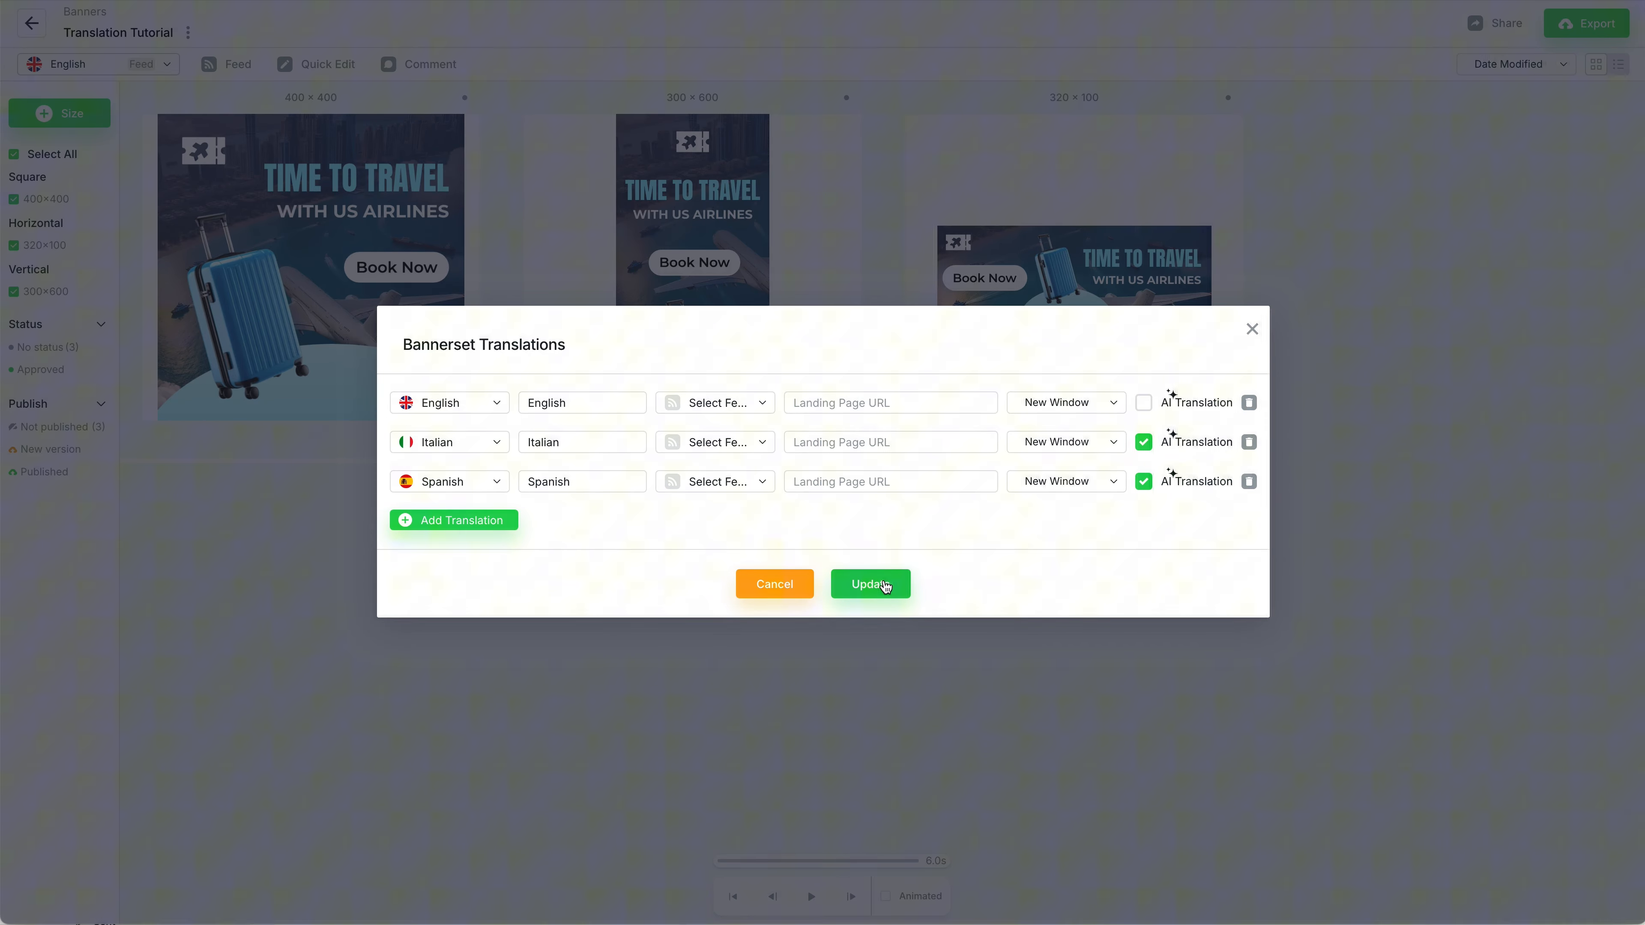
{"action": "left_click", "coordinate": [871, 585]}
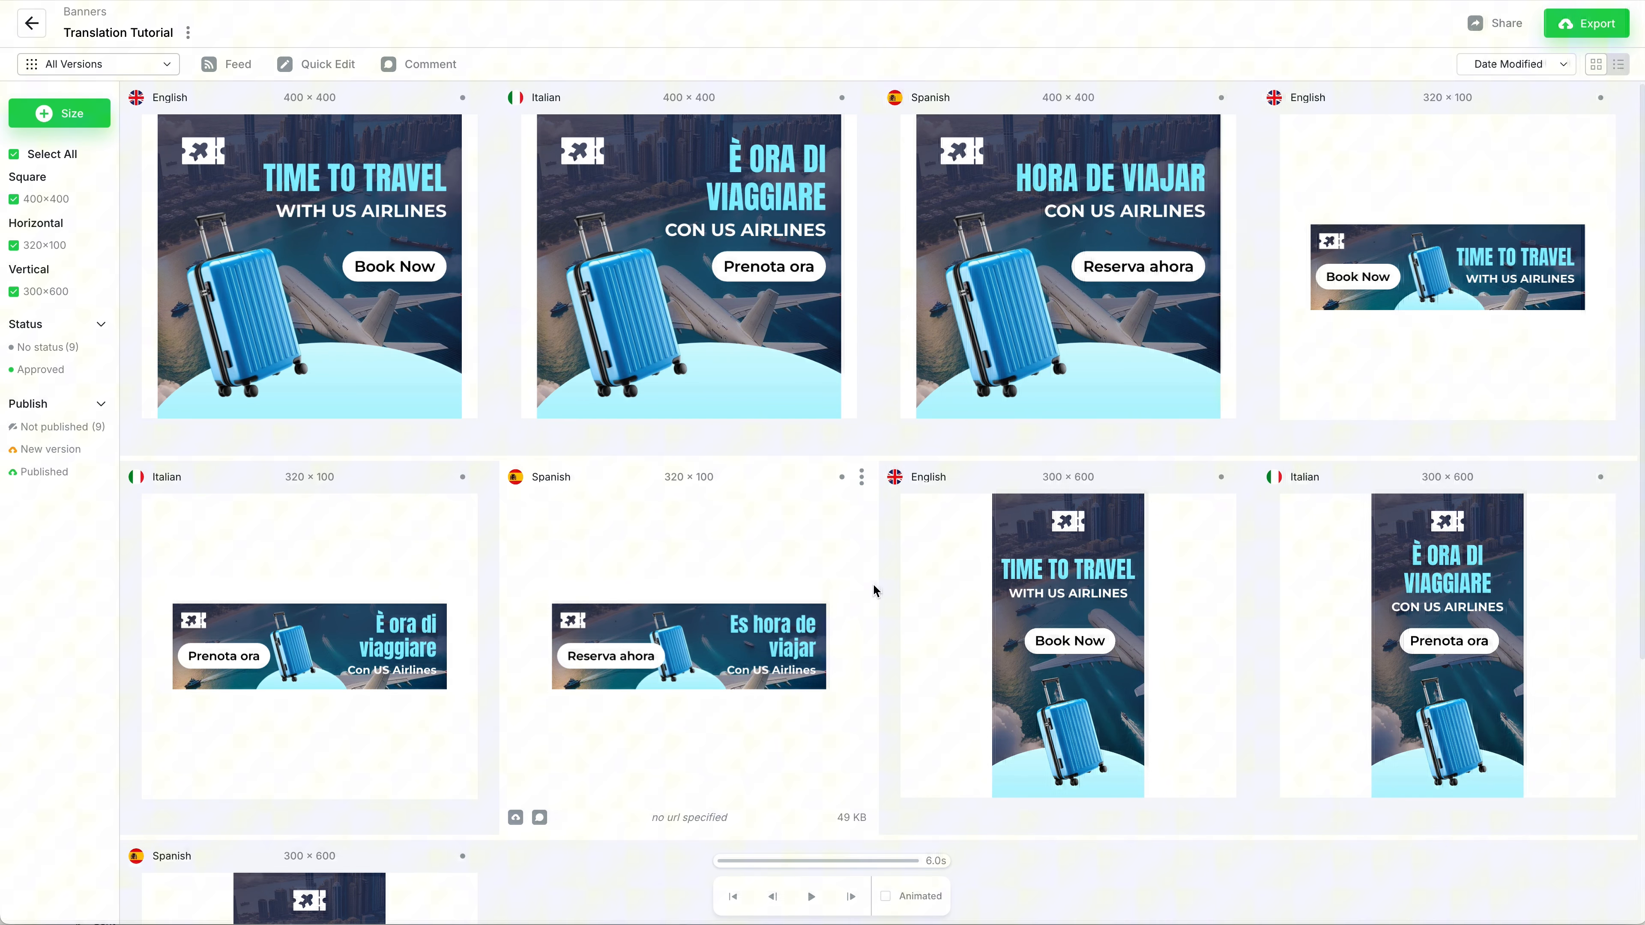
Show only the 320 × 100 banners and open the English version for editing.
{"action": "left_click", "coordinate": [13, 199]}
{"action": "left_click", "coordinate": [14, 291]}
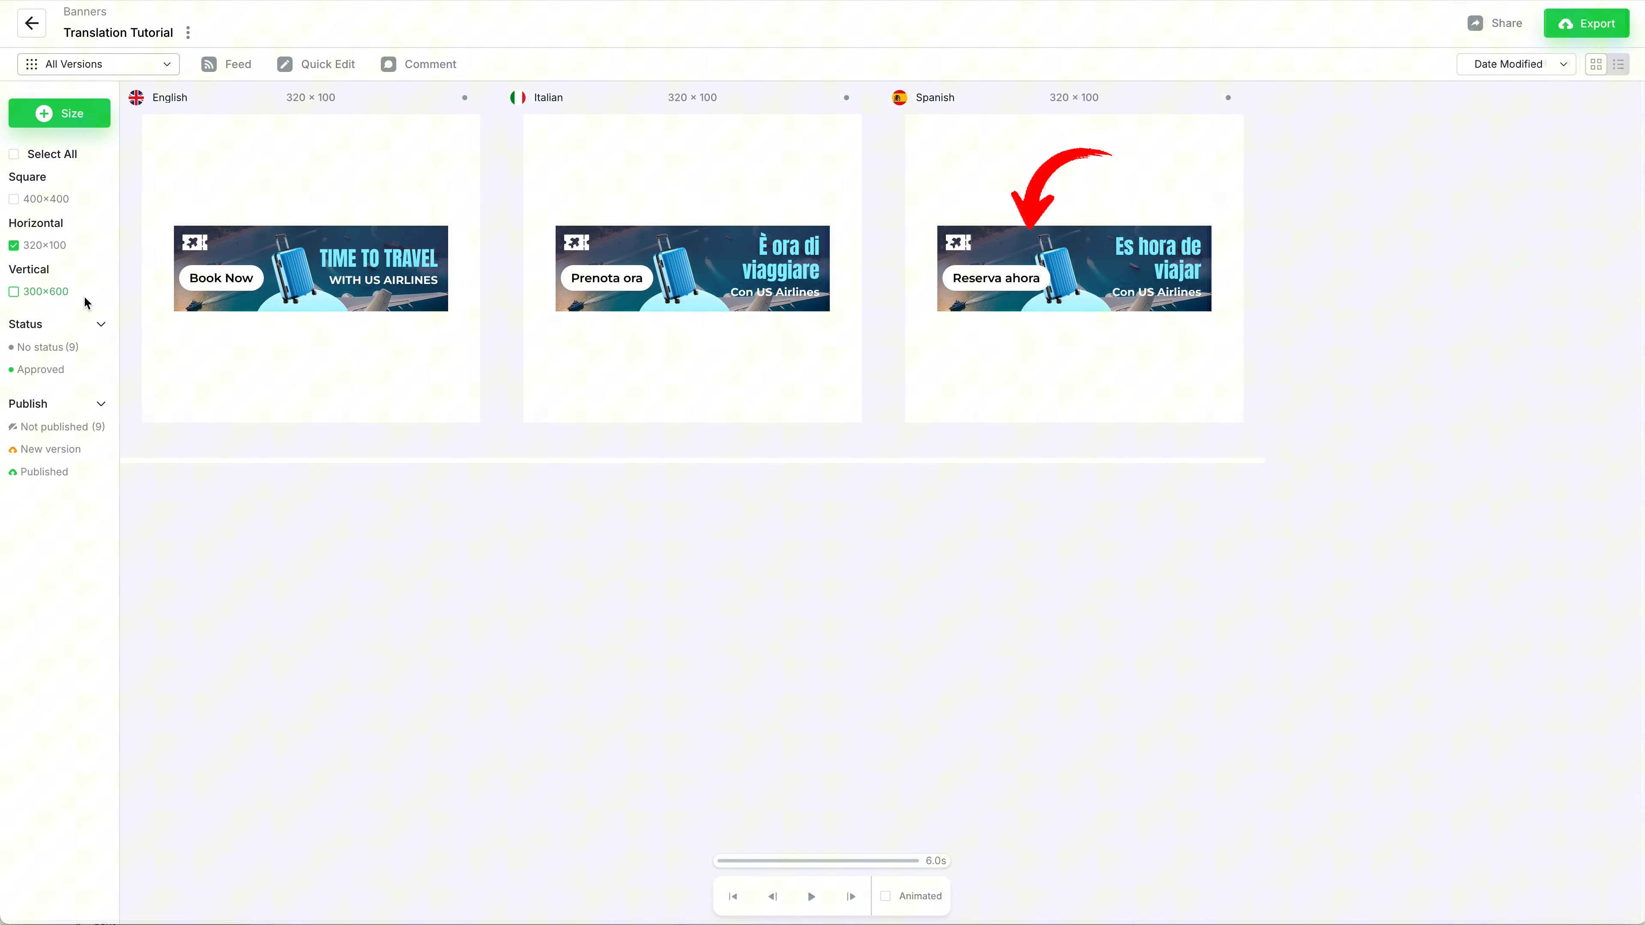
{"action": "mouse_move", "coordinate": [320, 302]}
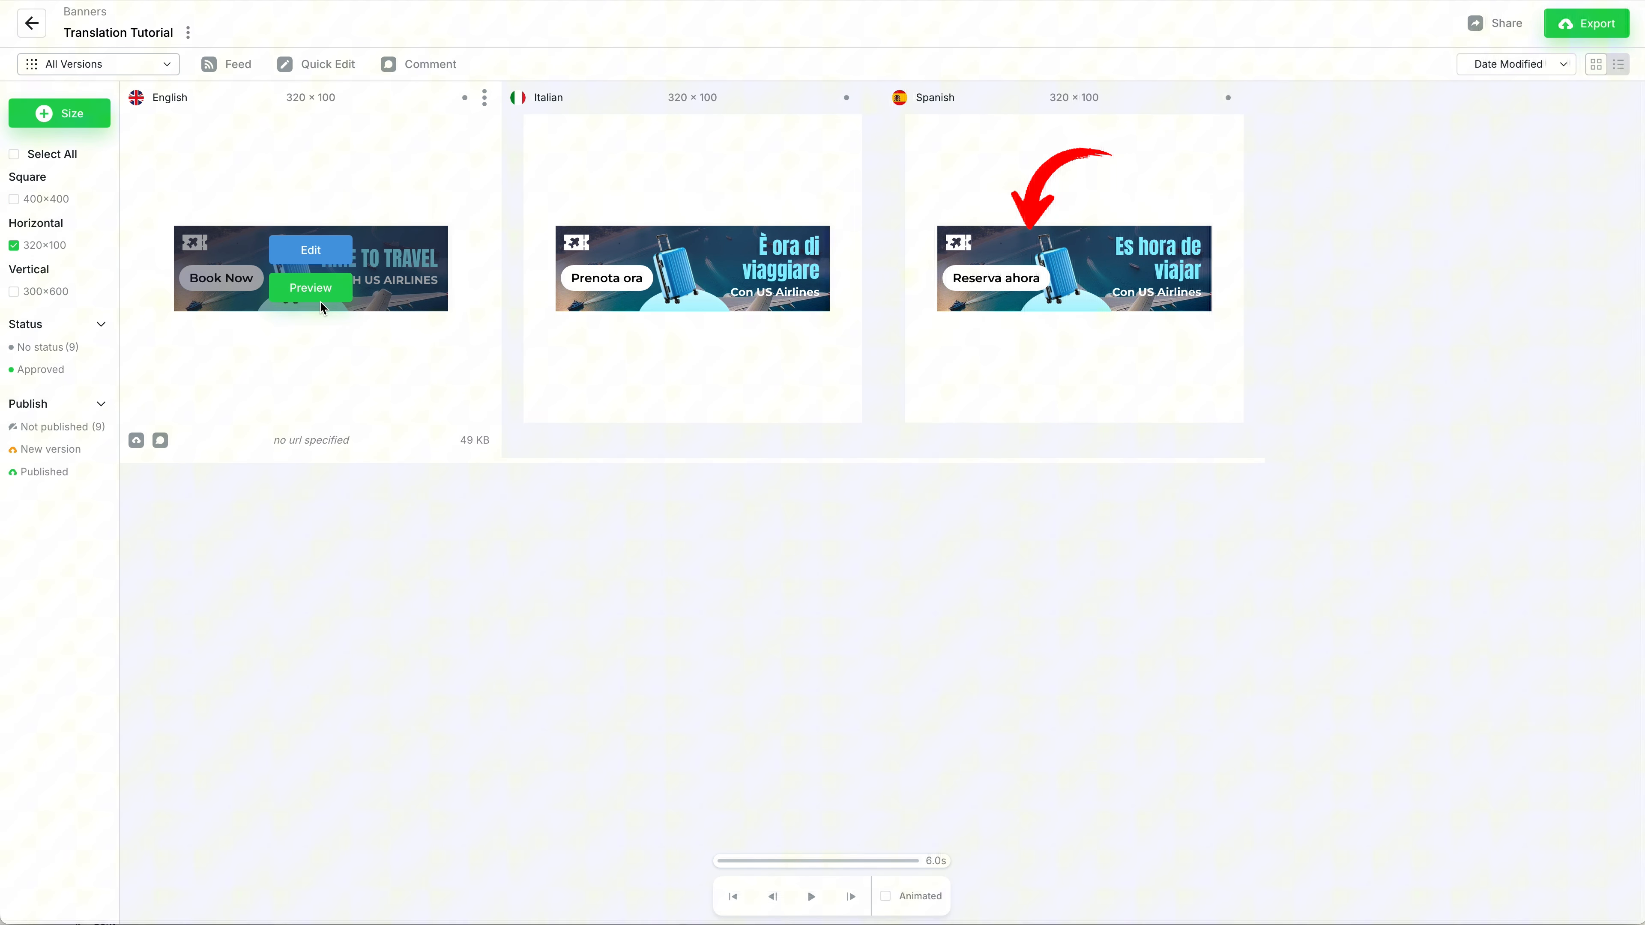
{"action": "mouse_move", "coordinate": [980, 309]}
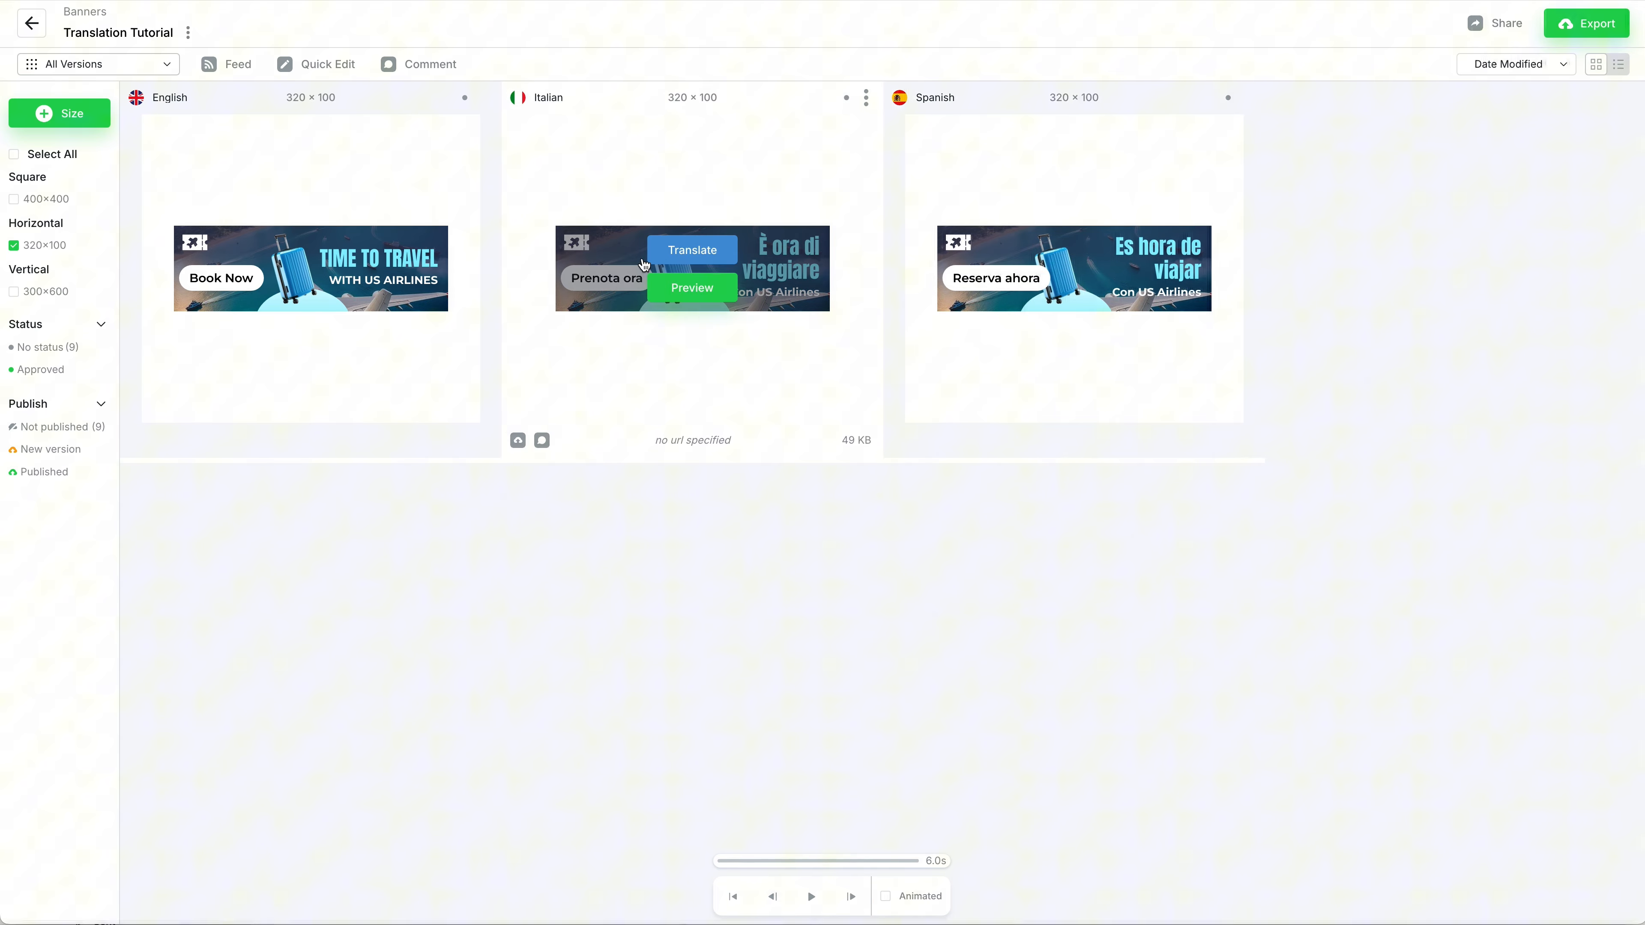
{"action": "mouse_move", "coordinate": [305, 264]}
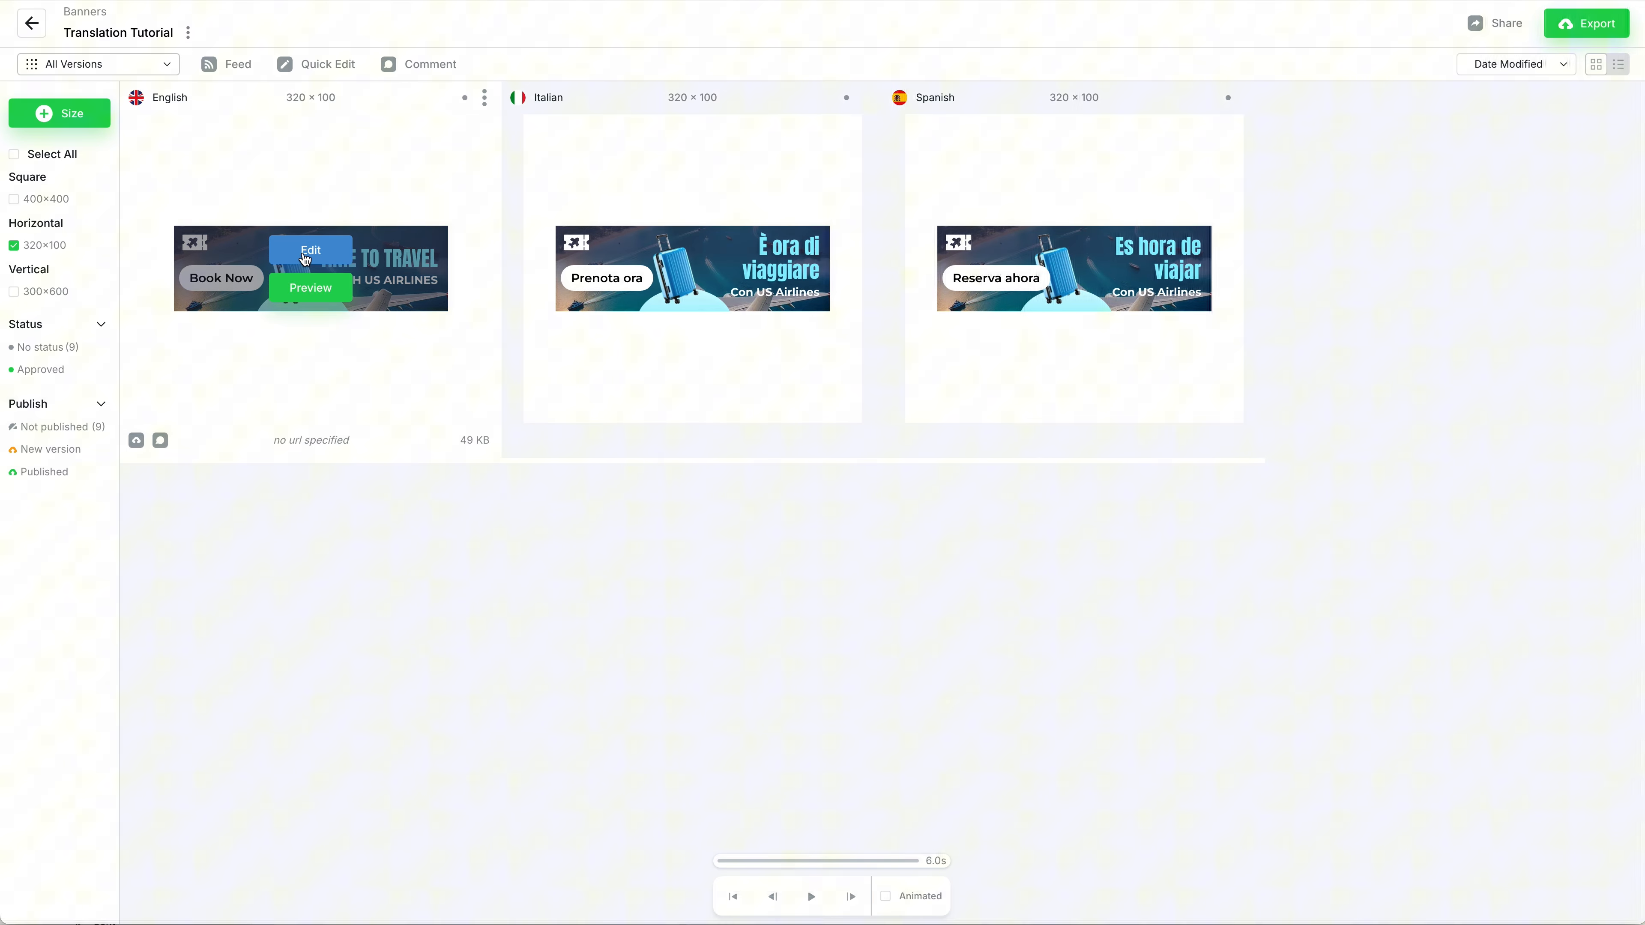
{"action": "left_click", "coordinate": [305, 258]}
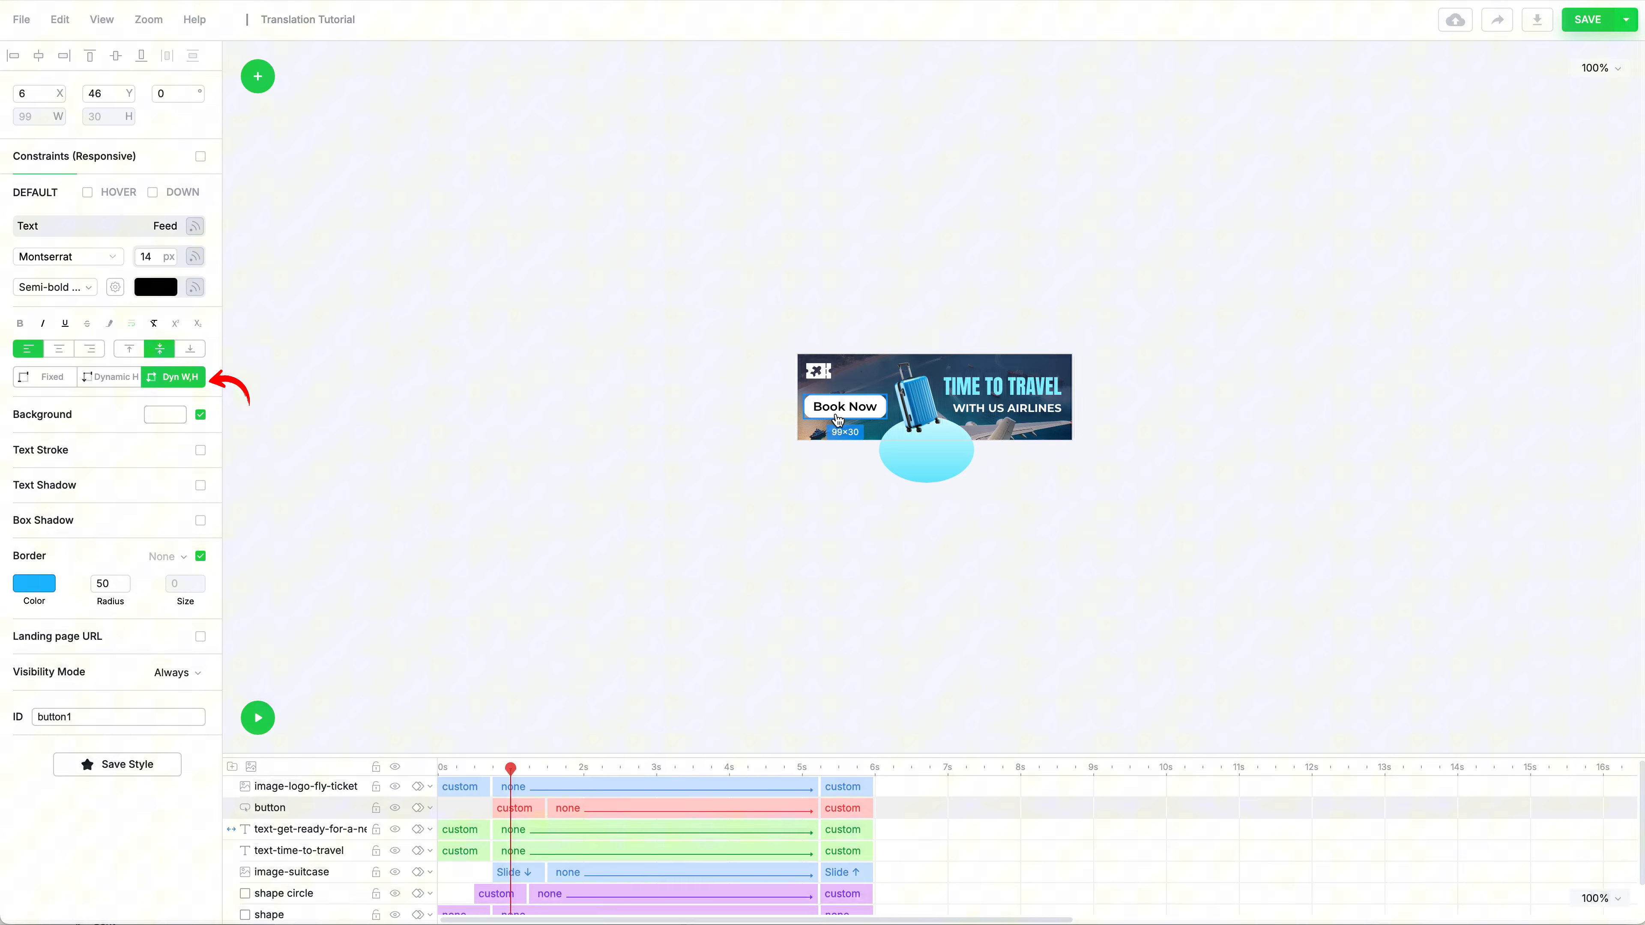
Try adding "more" to the dynamically sized Book Now button, and remove the added word.
{"action": "left_click", "coordinate": [878, 412]}
{"action": "type", "text": "more"}
{"action": "key", "text": "BackSpace"}
{"action": "key", "text": "BackSpace"}
{"action": "key", "text": "BackSpace"}
{"action": "key", "text": "BackSpace"}
{"action": "key", "text": "BackSpace"}
Set the Book Now button to Fixed sizing, checking it with the temporary extra word "more", and save the banner.
{"action": "left_click", "coordinate": [49, 381]}
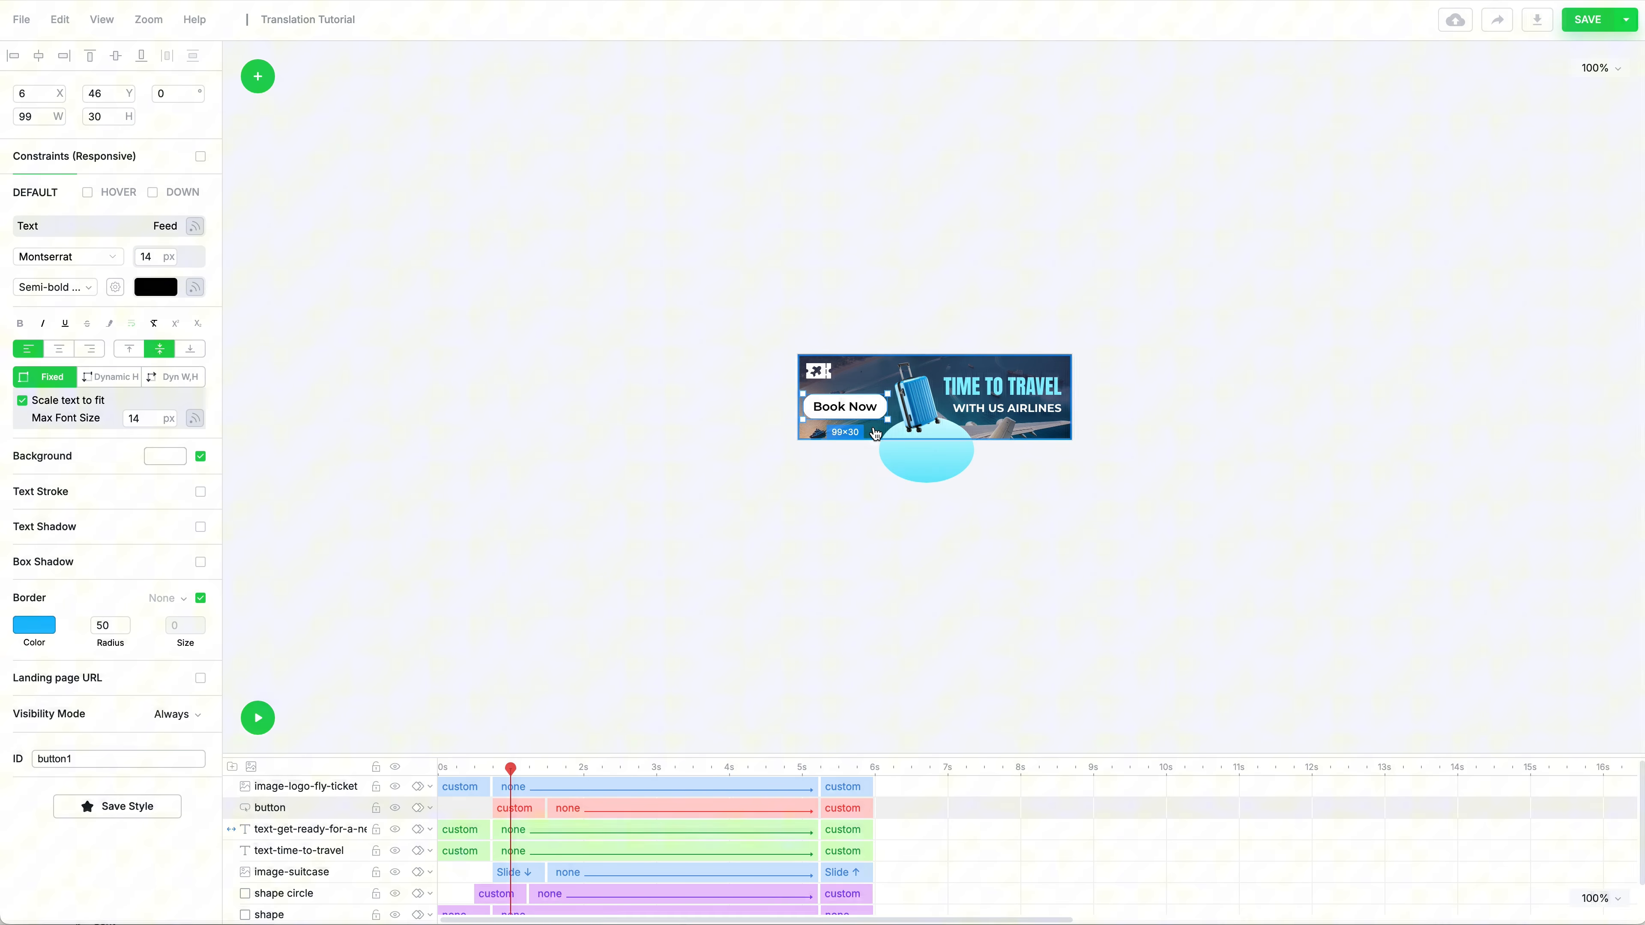
{"action": "double_click", "coordinate": [875, 409]}
{"action": "type", "text": "more"}
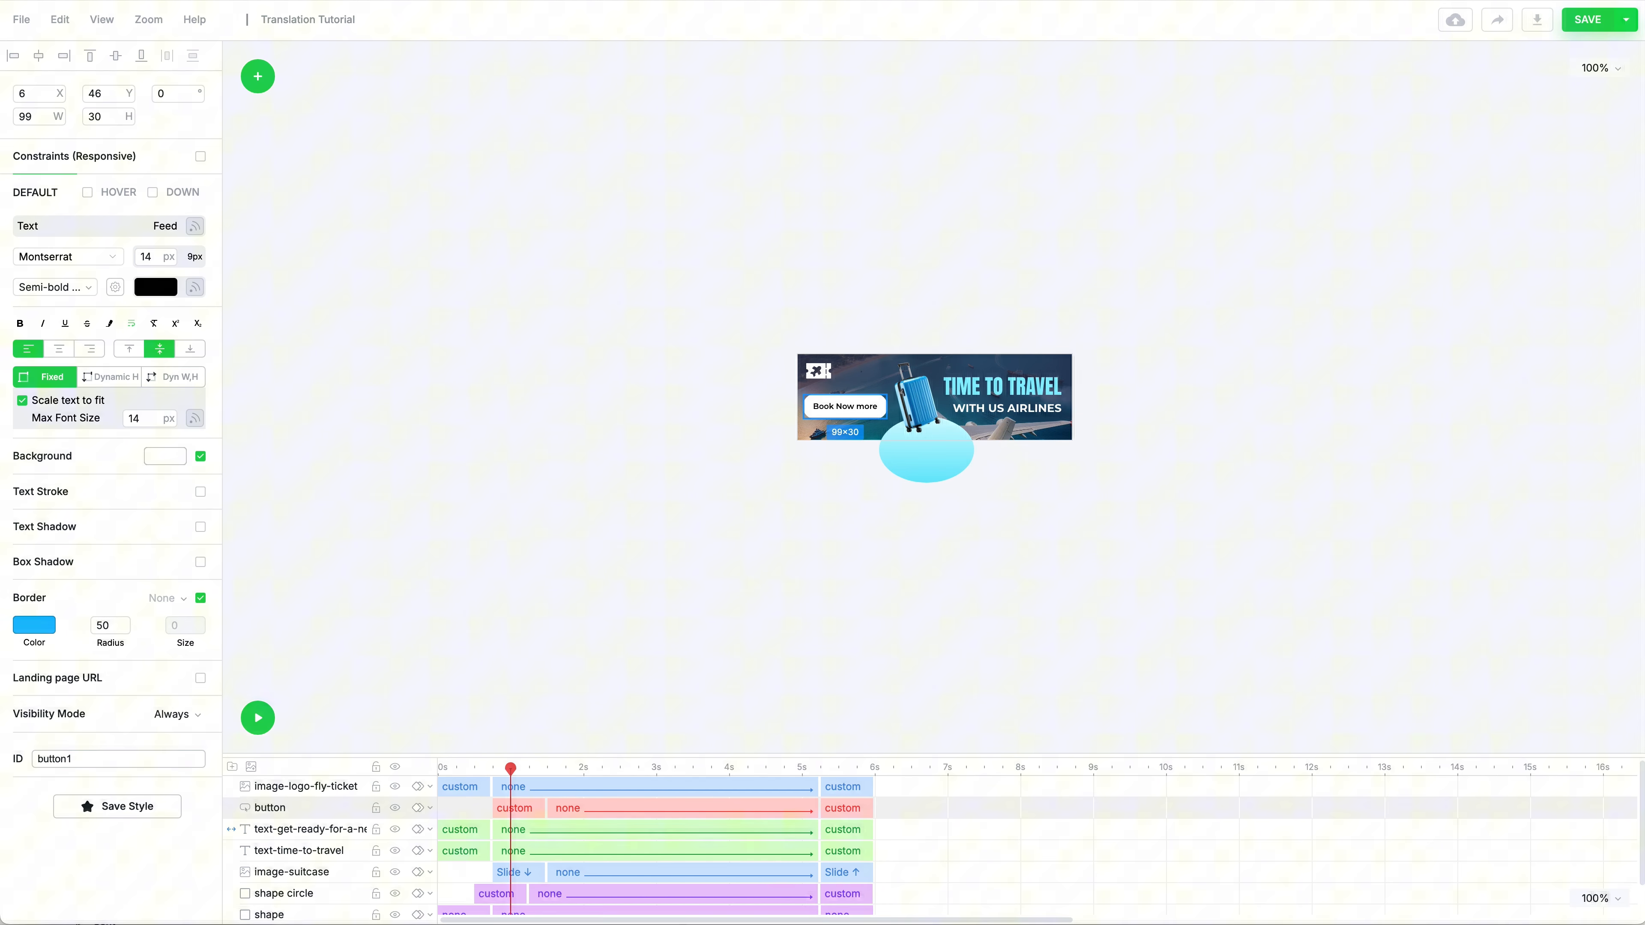
{"action": "key", "text": "BackSpace"}
{"action": "key", "text": "BackSpace"}
{"action": "key", "text": "BackSpace"}
{"action": "key", "text": "BackSpace"}
{"action": "key", "text": "BackSpace"}
{"action": "left_click", "coordinate": [1587, 19]}
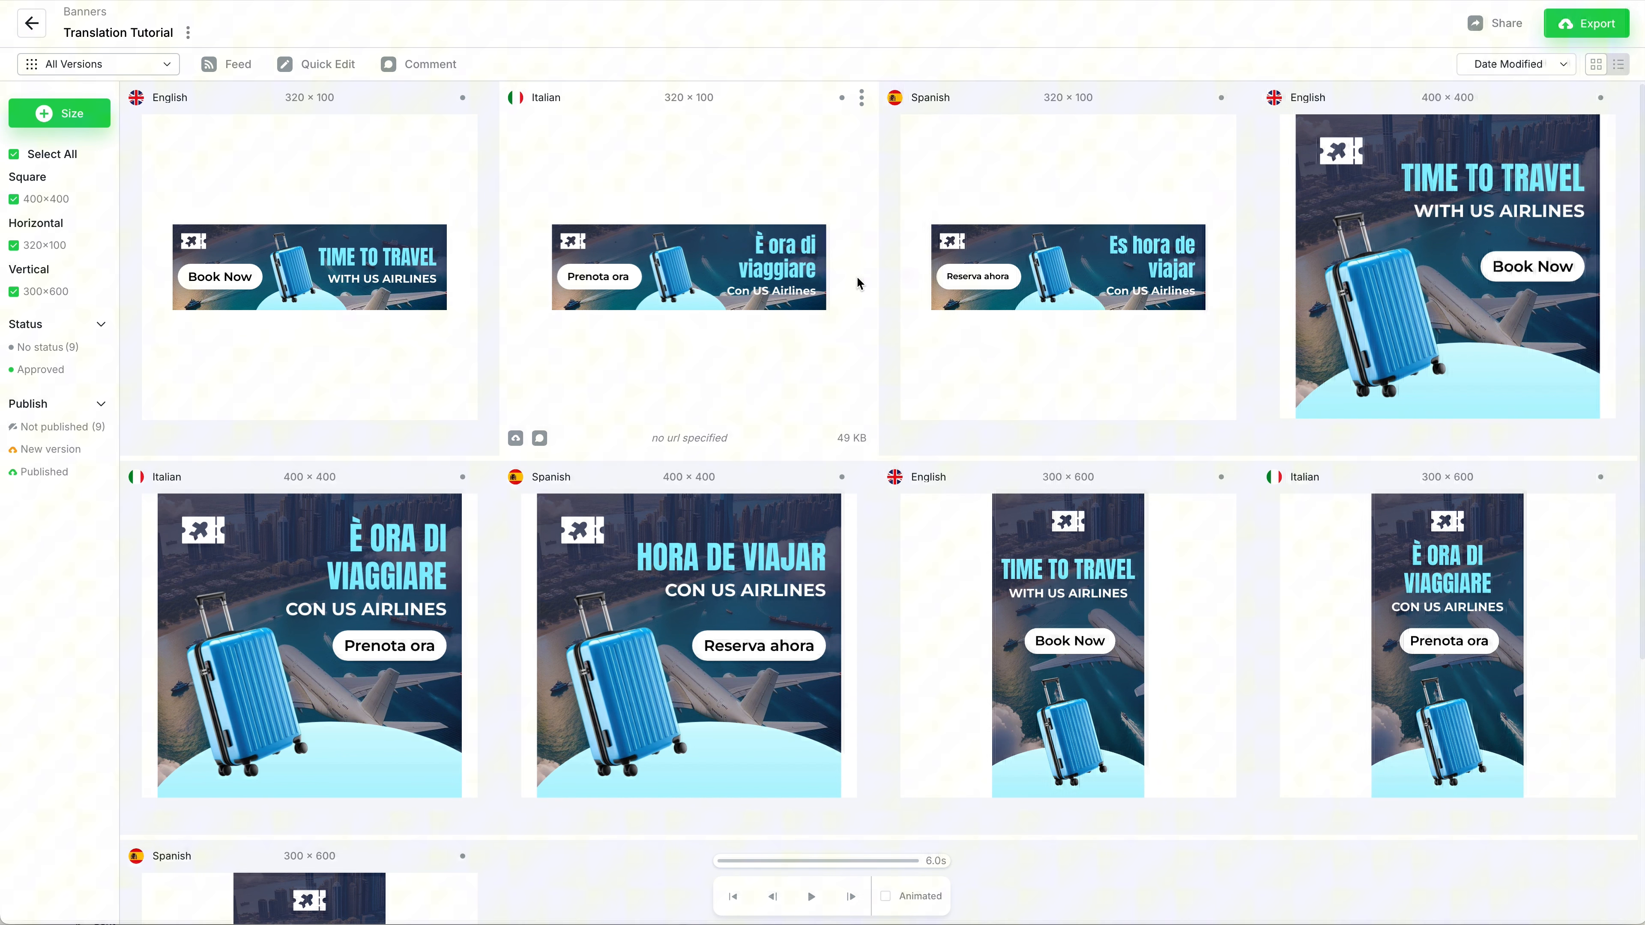
Start Quick Edit on the full banner set with all language versions.
{"action": "mouse_move", "coordinate": [942, 286]}
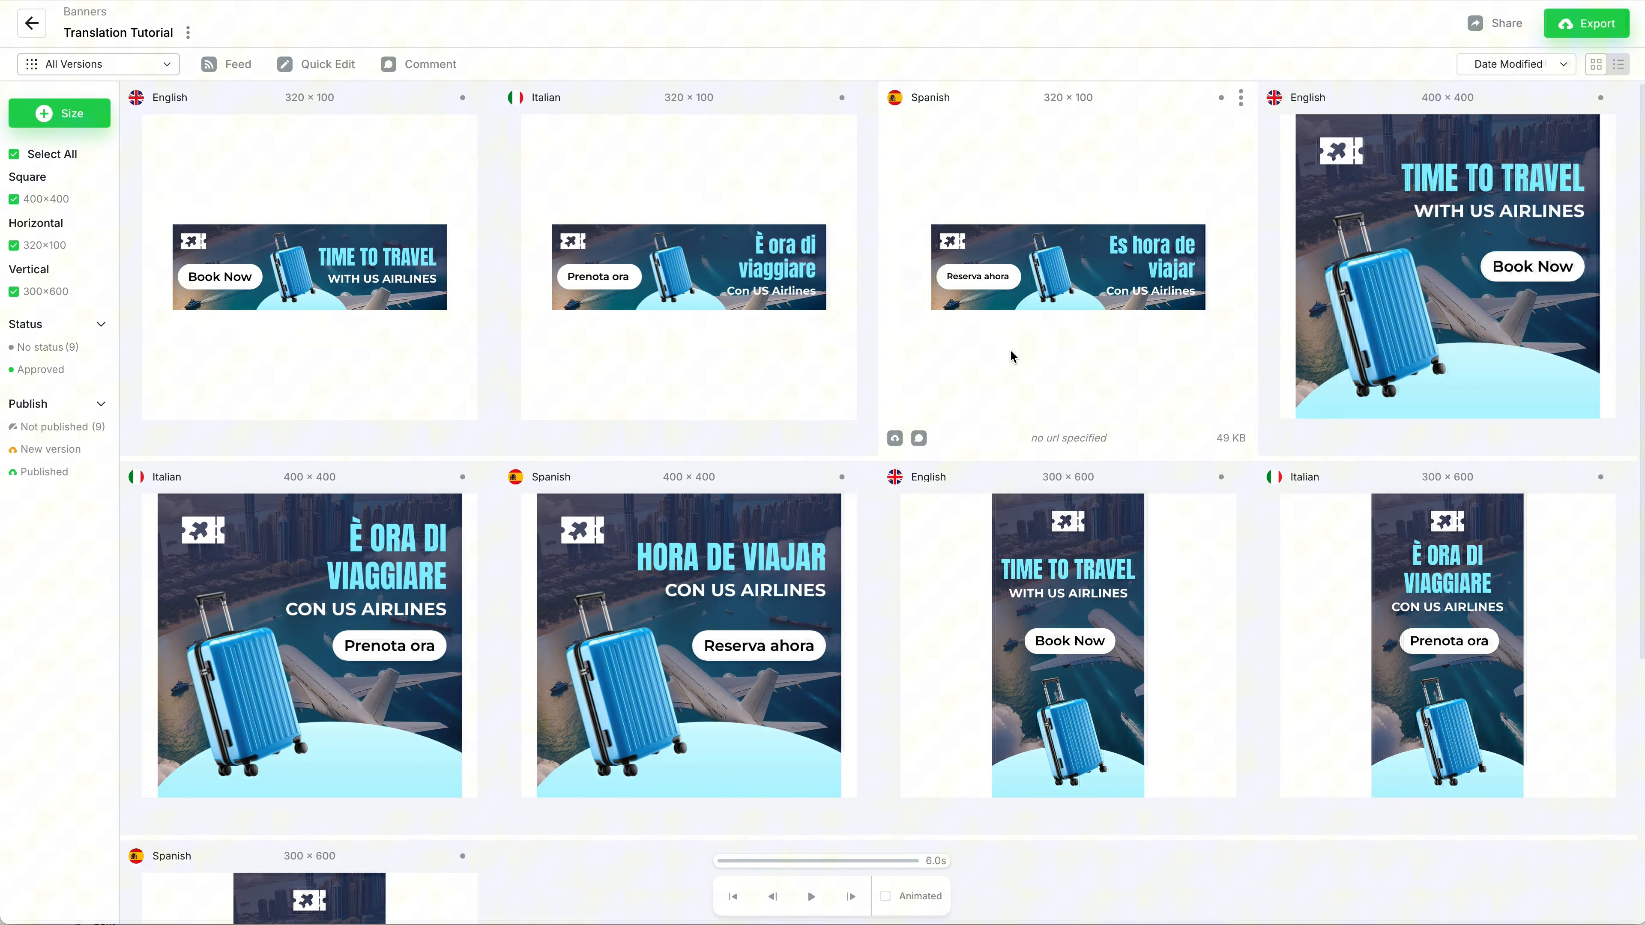
{"action": "mouse_move", "coordinate": [691, 254]}
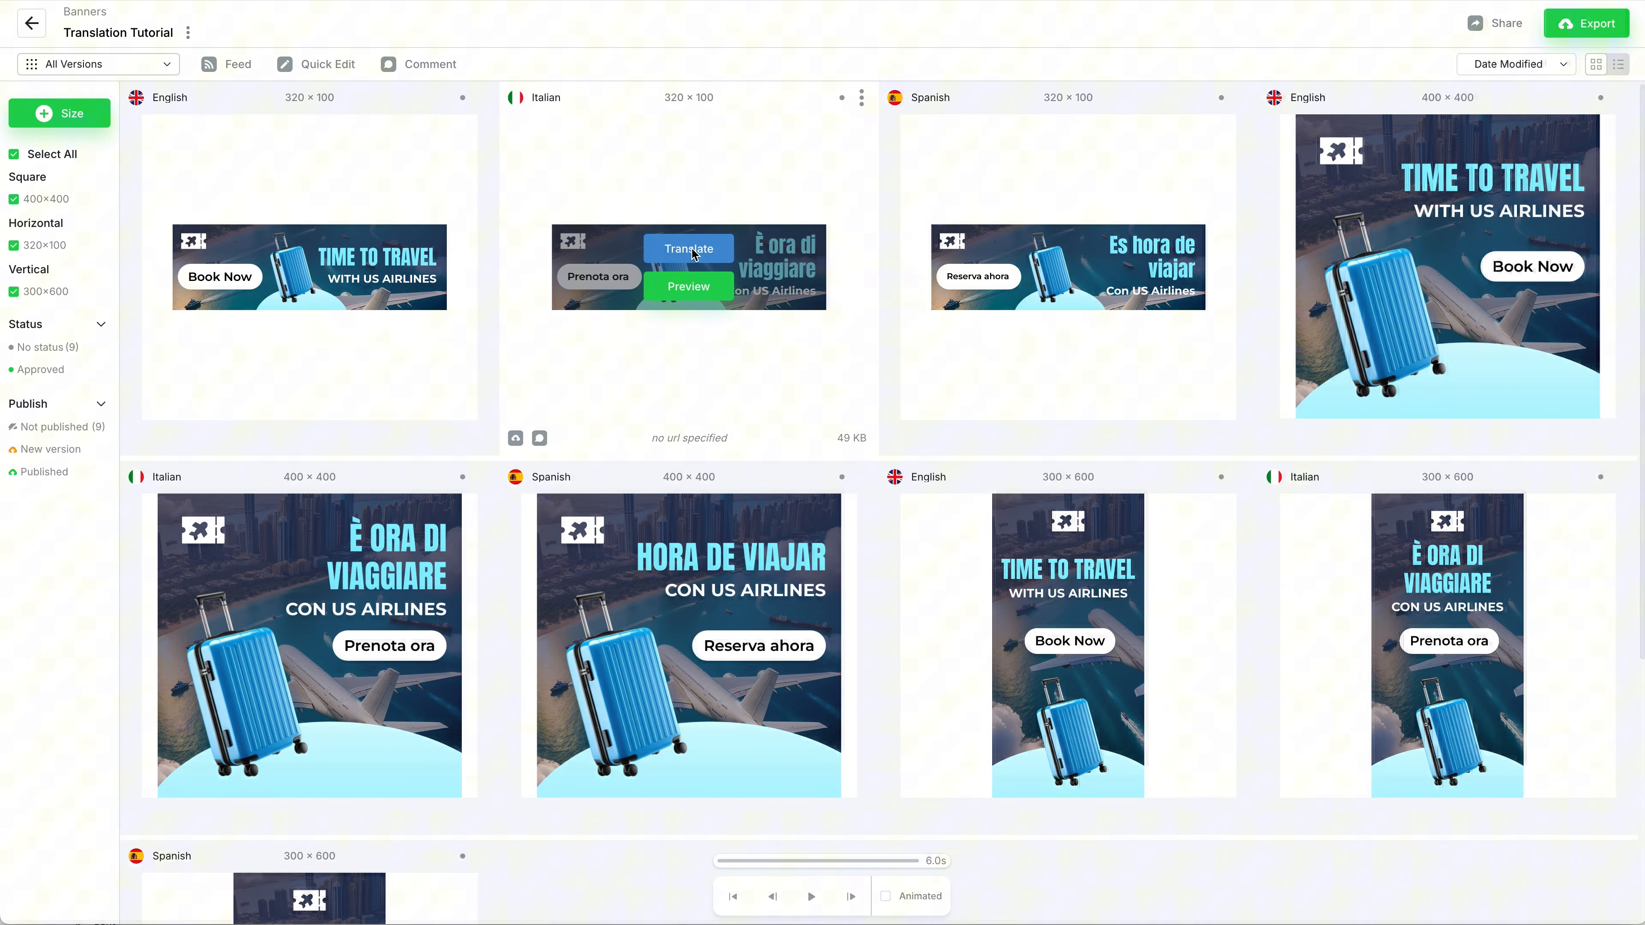
{"action": "left_click", "coordinate": [355, 71]}
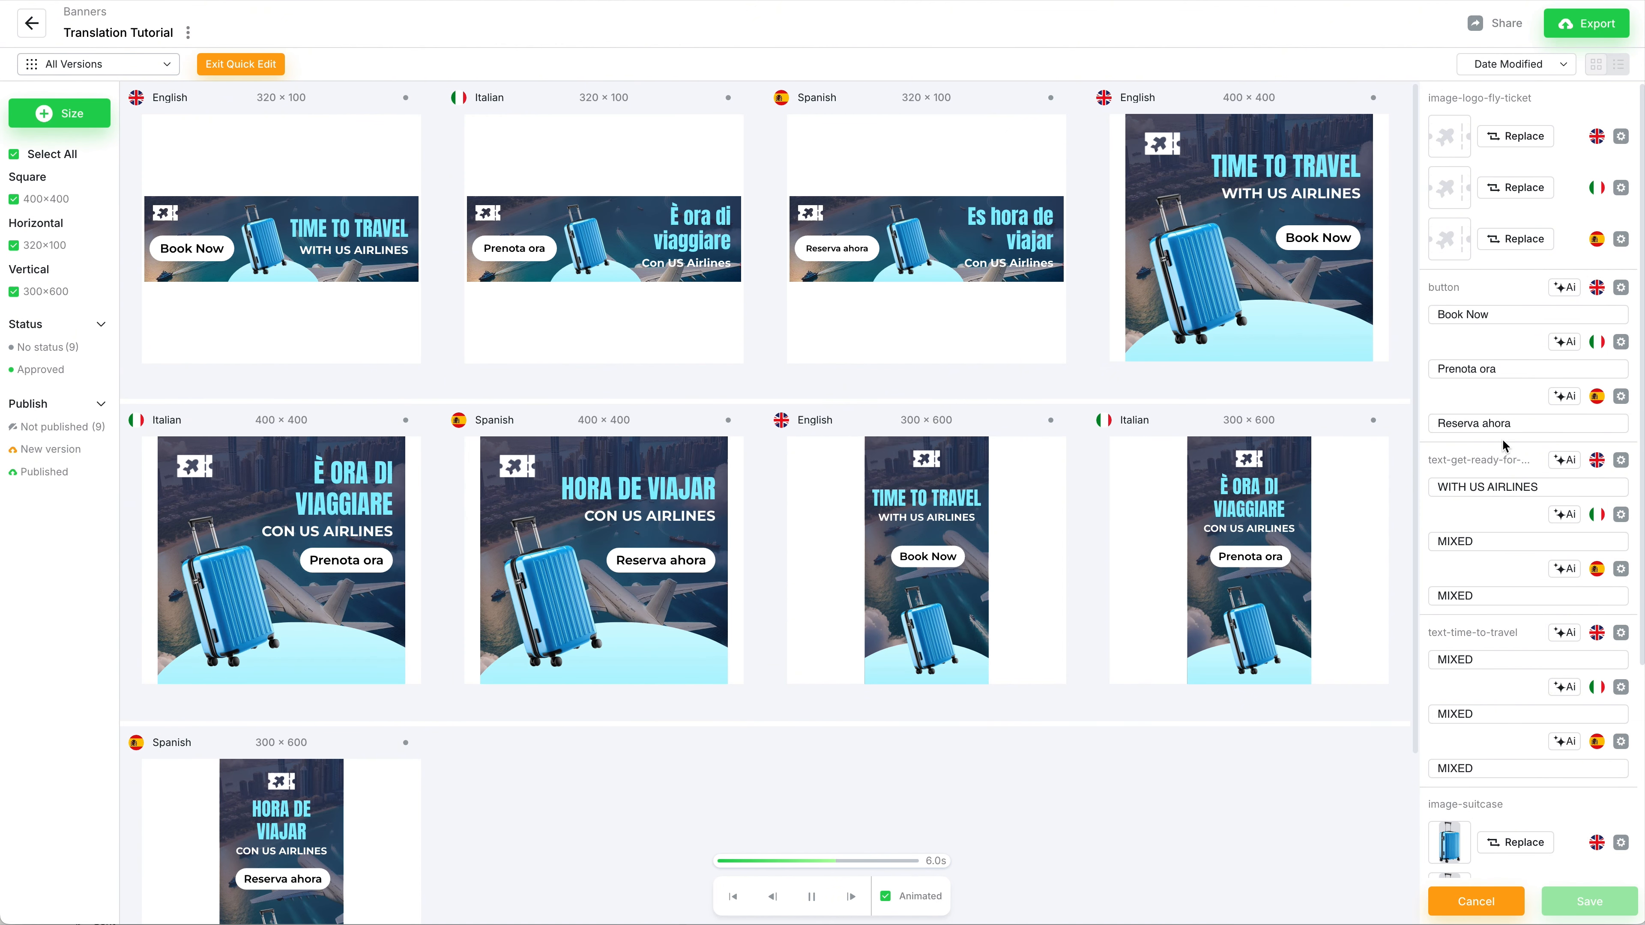
Try removing "ahora" from the Spanish button text, and restore it to "Reserva ahora".
{"action": "left_click", "coordinate": [1520, 423]}
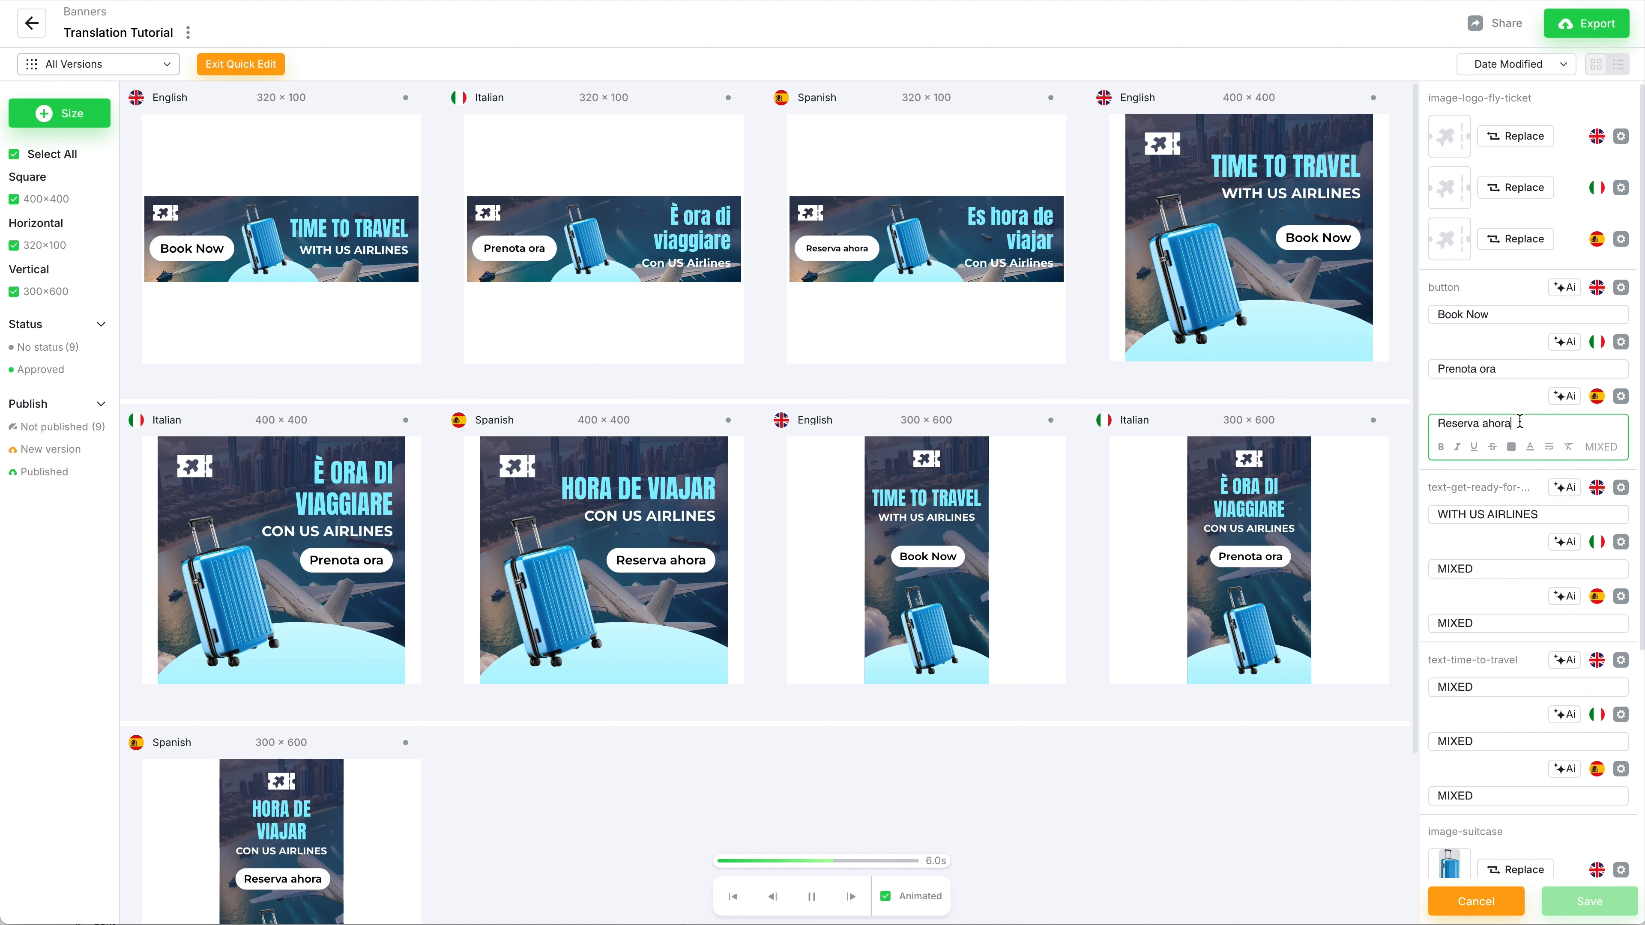
{"action": "key", "text": "BackSpace"}
{"action": "key", "text": "BackSpace"}
{"action": "key", "text": "BackSpace"}
{"action": "key", "text": "BackSpace"}
{"action": "key", "text": "BackSpace"}
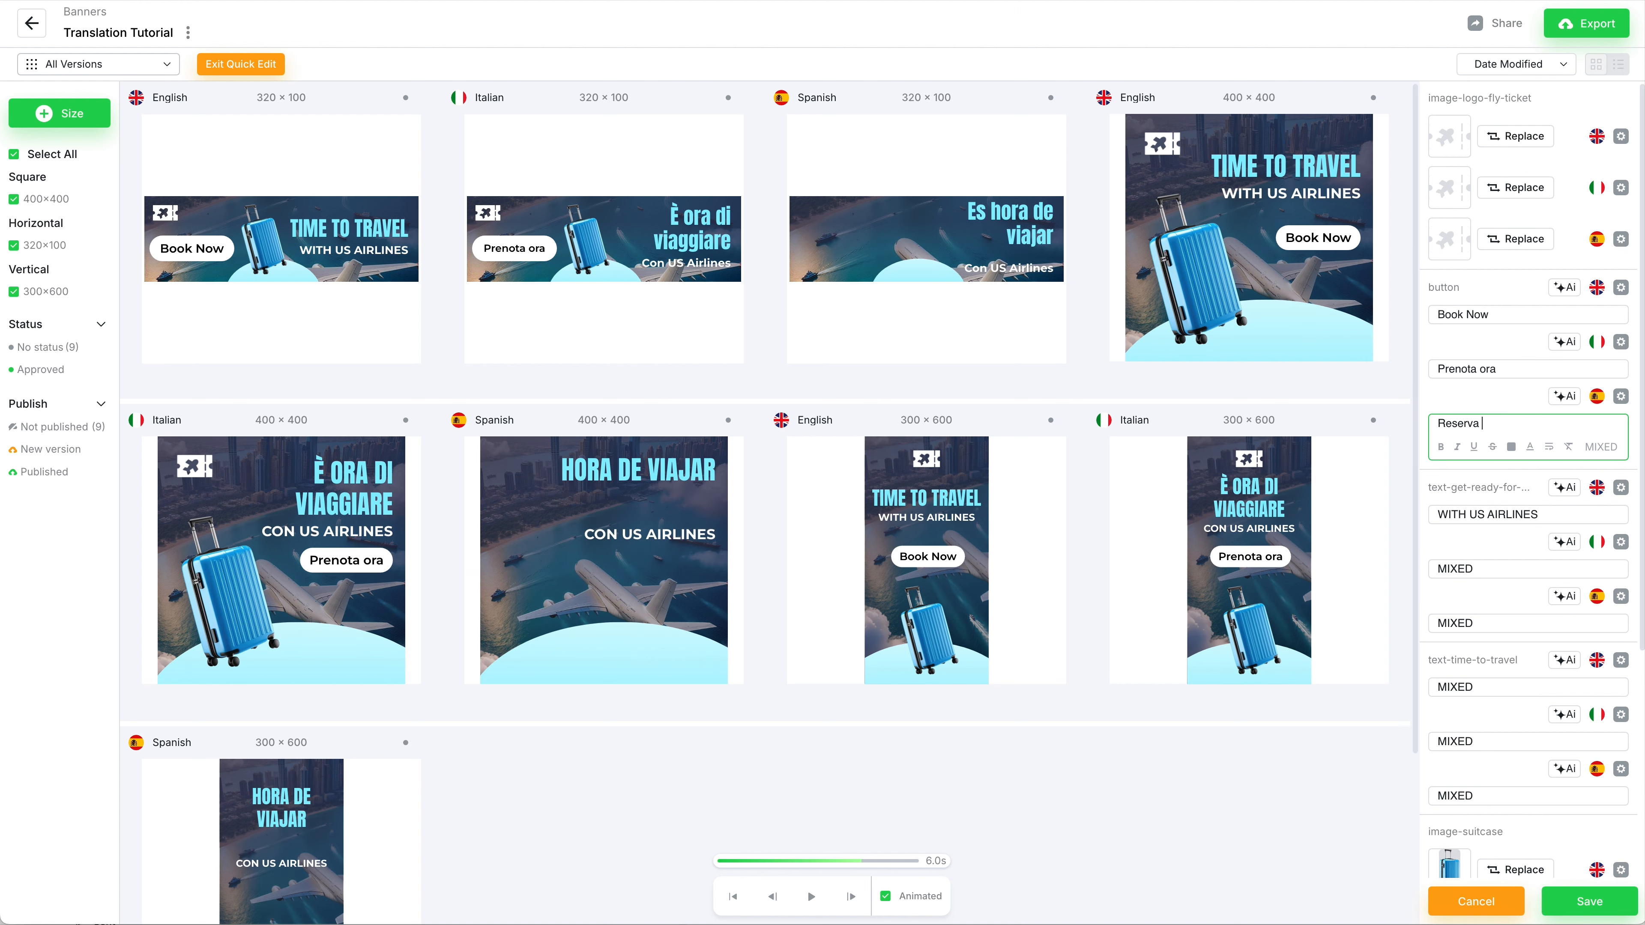
{"action": "type", "text": "ahora"}
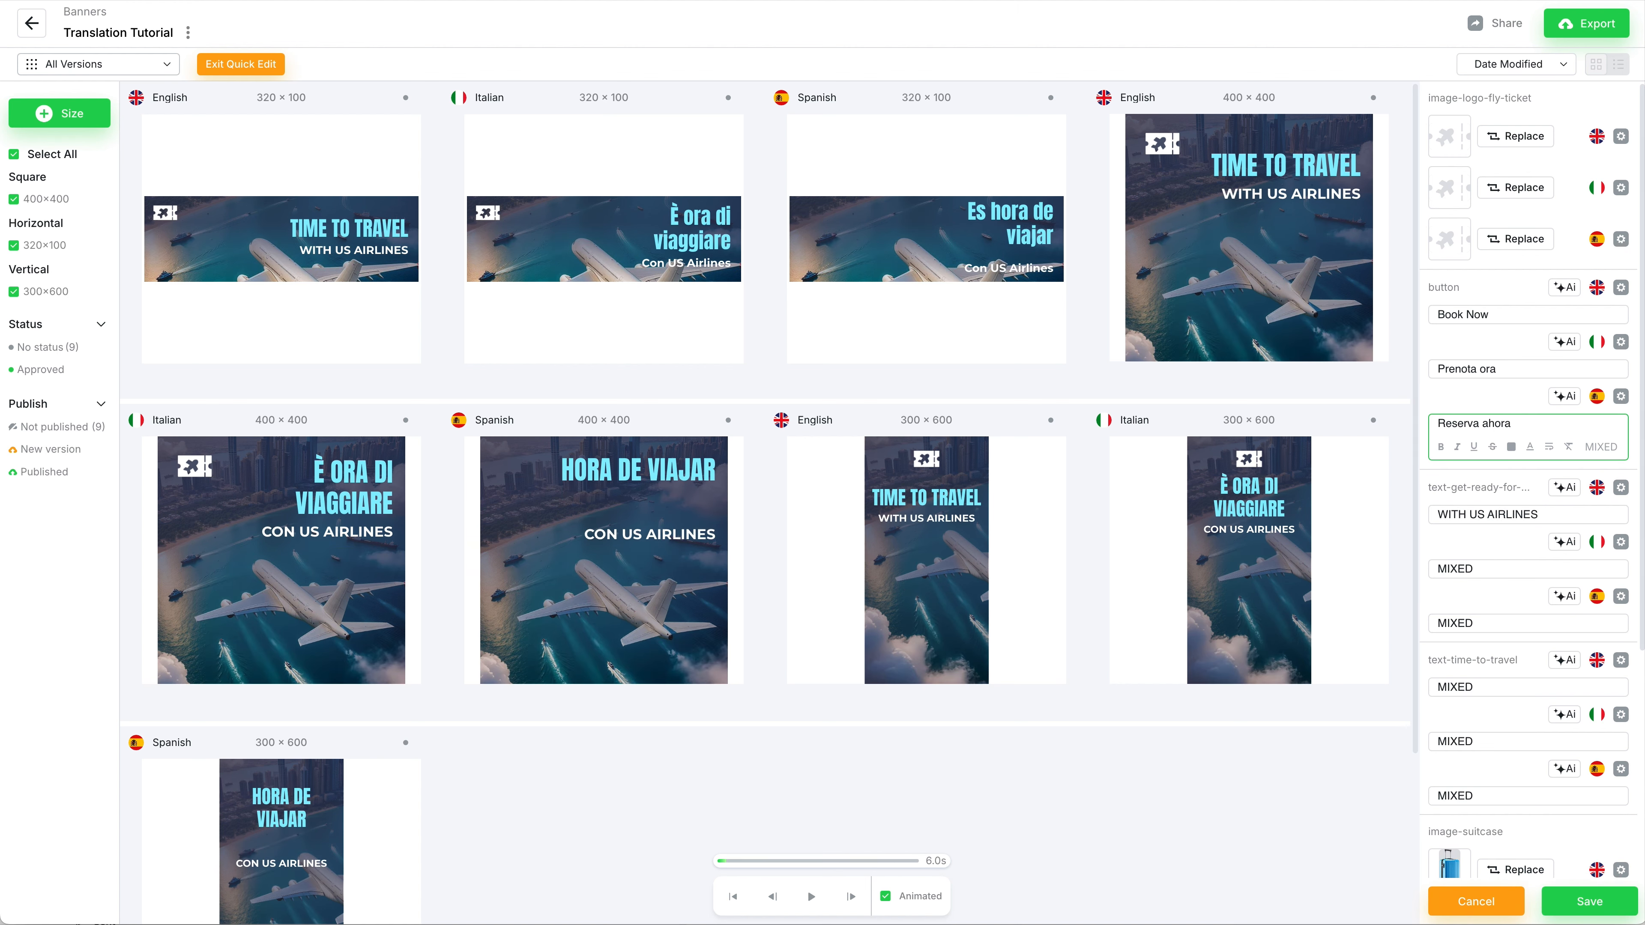
Use AI to make the Spanish button text longer, and shorten it twice to "Reserva".
{"action": "left_click", "coordinate": [1572, 401]}
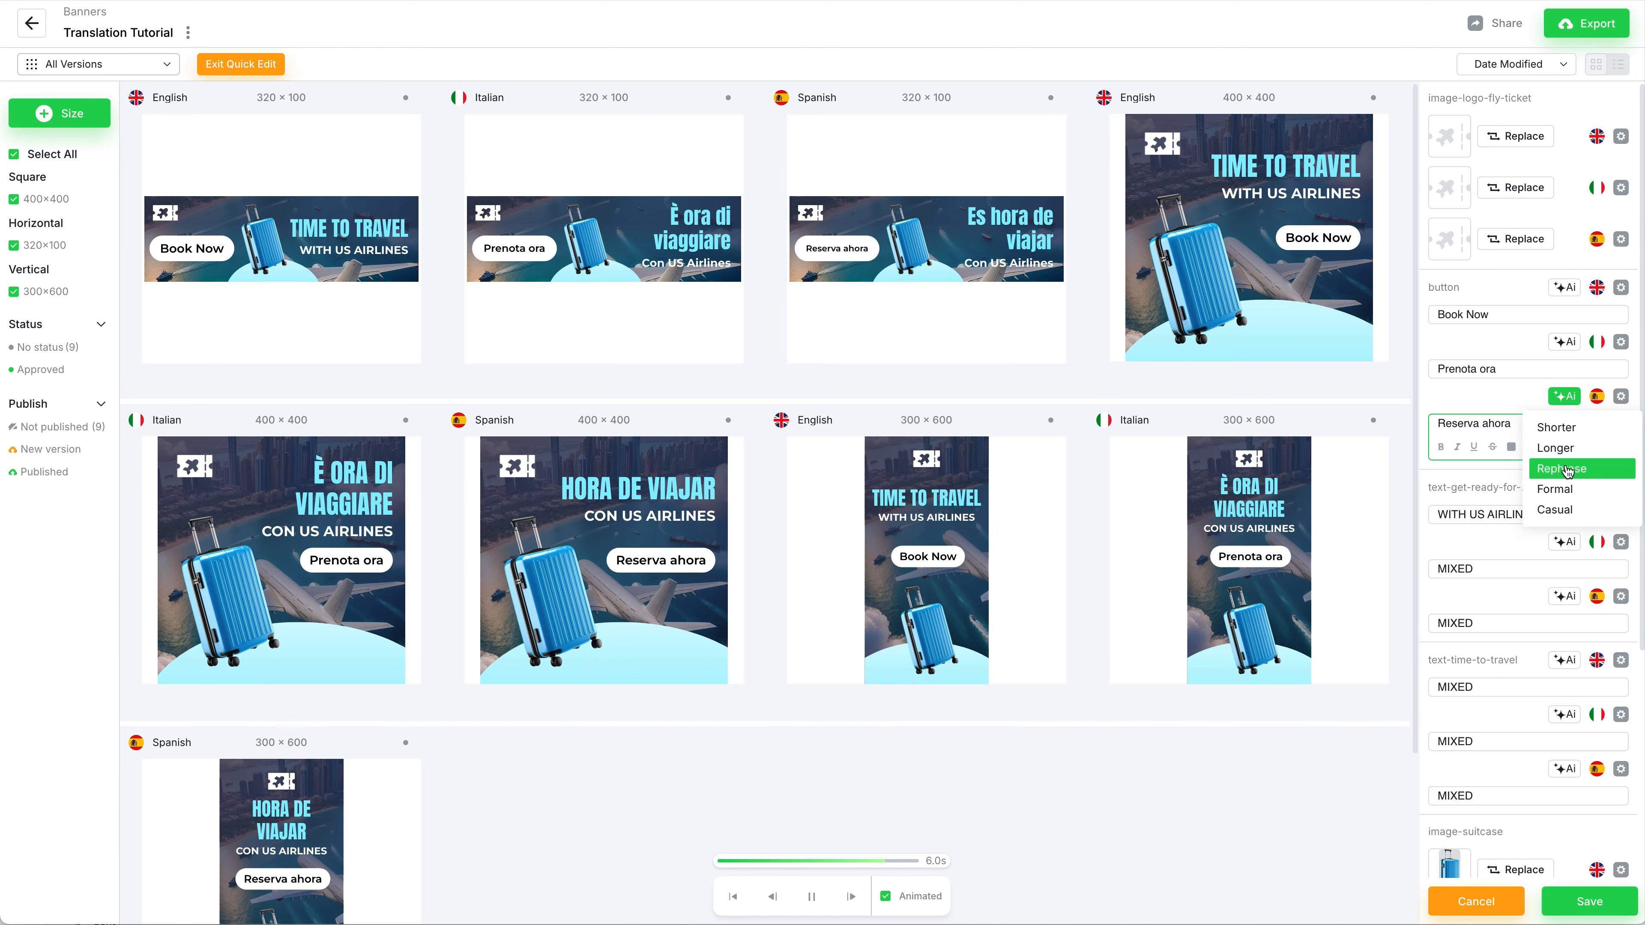
{"action": "left_click", "coordinate": [1560, 450]}
{"action": "left_click", "coordinate": [1563, 400]}
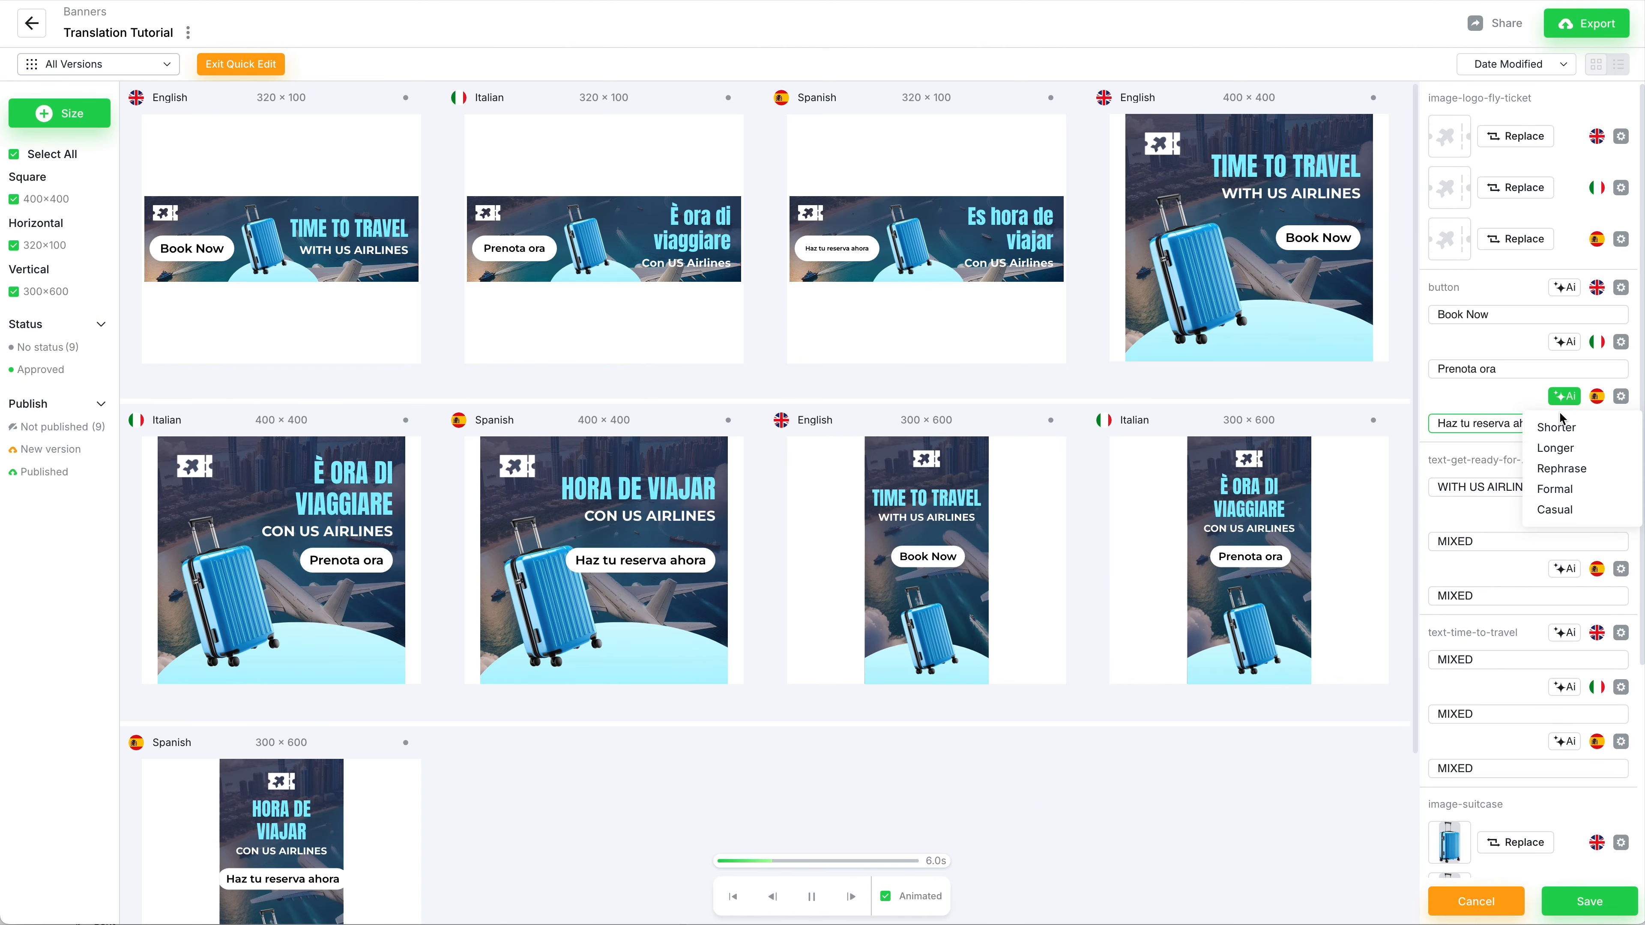
{"action": "left_click", "coordinate": [1559, 428]}
{"action": "left_click", "coordinate": [1564, 396]}
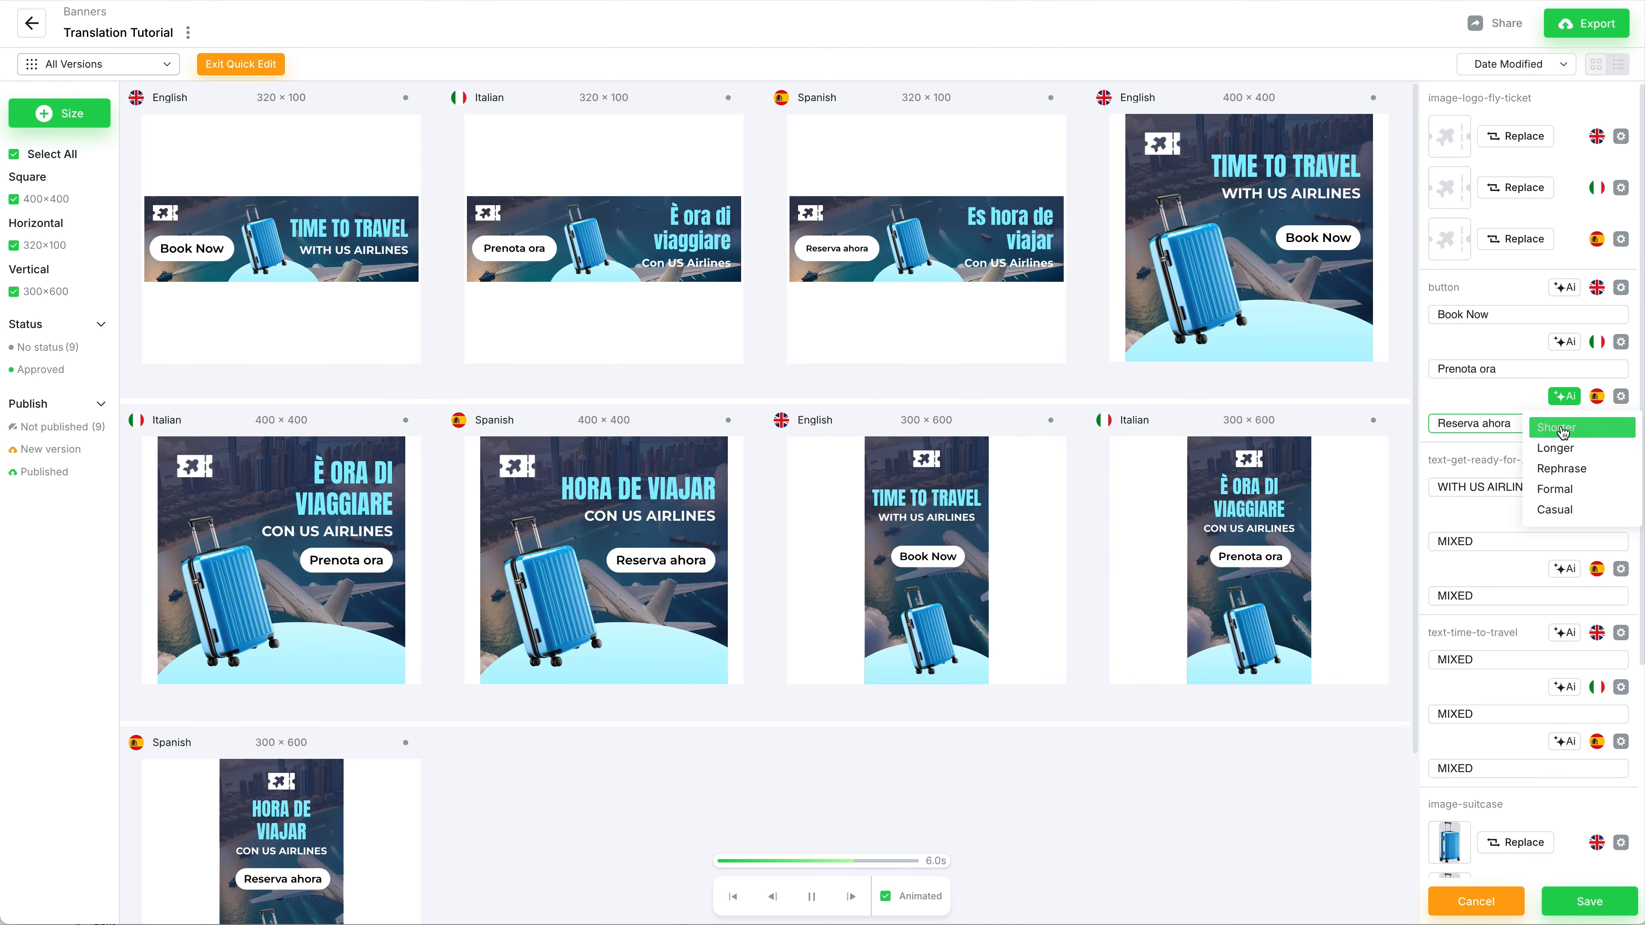
{"action": "left_click", "coordinate": [1559, 428]}
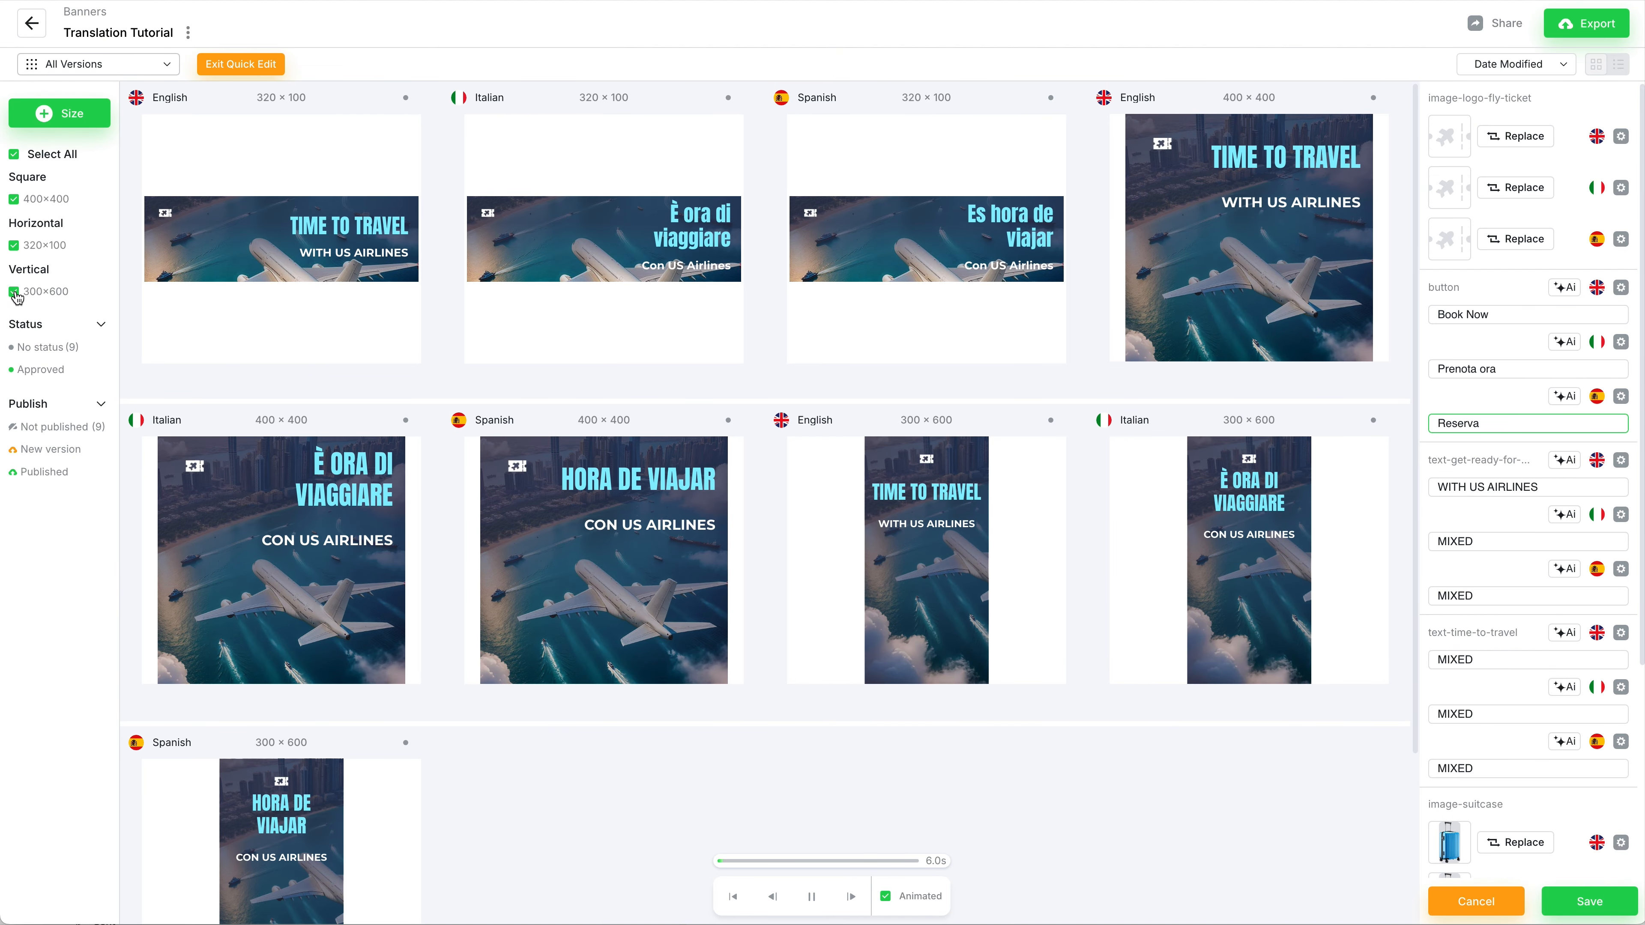
Hide the 320×100 banners while setting the Spanish button text of the other sizes to "Reserva ahora", and show them again.
{"action": "left_click", "coordinate": [14, 246]}
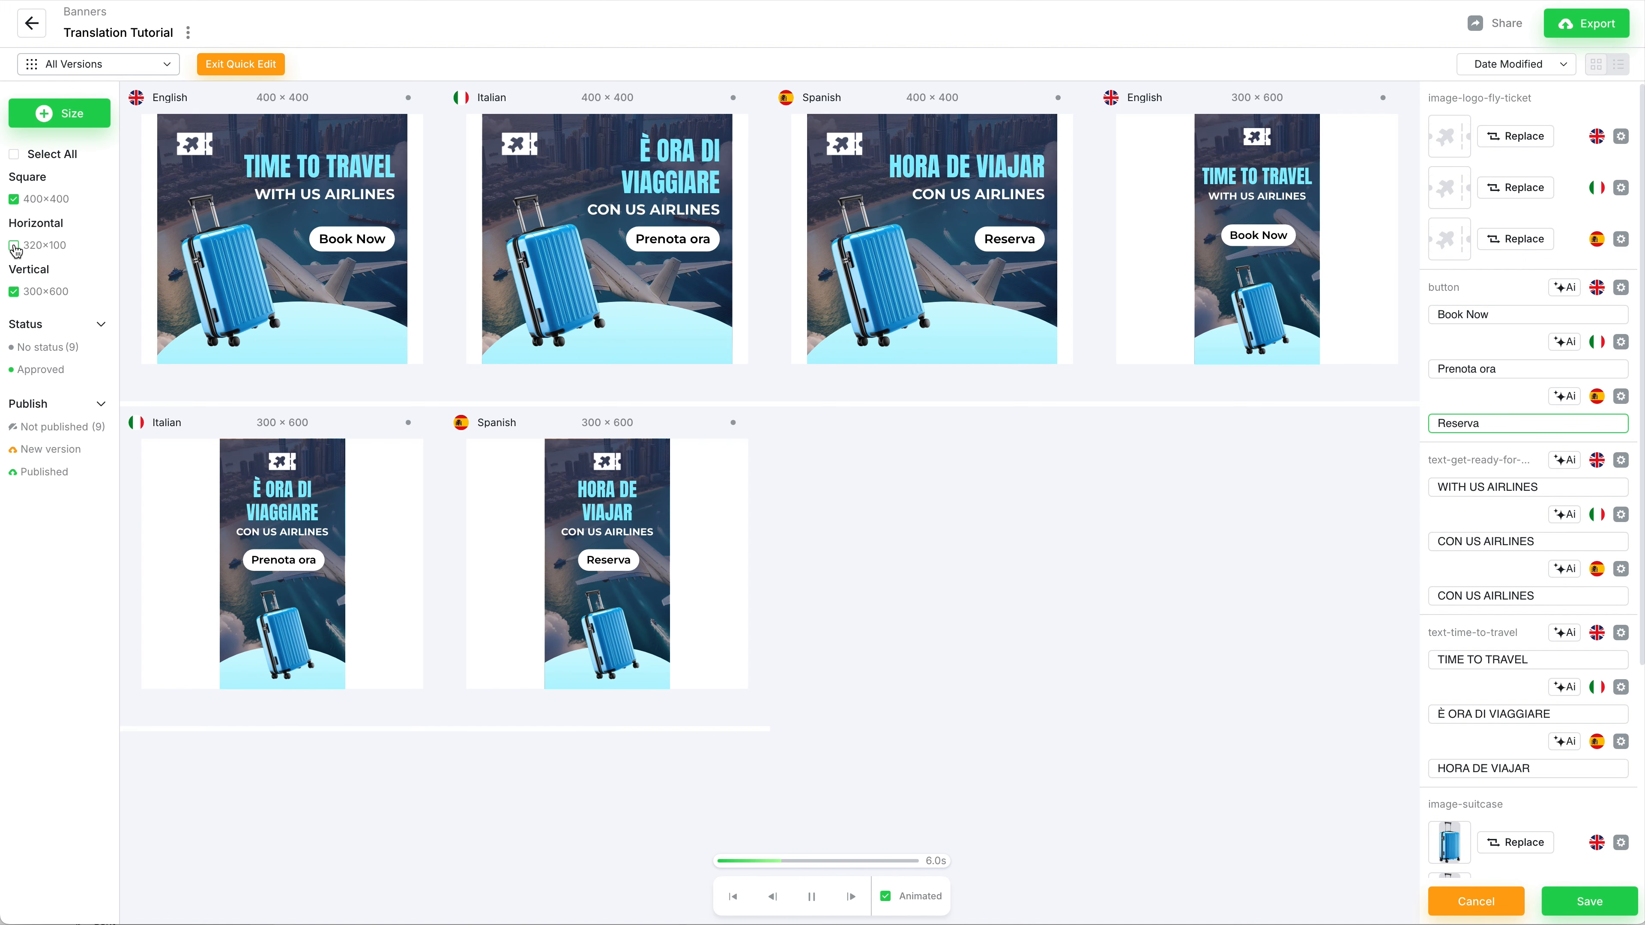
{"action": "left_click", "coordinate": [1496, 422]}
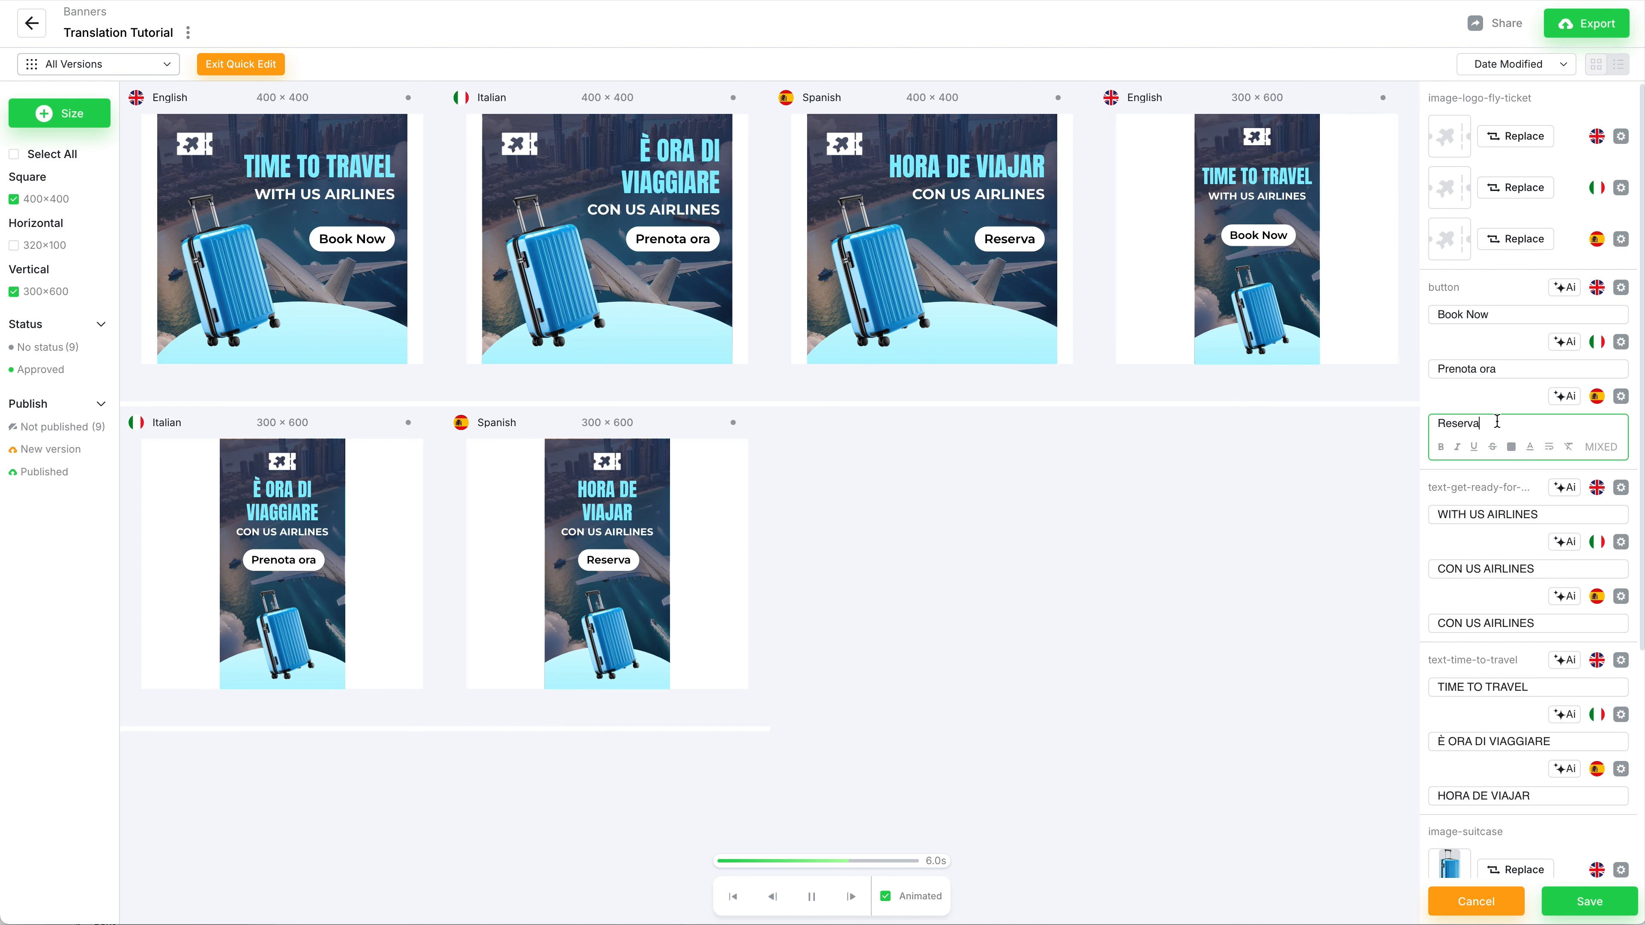
{"action": "type", "text": "ahora"}
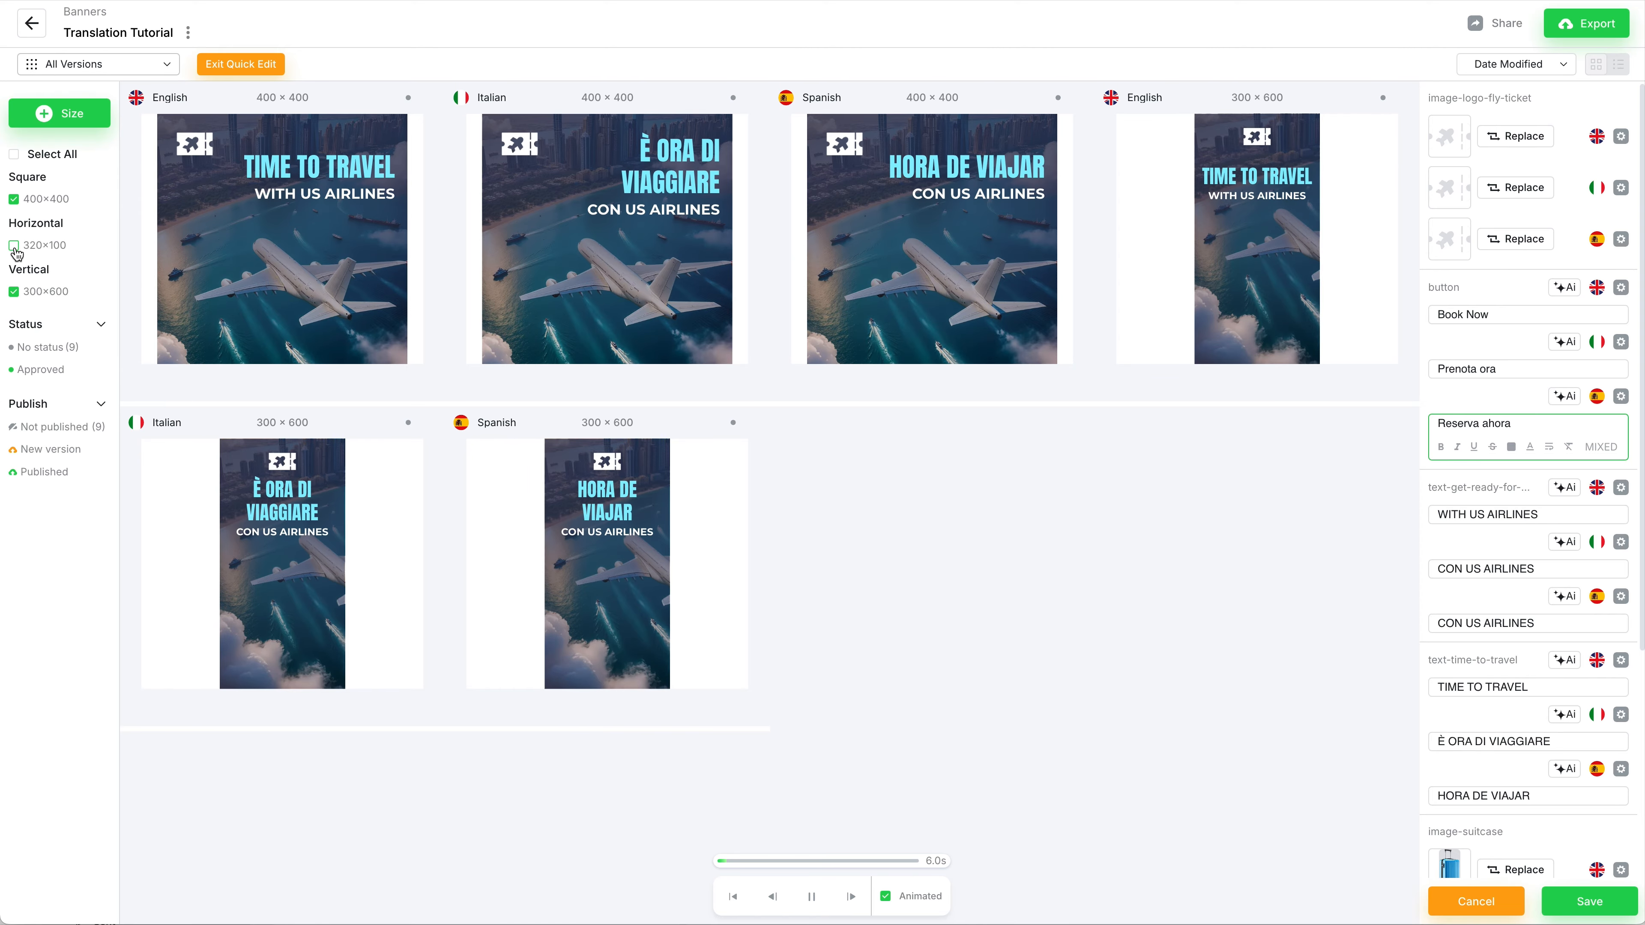
{"action": "left_click", "coordinate": [14, 246]}
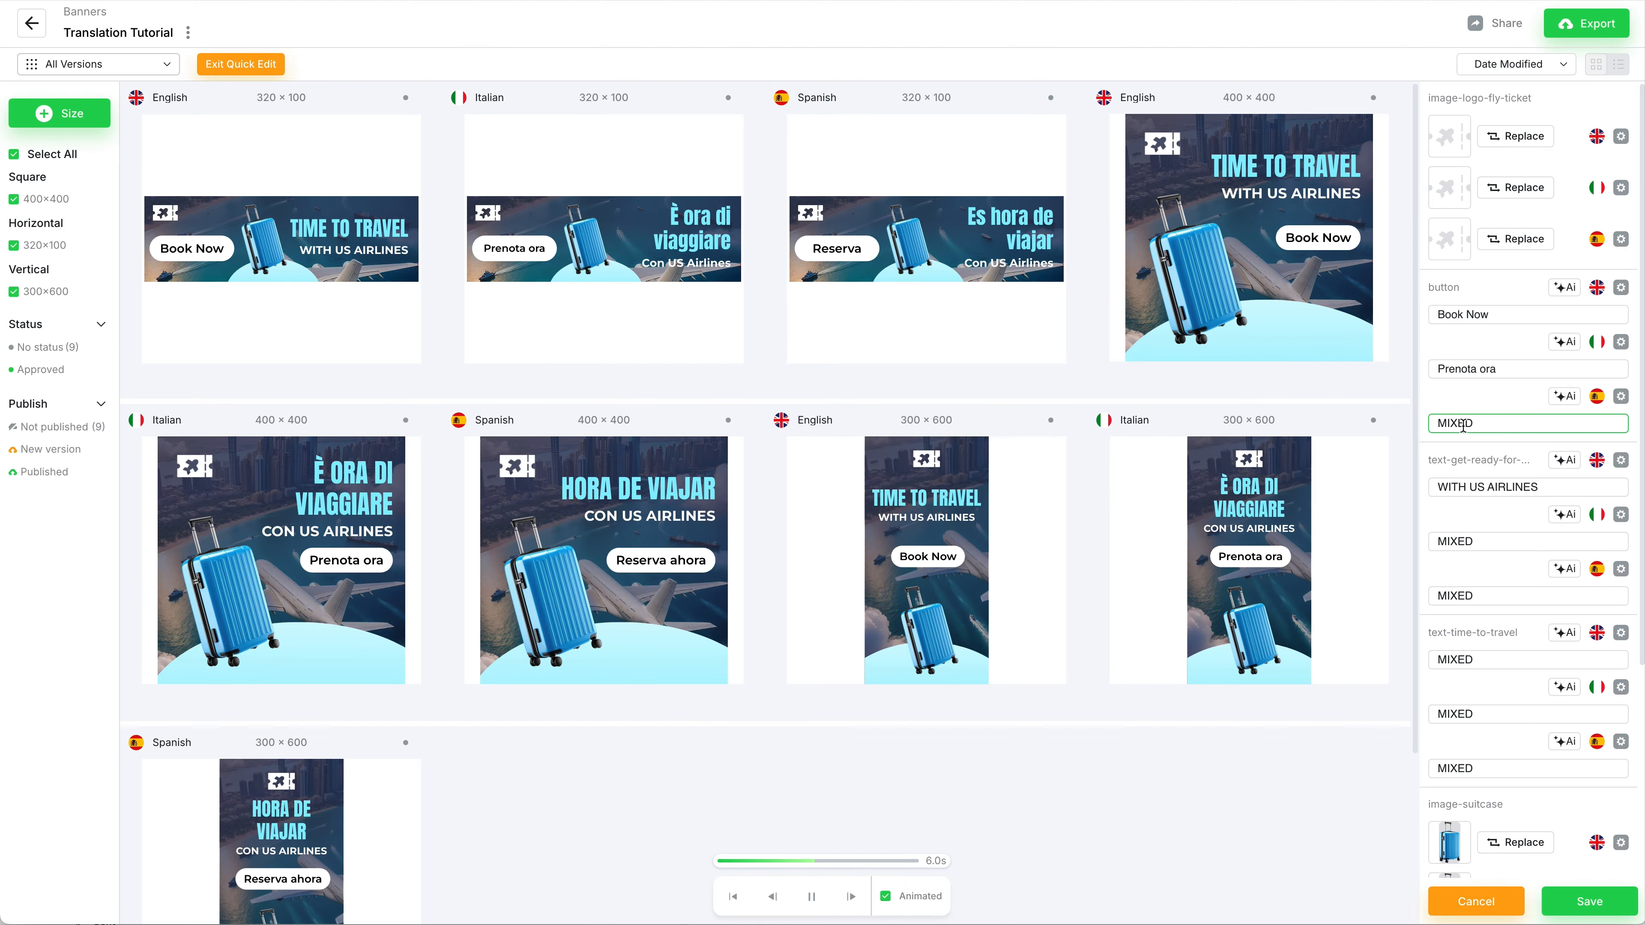
Show only the 320×100 banners and rephrase the Spanish button text with AI to "Haz tu reserva".
{"action": "mouse_move", "coordinate": [907, 265]}
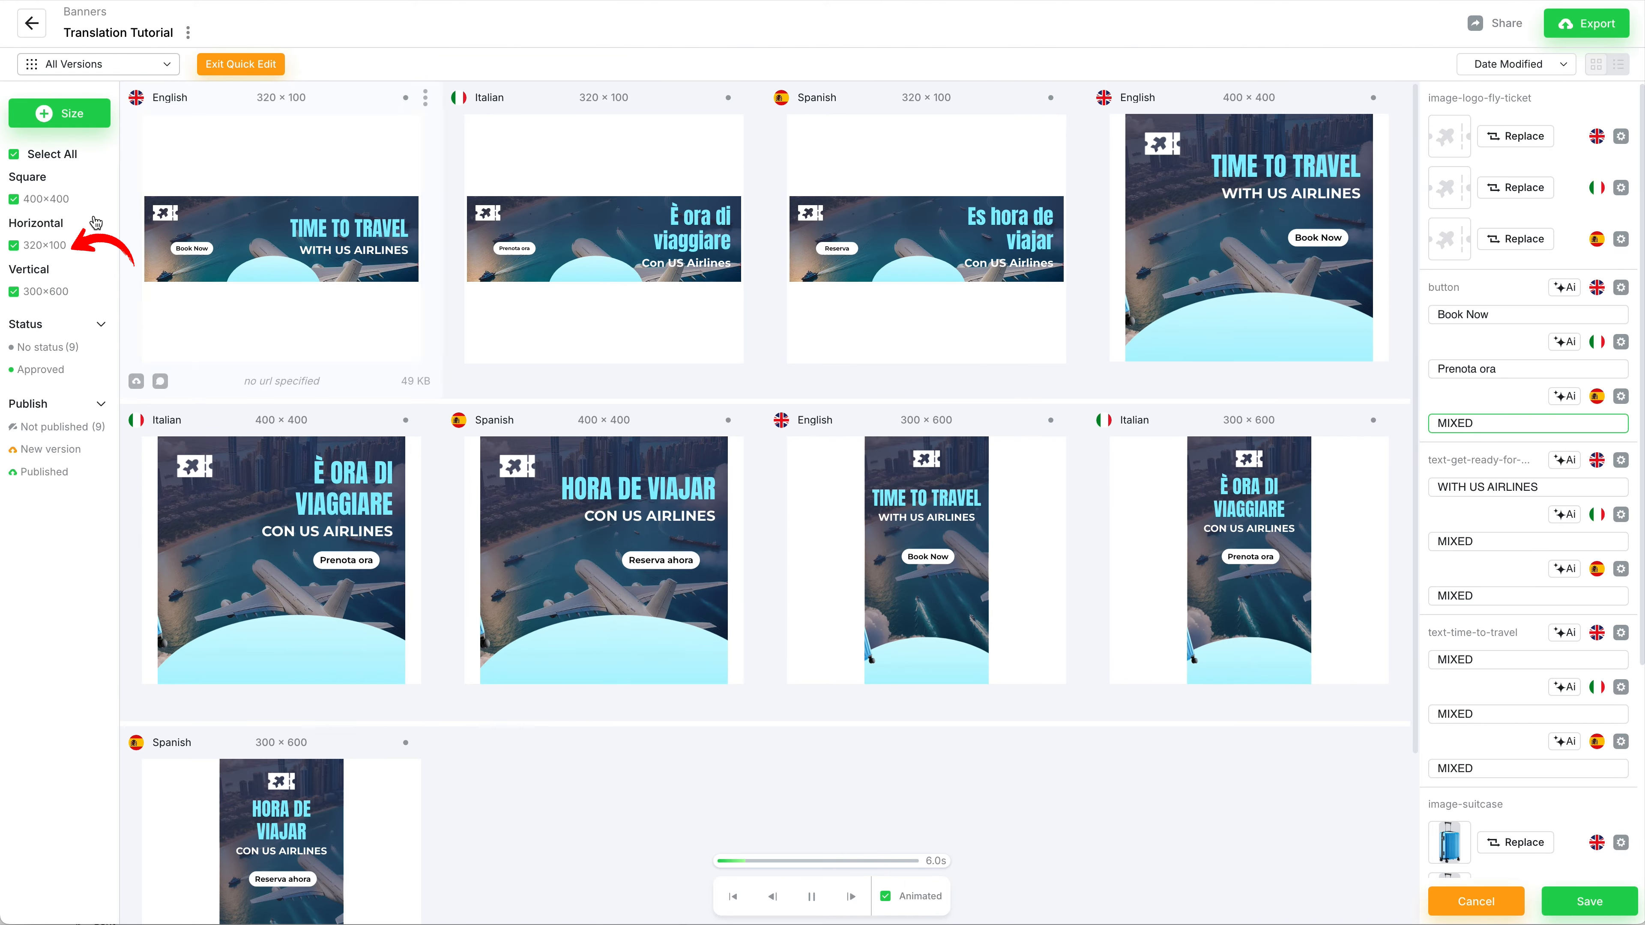
{"action": "left_click", "coordinate": [13, 198]}
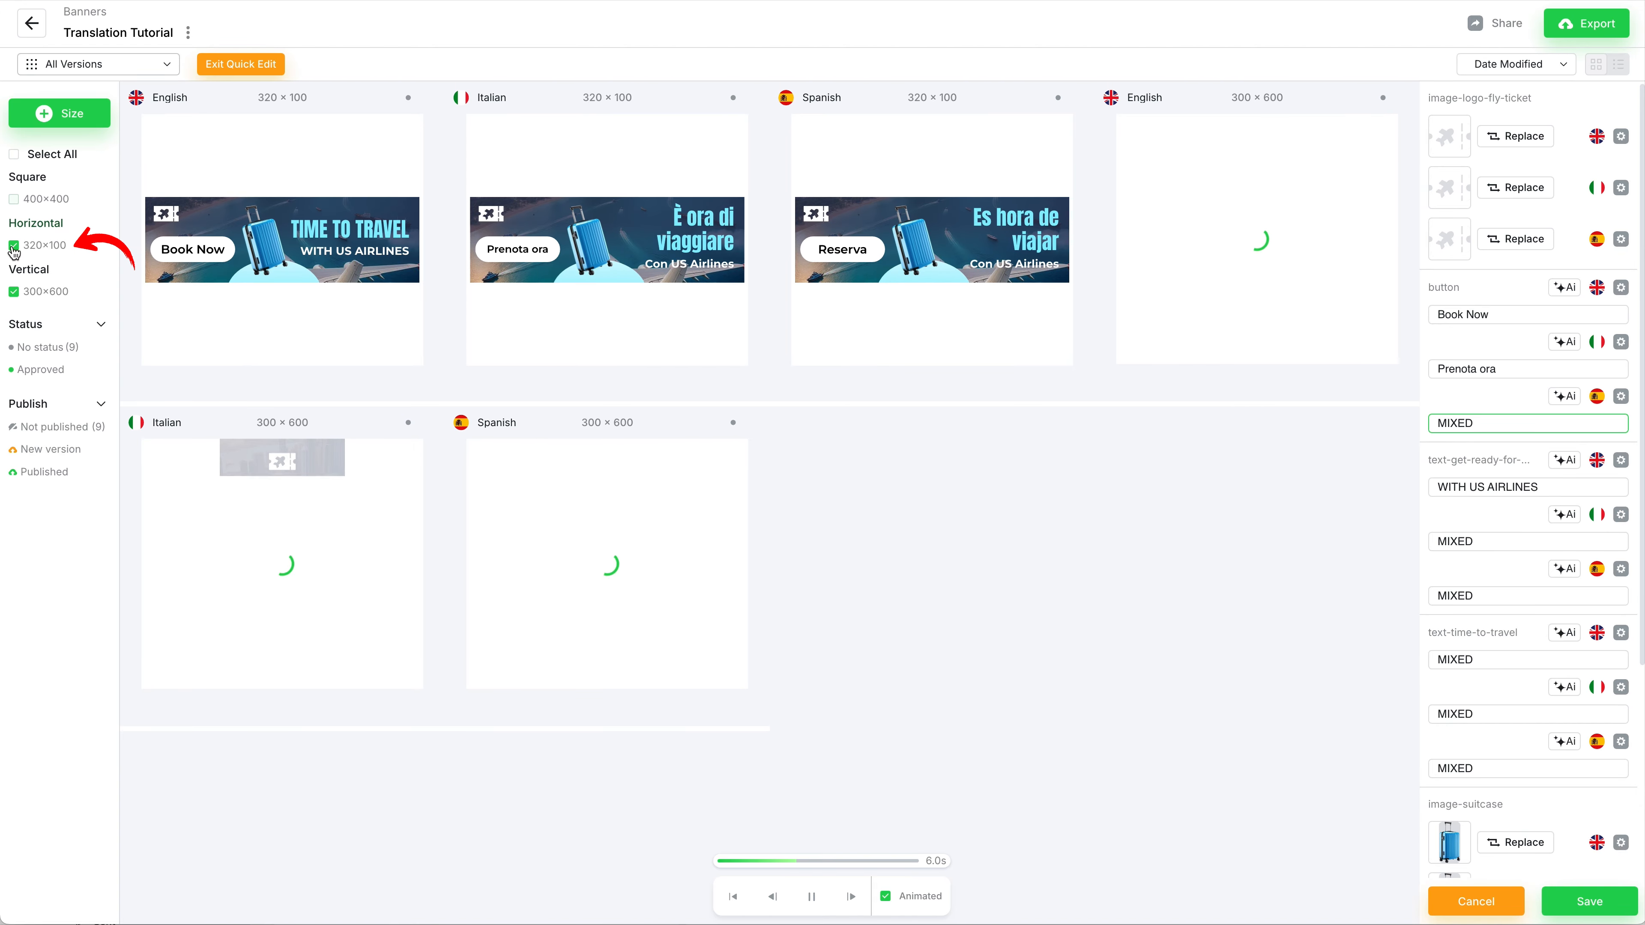
{"action": "left_click", "coordinate": [14, 293]}
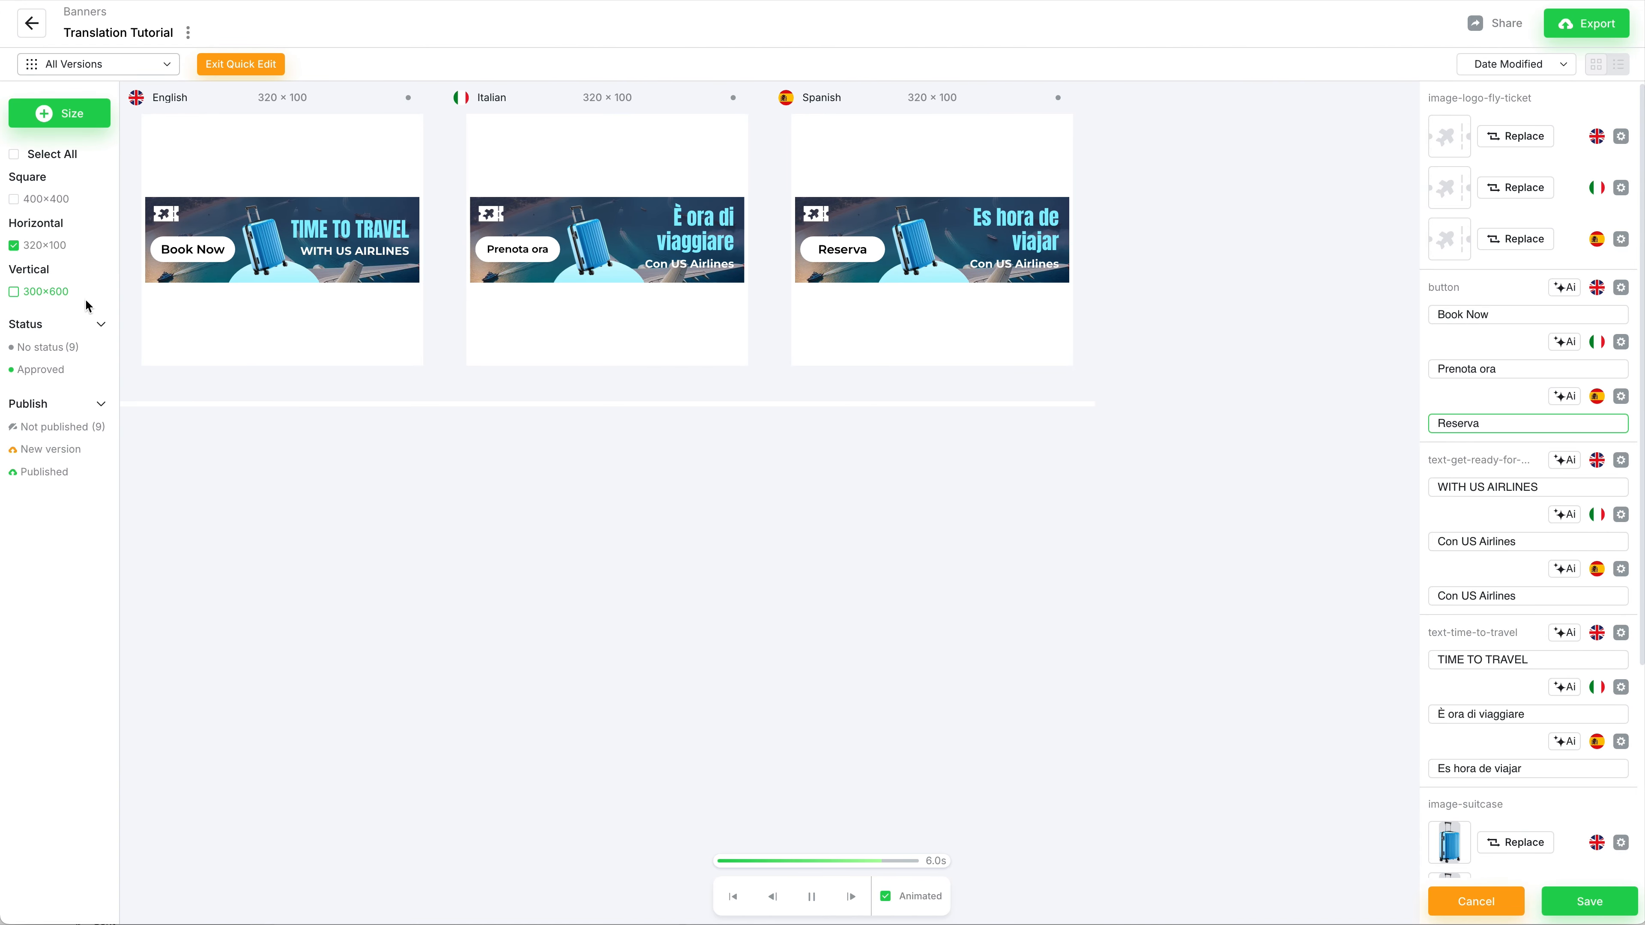
{"action": "left_click", "coordinate": [1479, 428]}
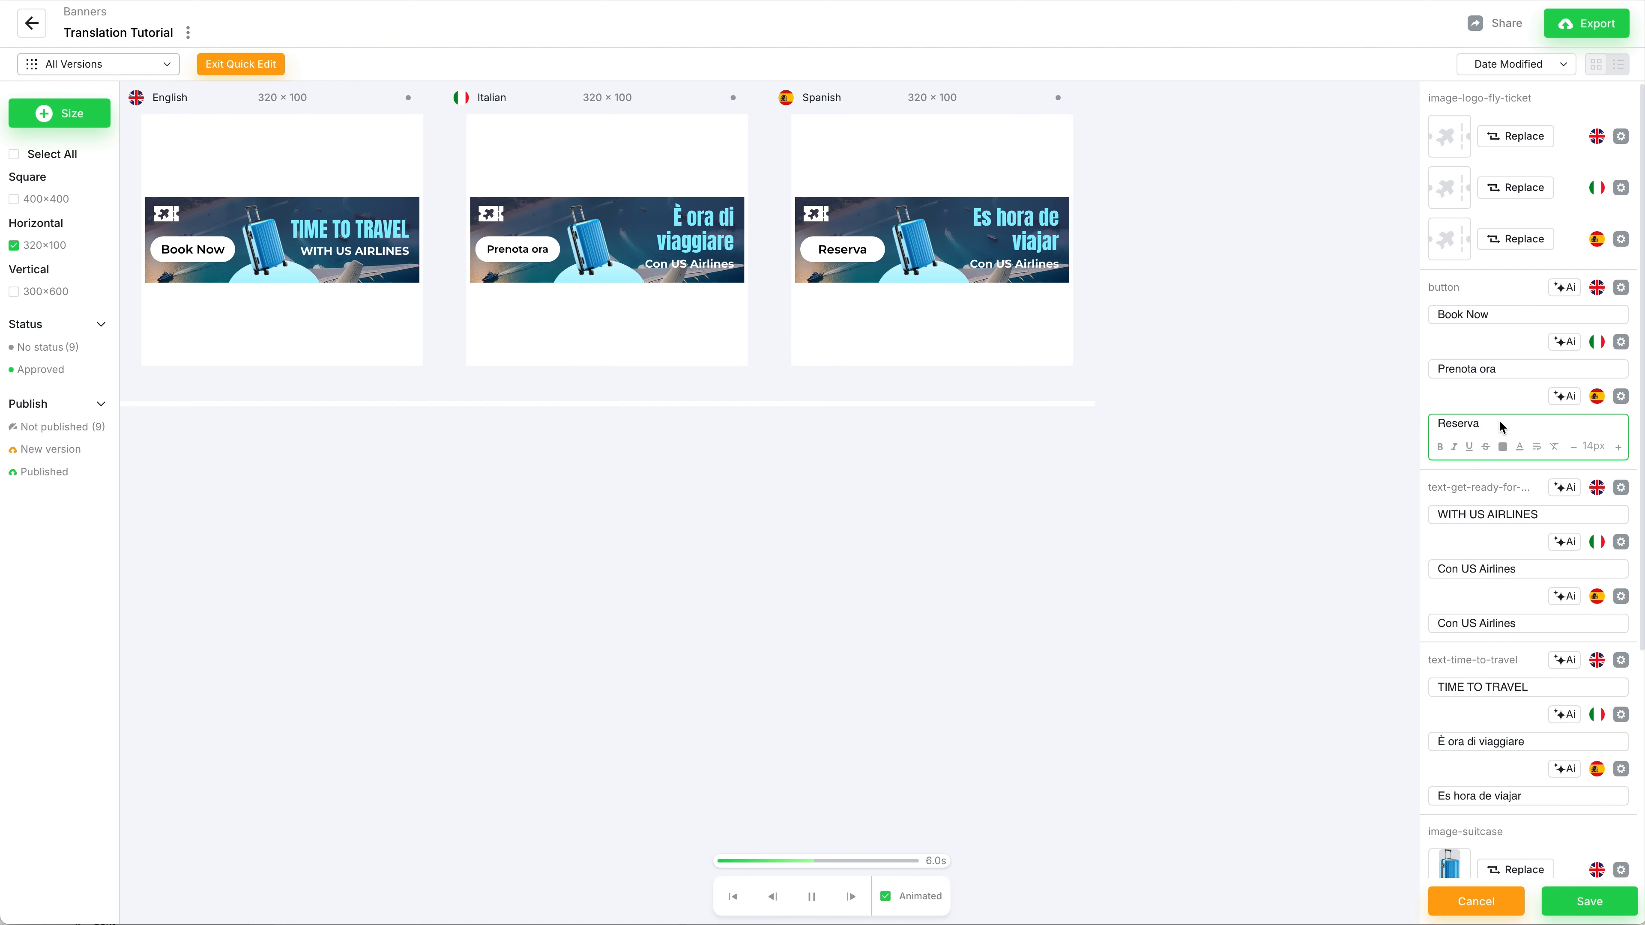
{"action": "left_click", "coordinate": [1561, 397]}
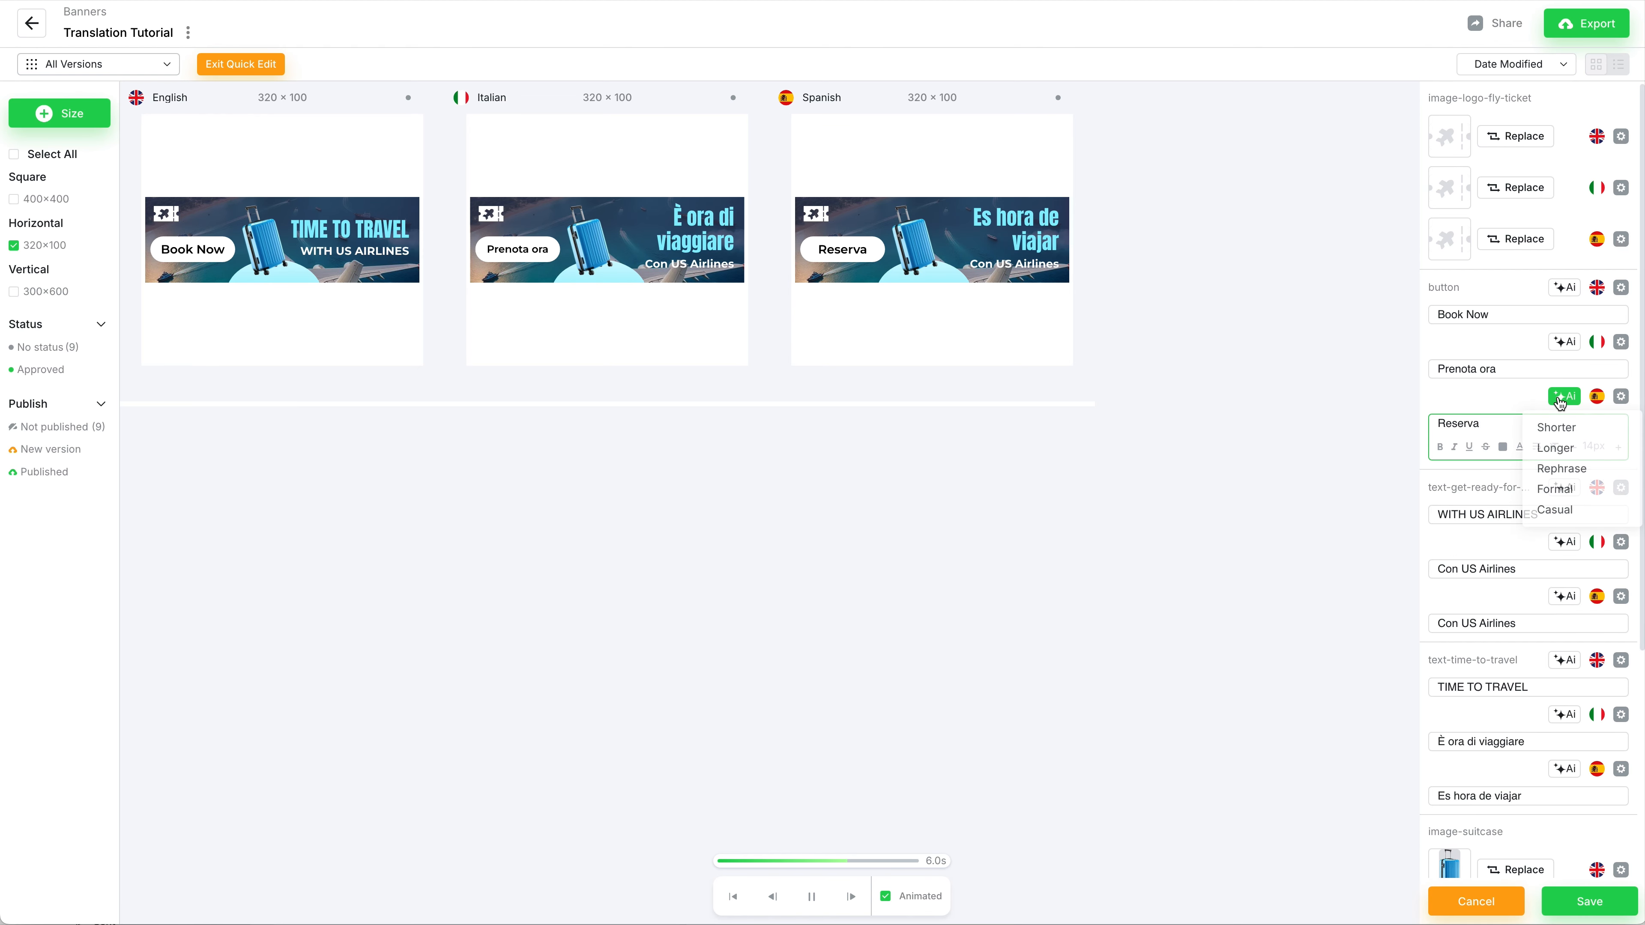
{"action": "left_click", "coordinate": [1557, 467]}
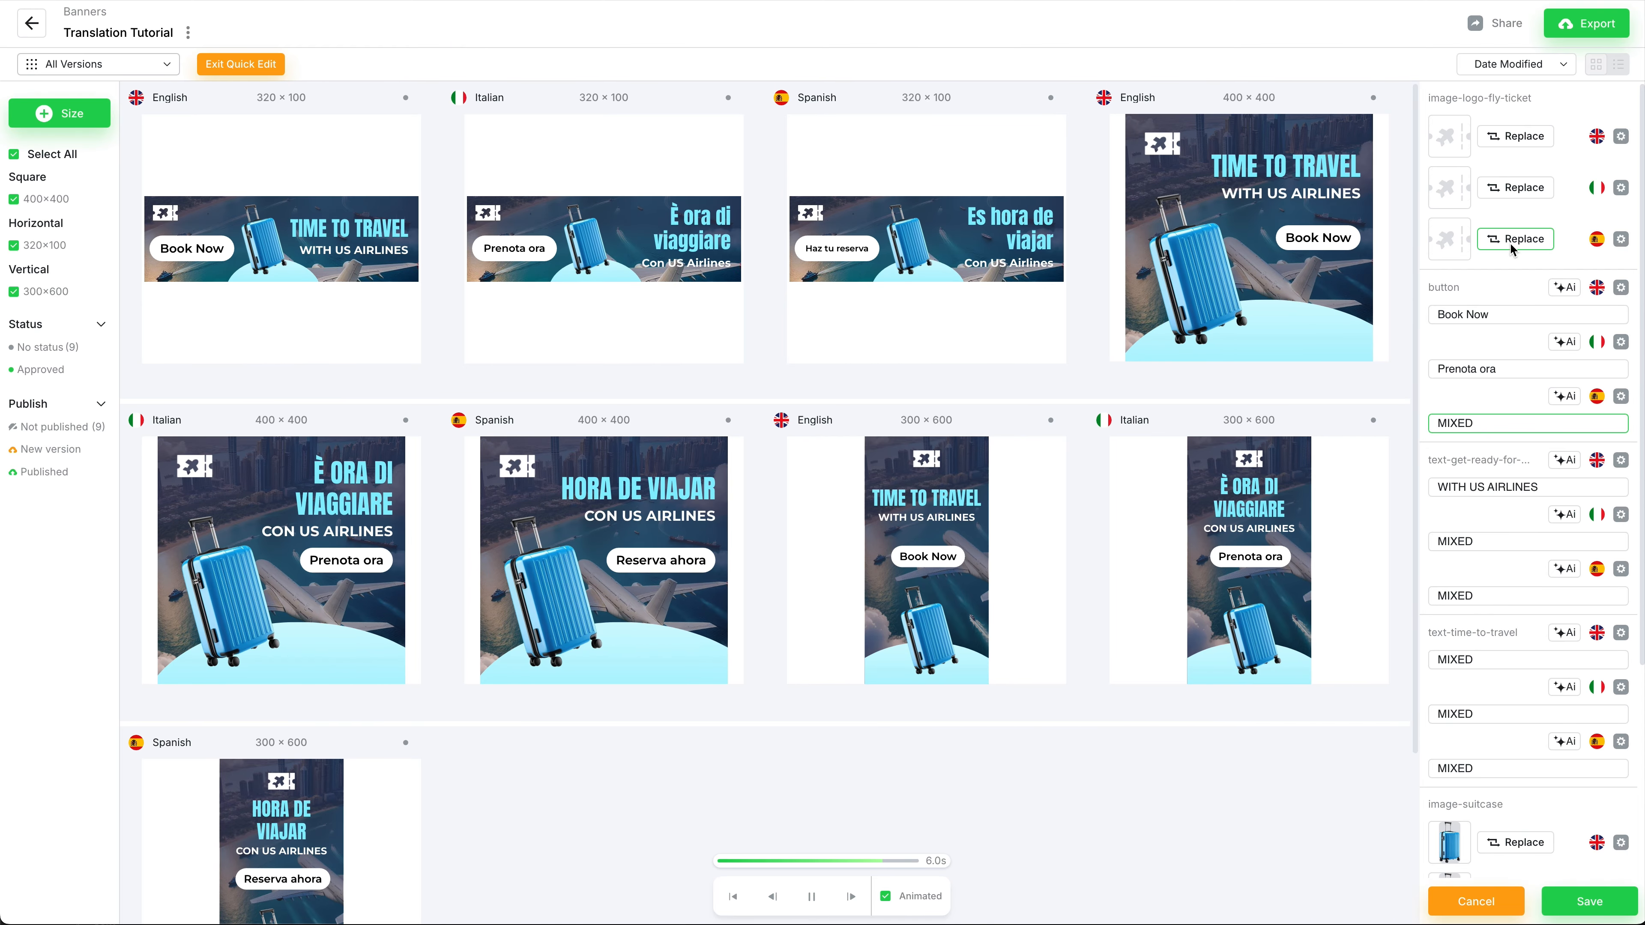
Isolate the 320×100 banners and set the Spanish button's relative Y position to 20.
{"action": "left_click", "coordinate": [34, 200]}
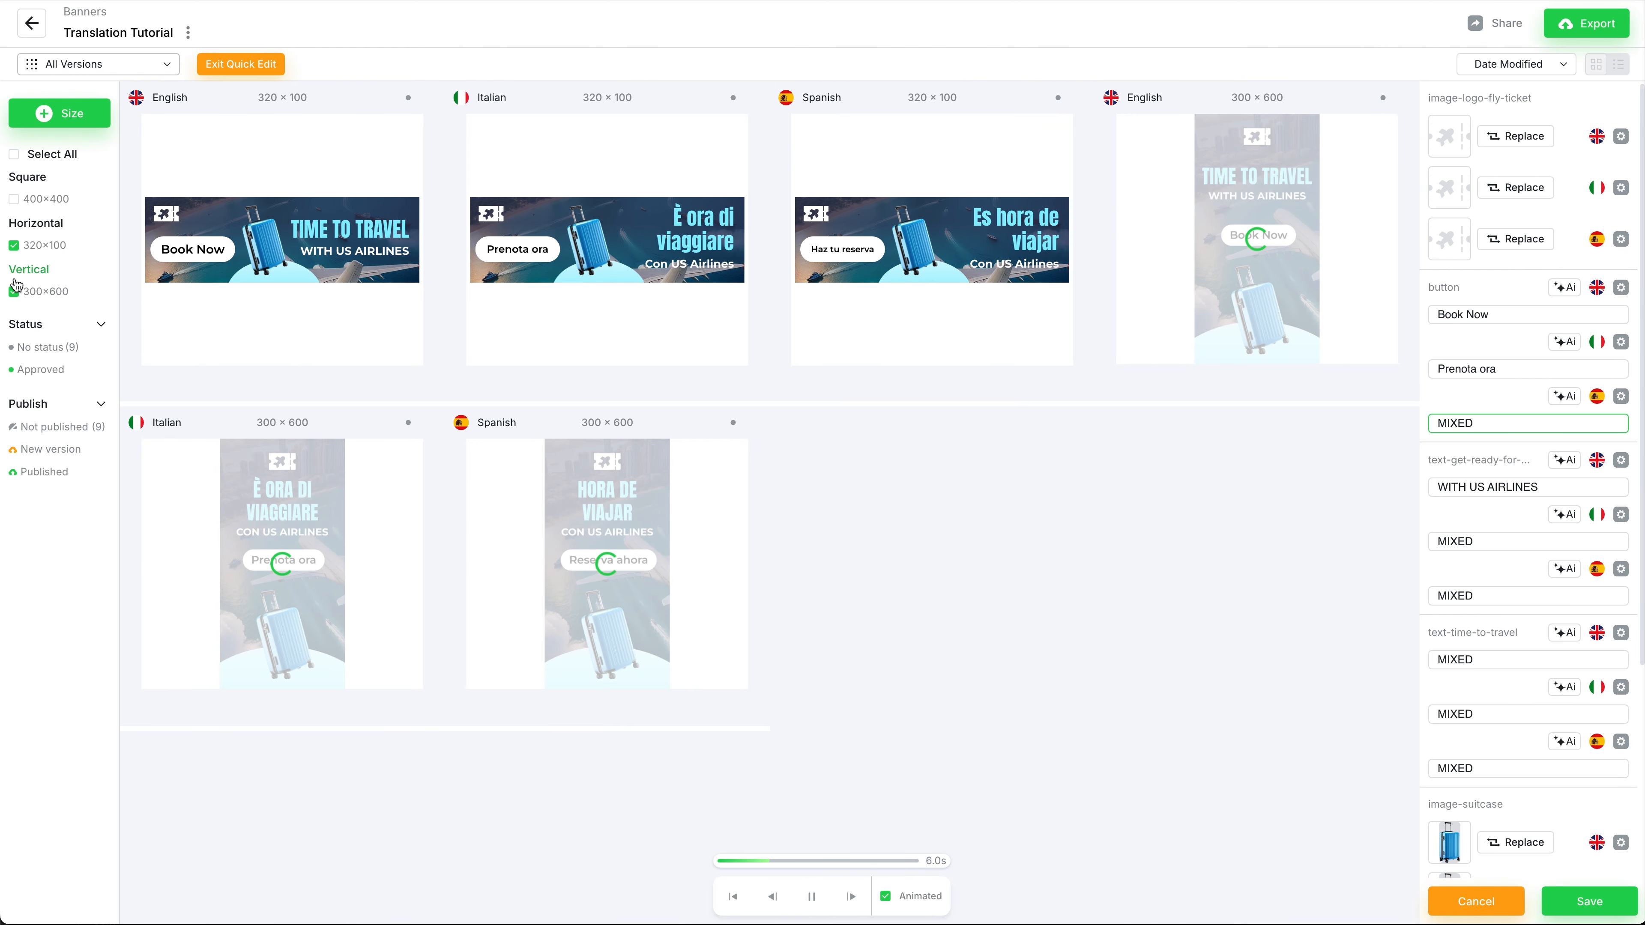
{"action": "left_click", "coordinate": [16, 285]}
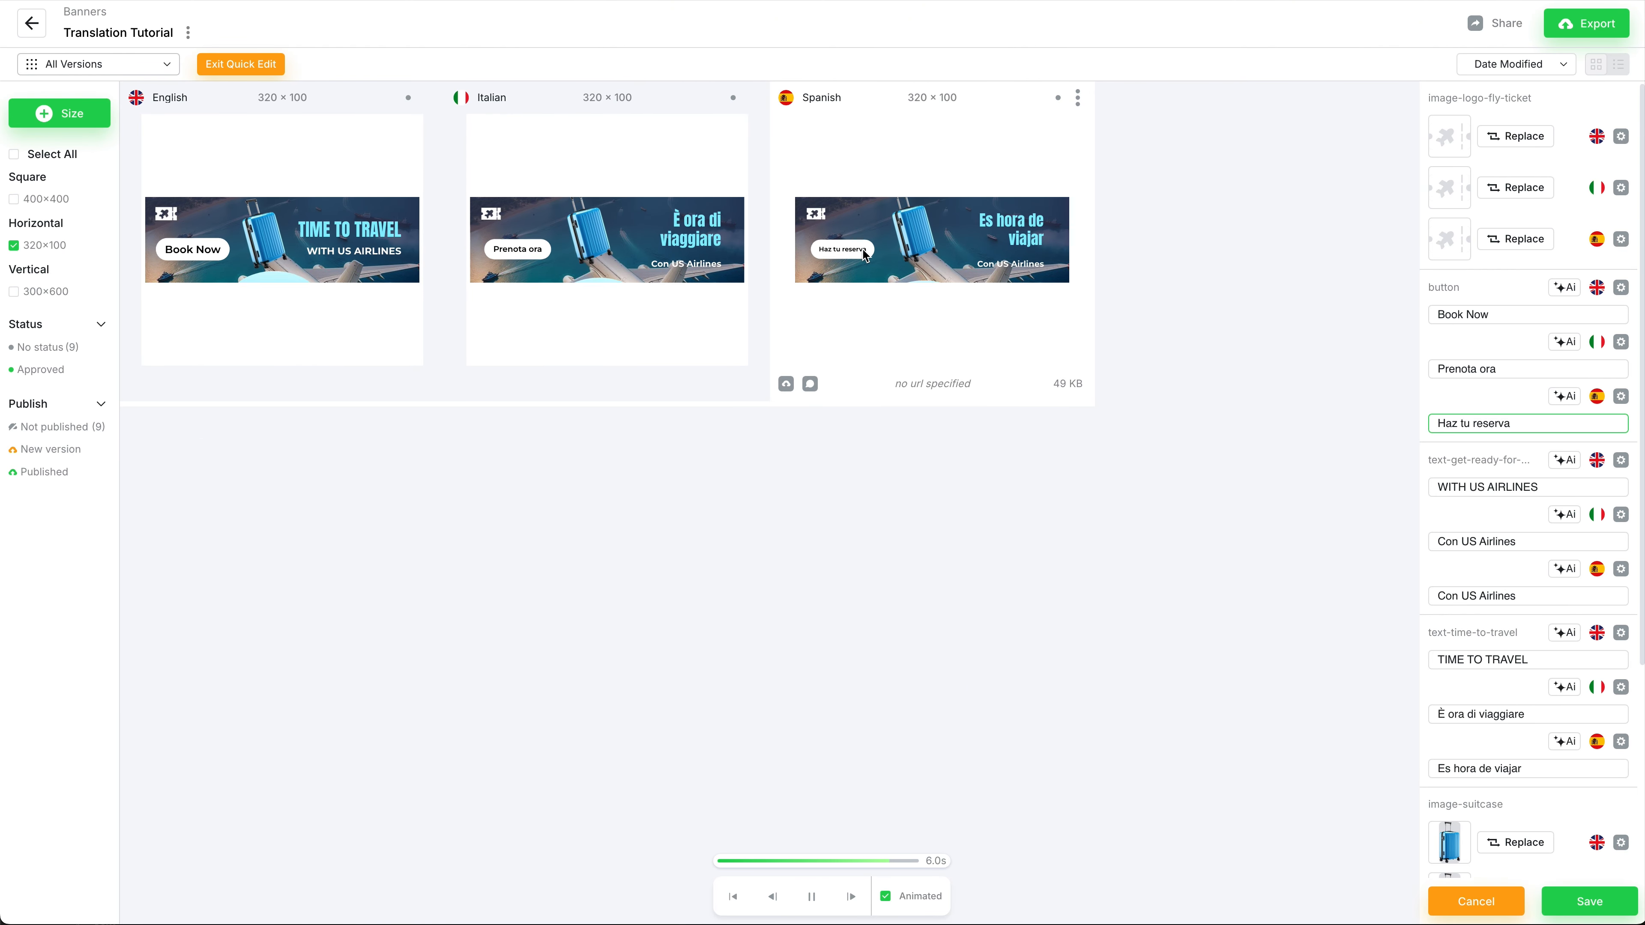
{"action": "left_click", "coordinate": [1621, 397]}
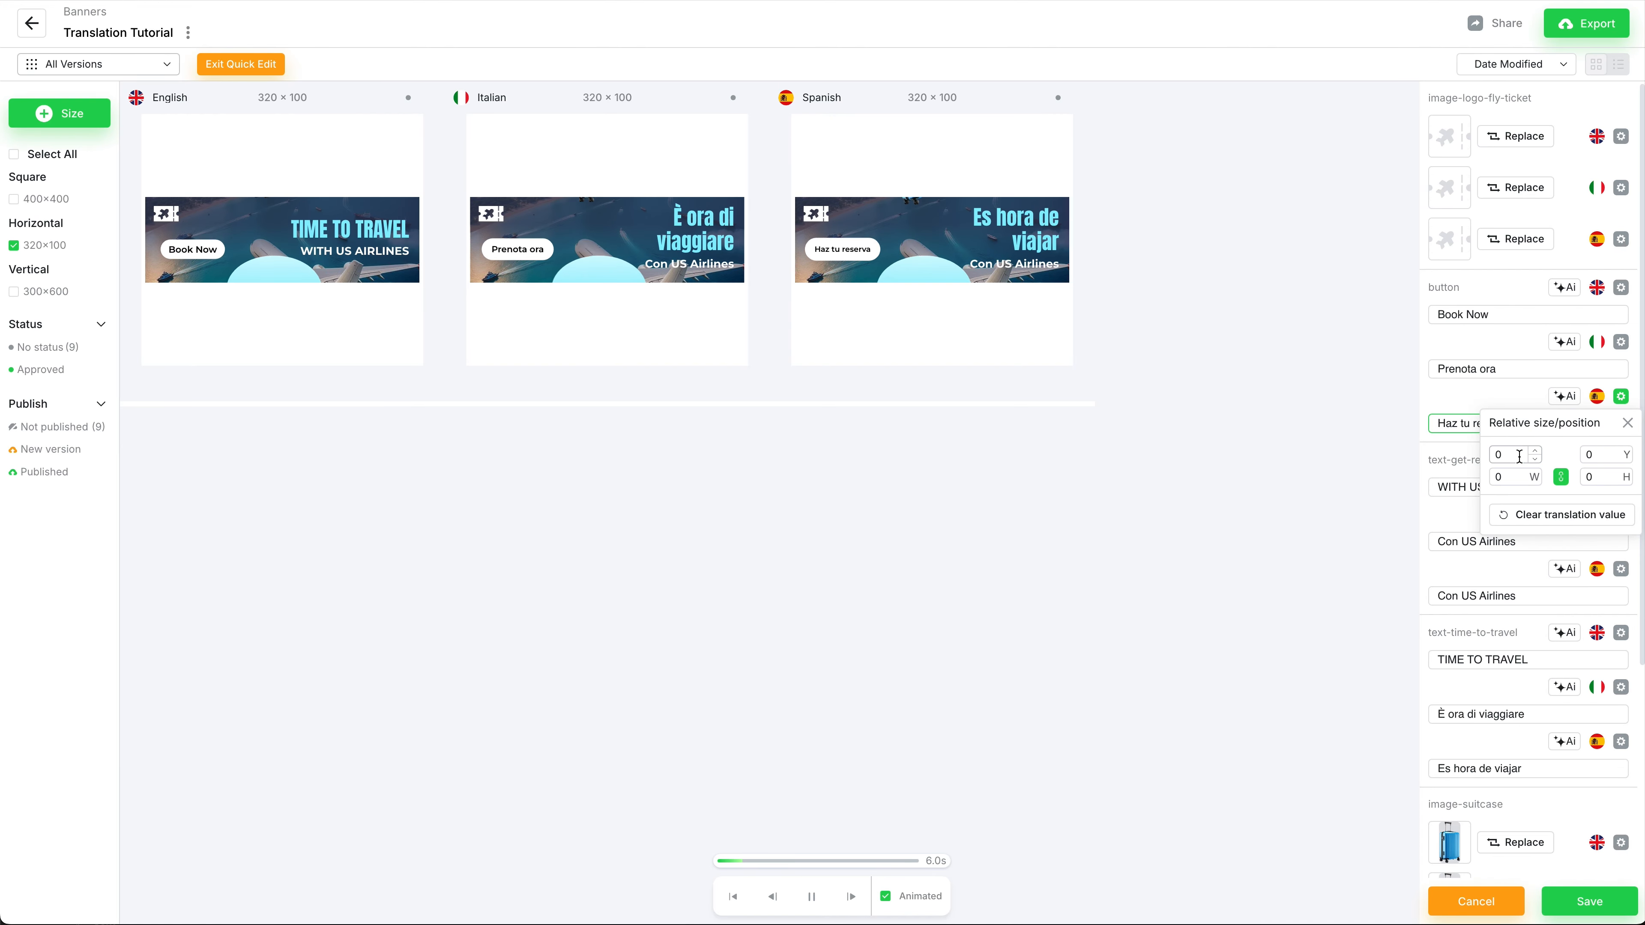
{"action": "left_click", "coordinate": [1595, 458]}
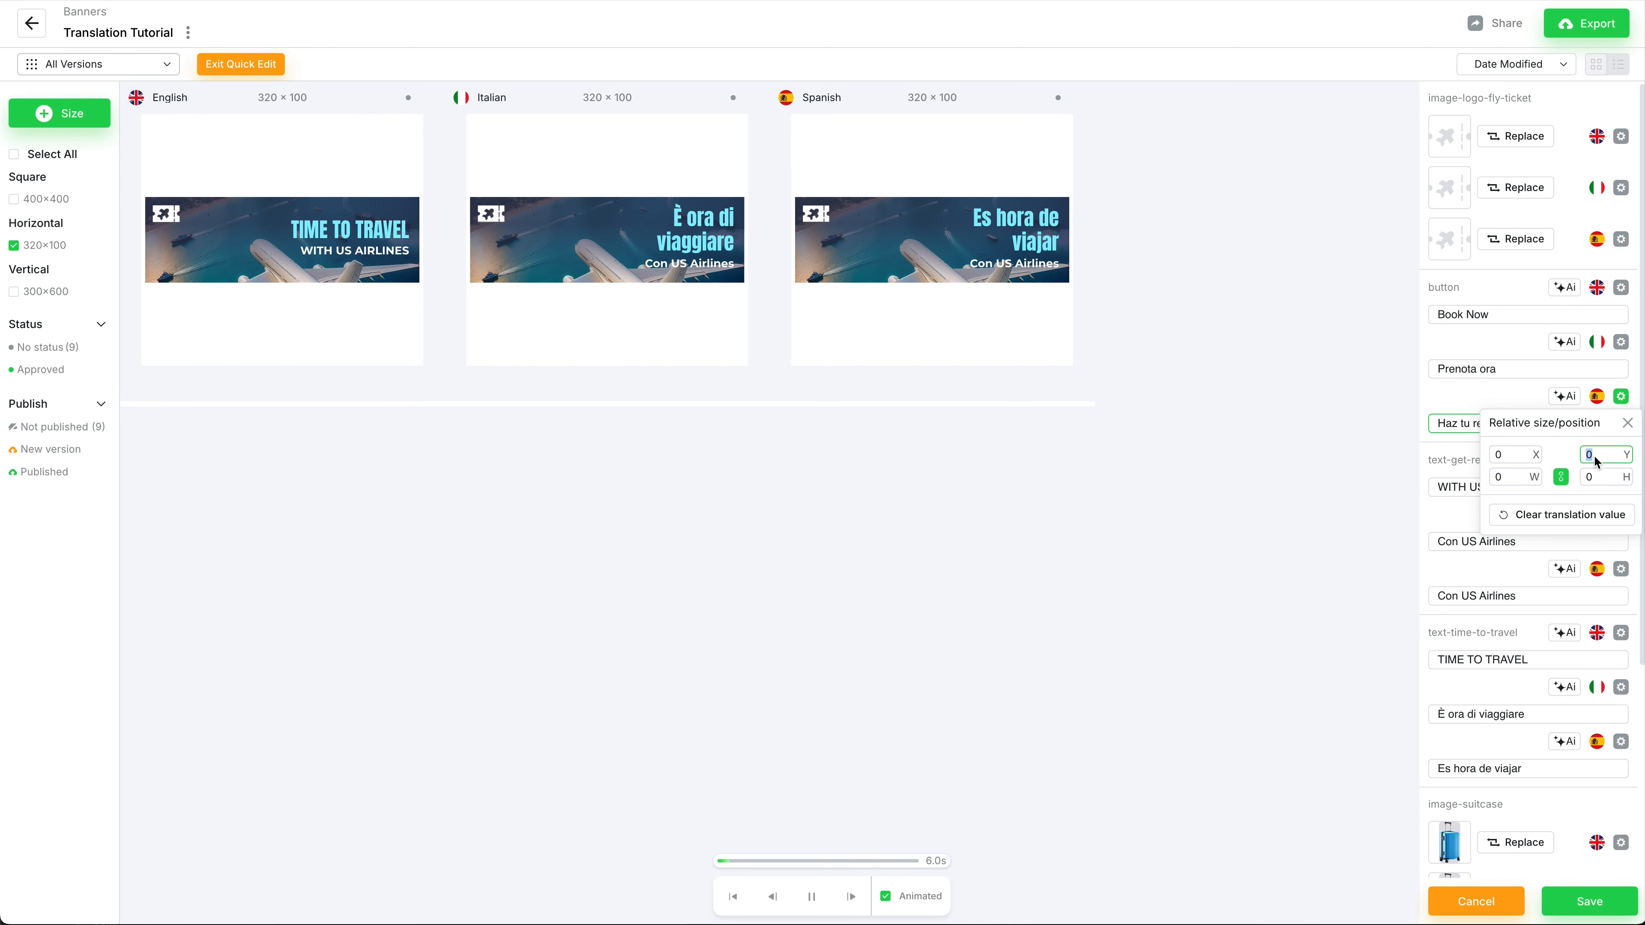
{"action": "type", "text": "20"}
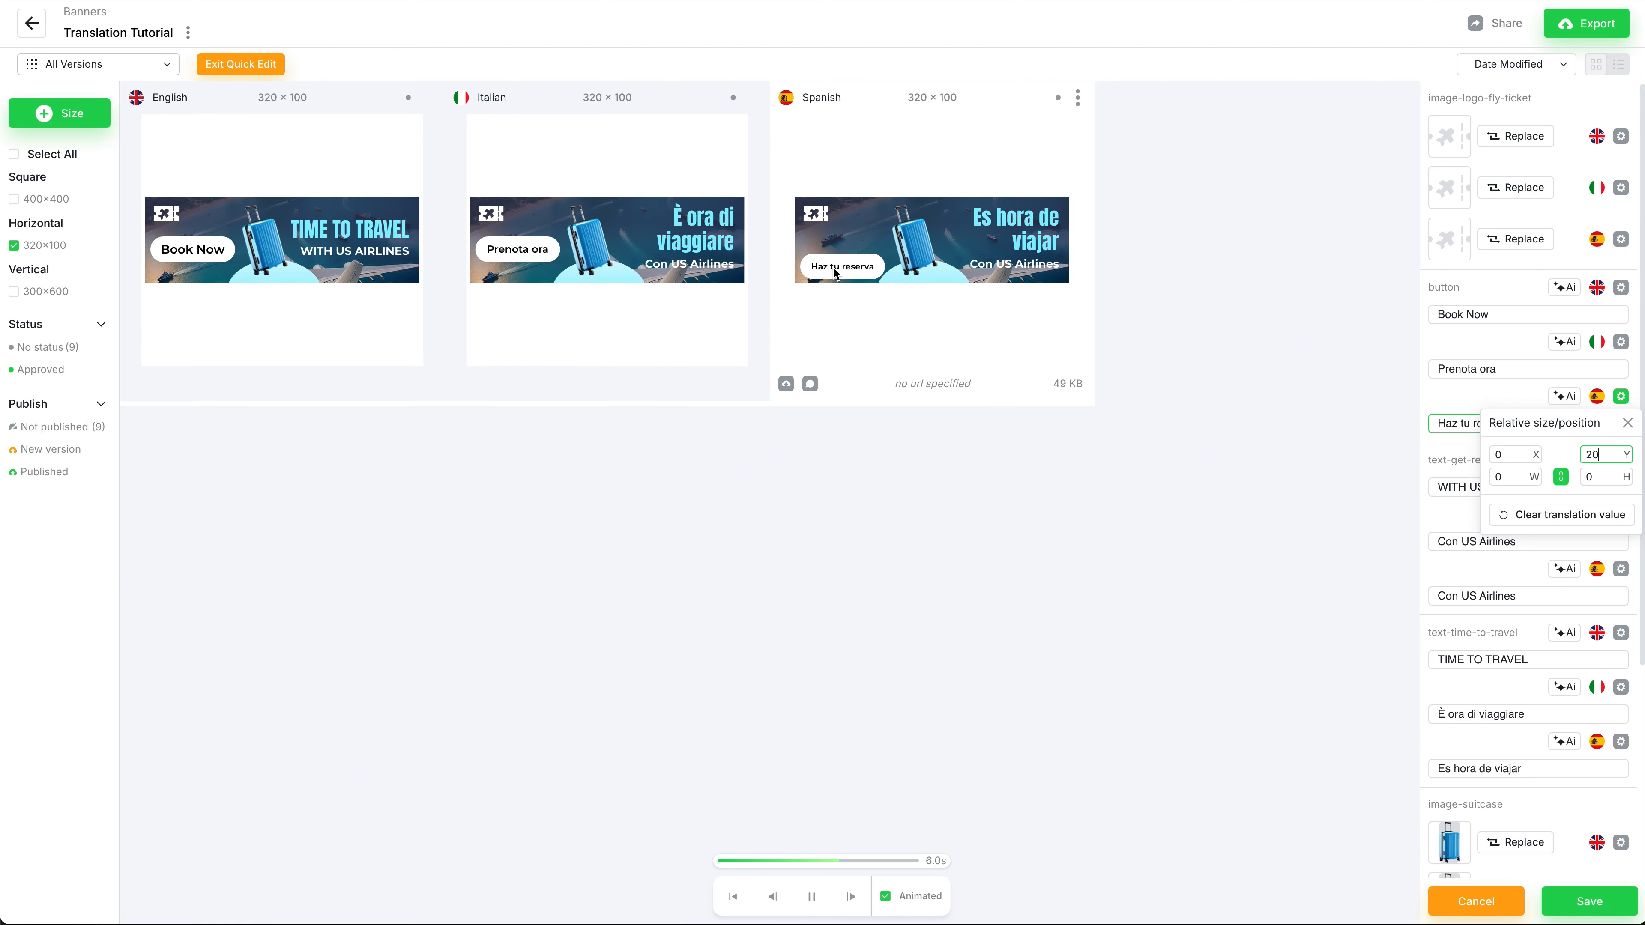
Set the Spanish ticket logo's relative width to 20 and height to 13 with proportions linked.
{"action": "left_click", "coordinate": [1620, 241]}
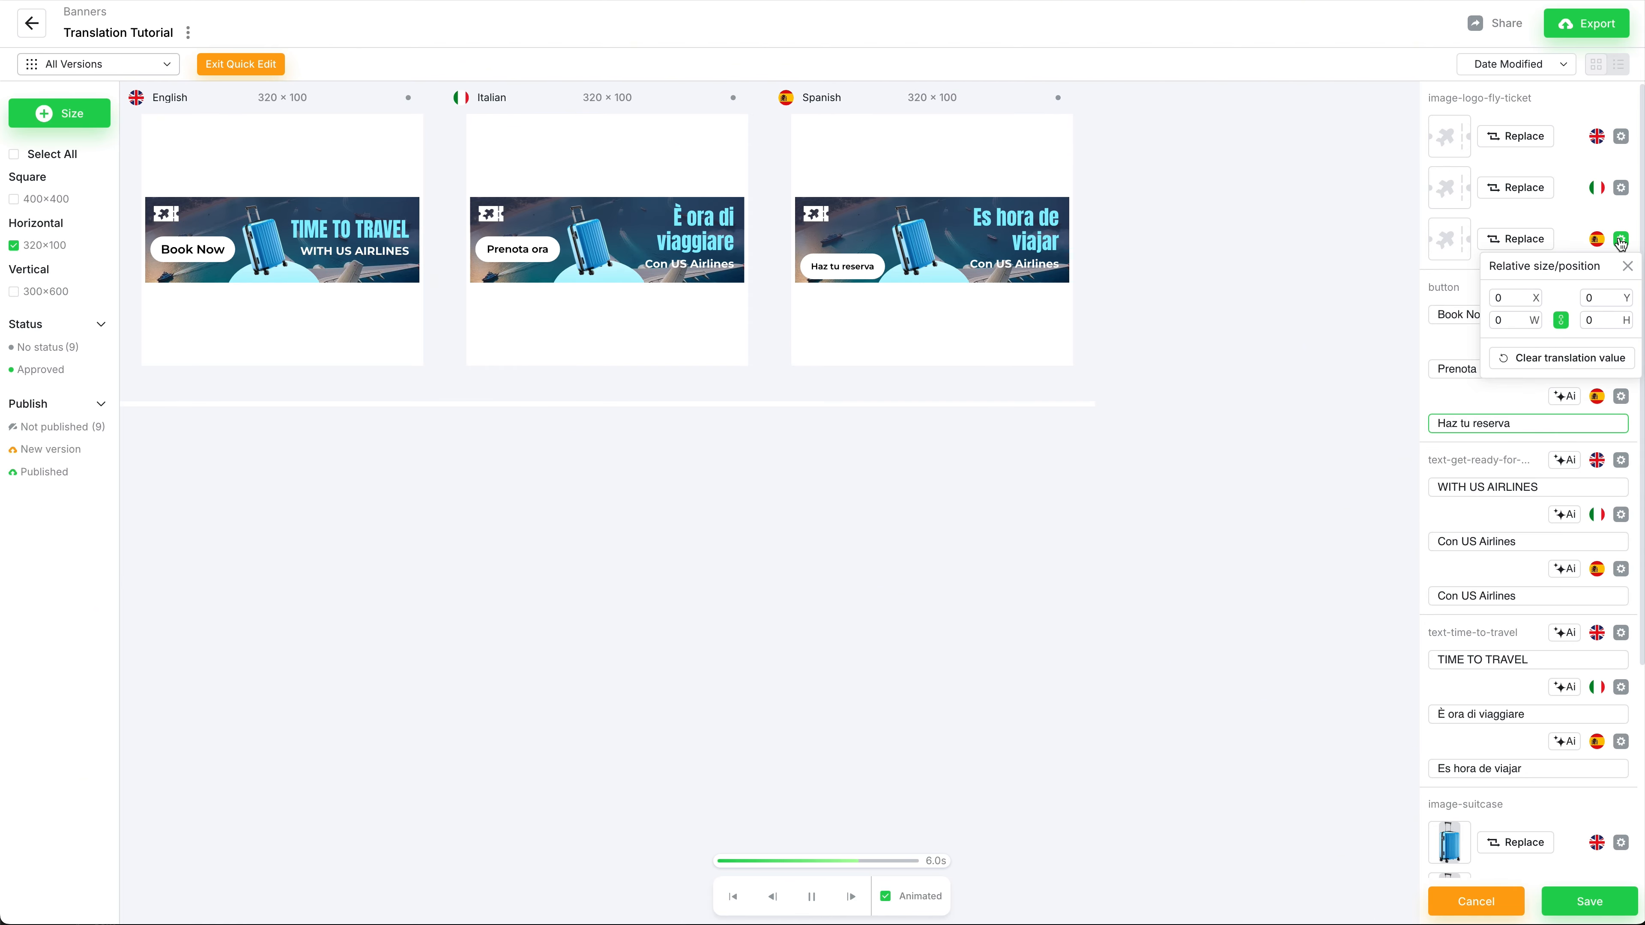
{"action": "left_click", "coordinate": [1514, 319]}
{"action": "left_click", "coordinate": [1558, 321]}
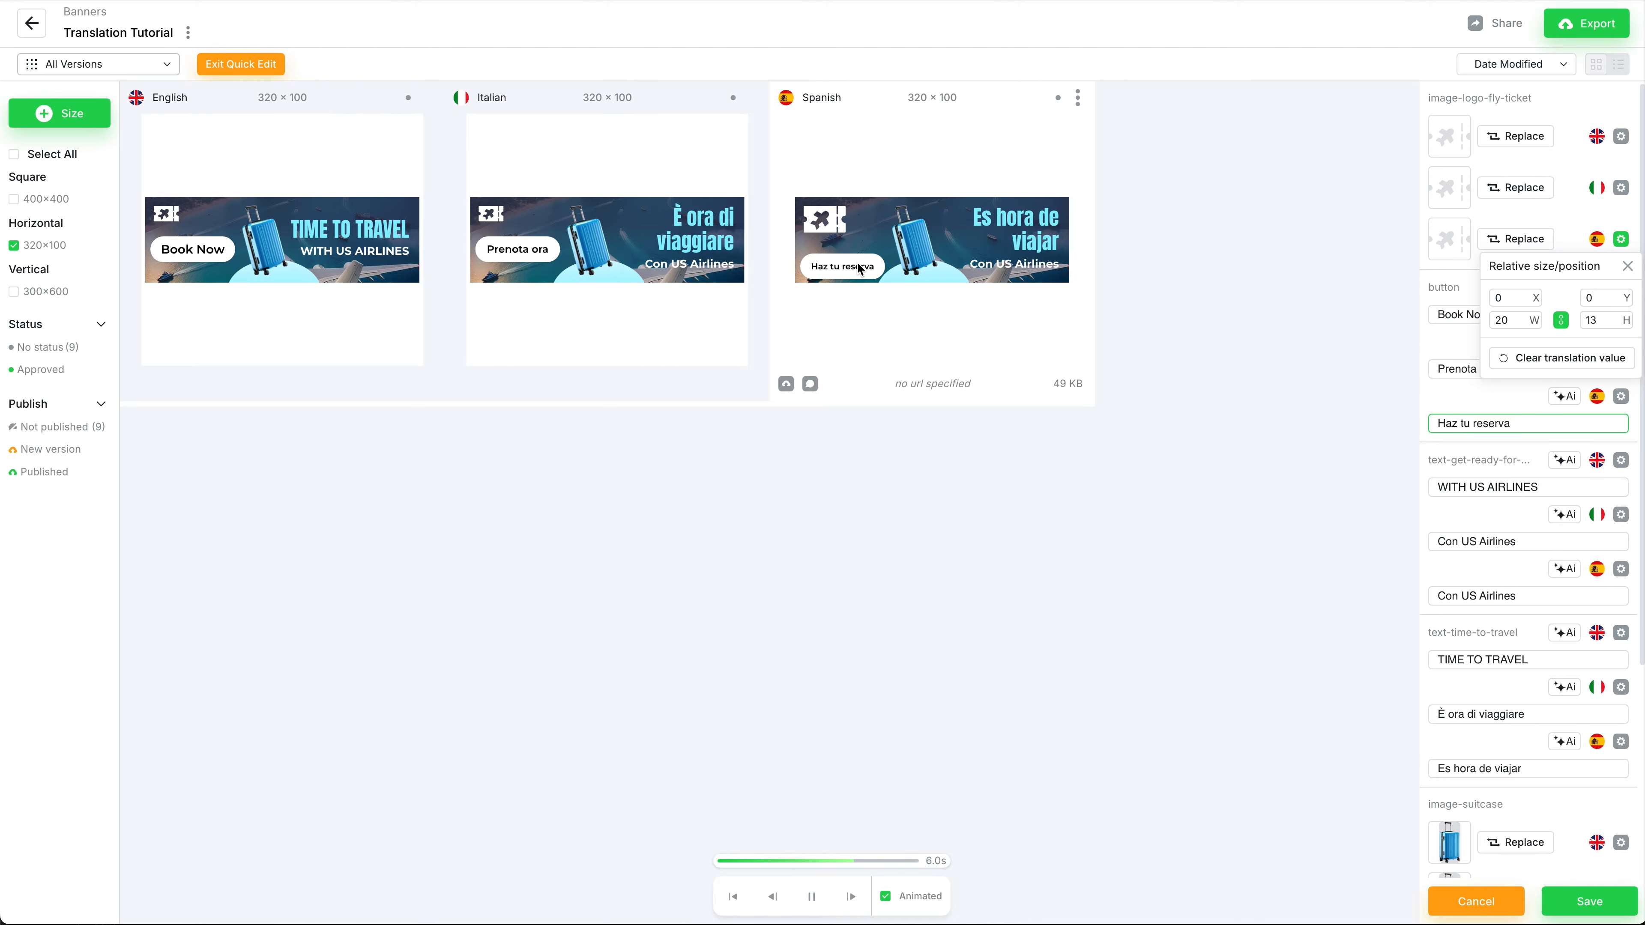
Show the 400×400 and 300×600 banners again, and save the changes and exit Quick Edit.
{"action": "left_click", "coordinate": [15, 200]}
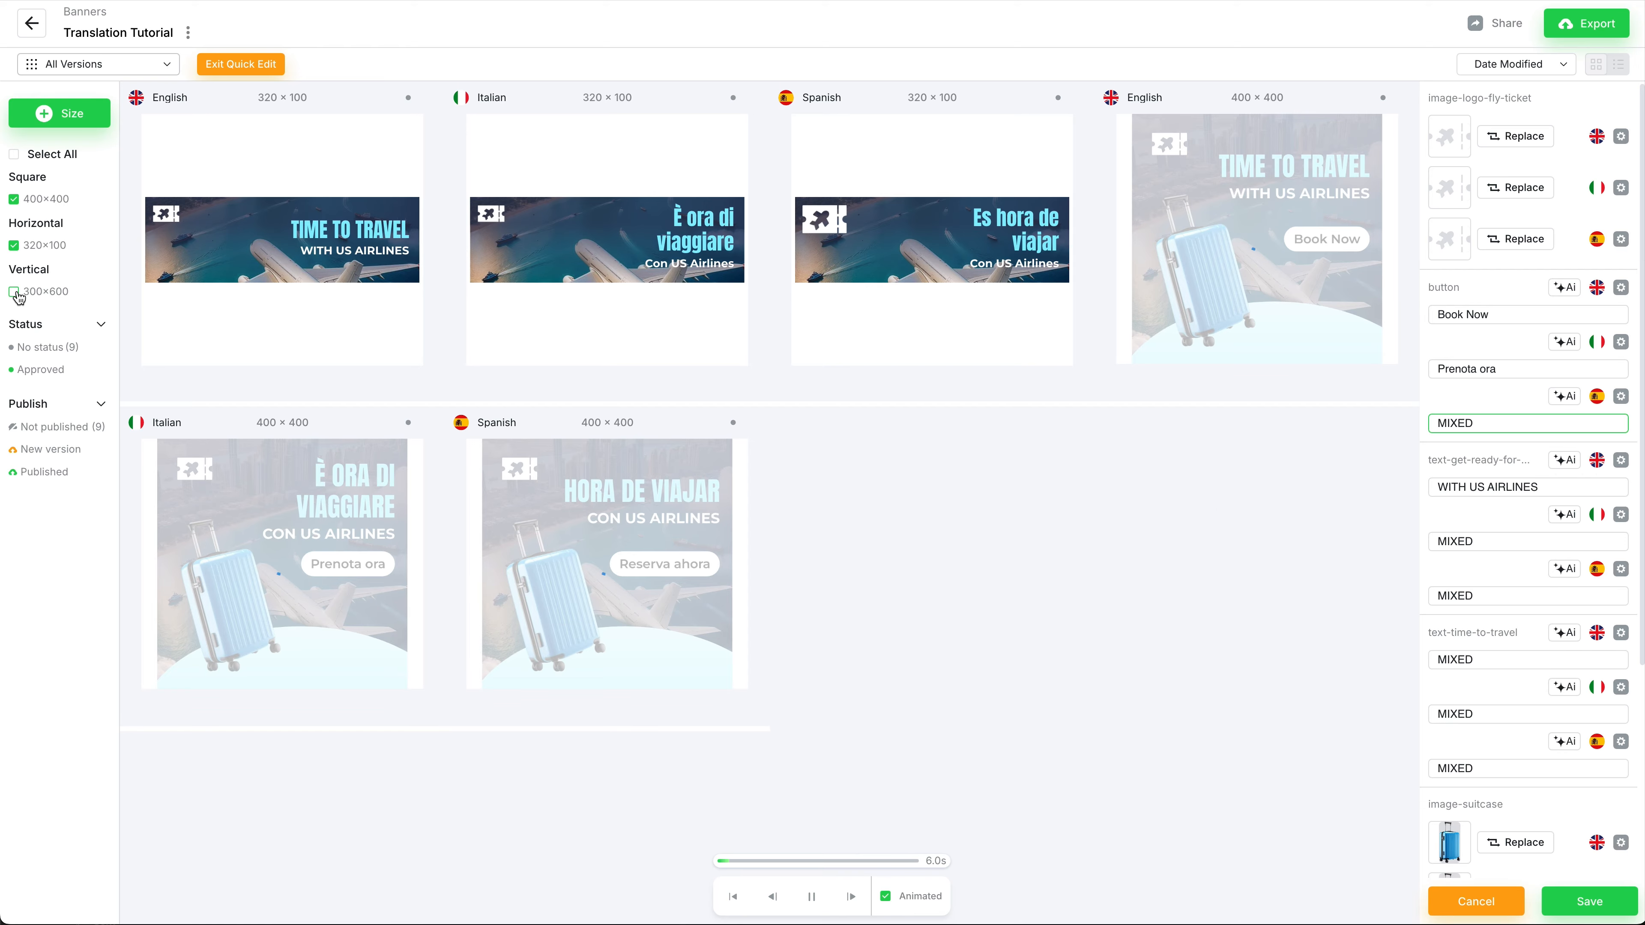
{"action": "left_click", "coordinate": [19, 292]}
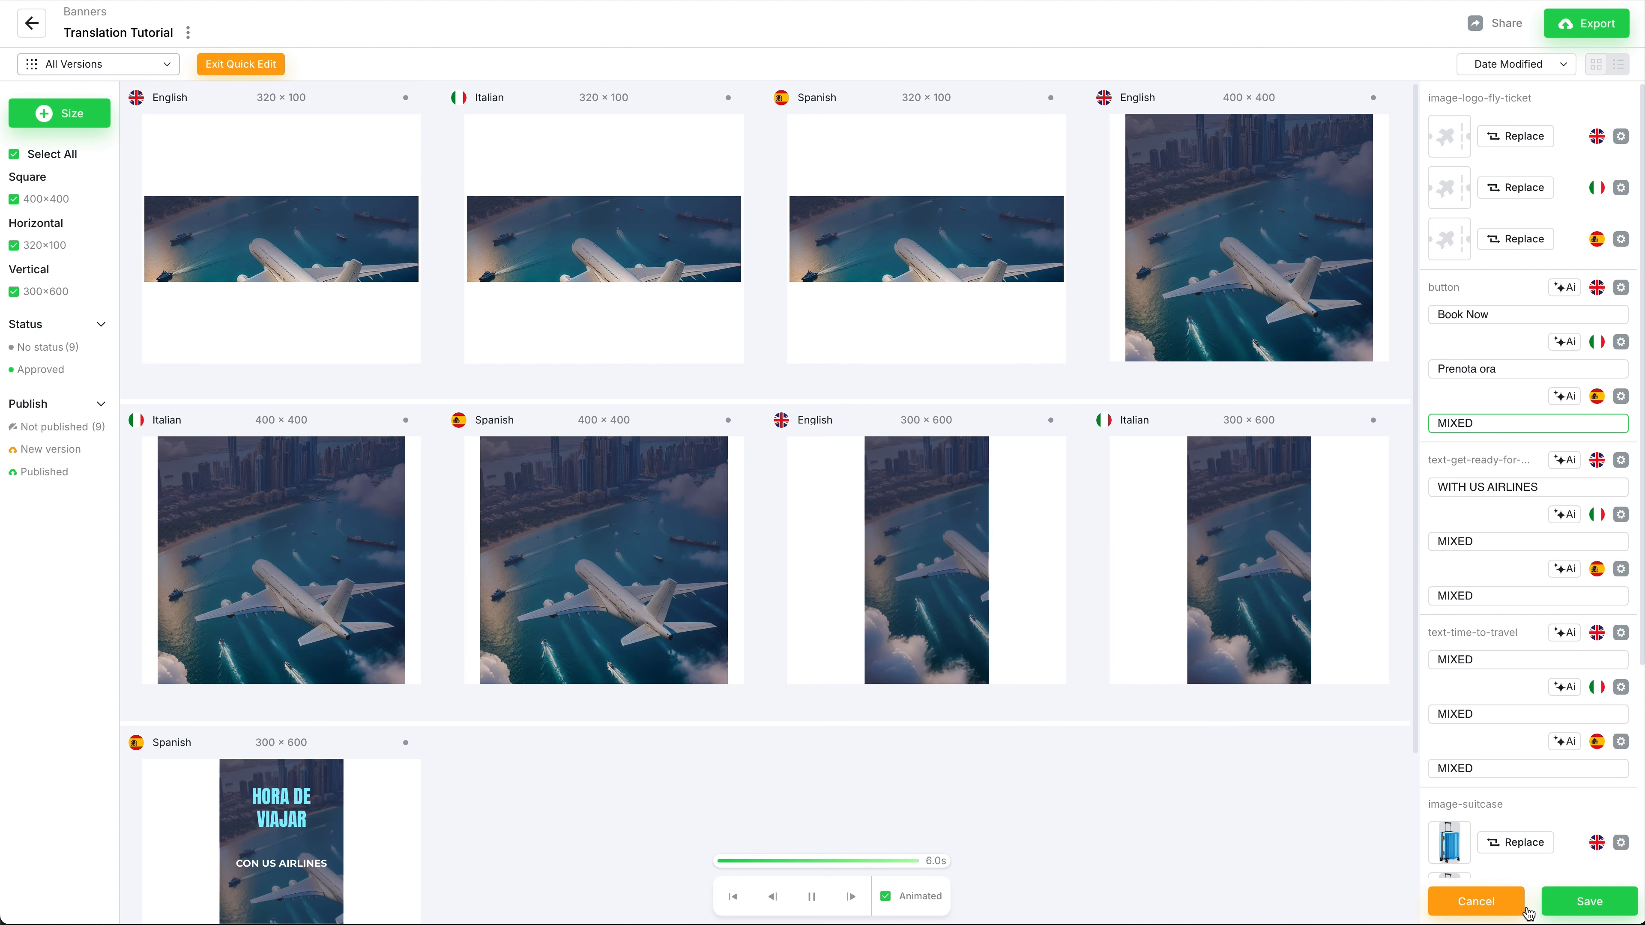
{"action": "left_click", "coordinate": [1575, 907]}
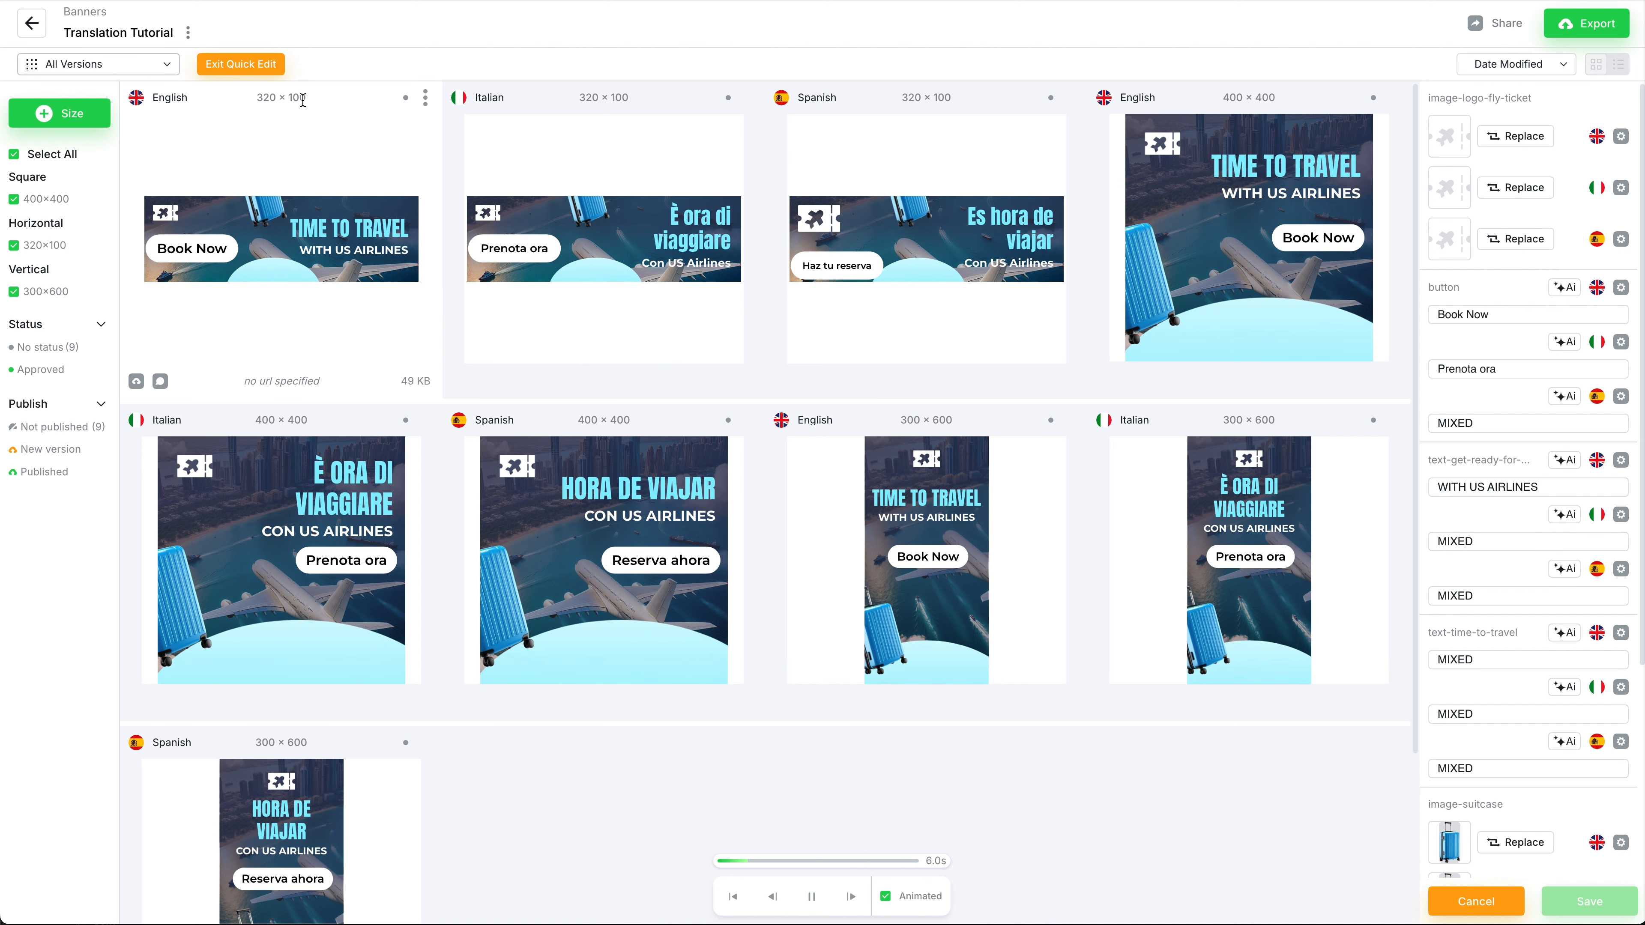
{"action": "left_click", "coordinate": [274, 76]}
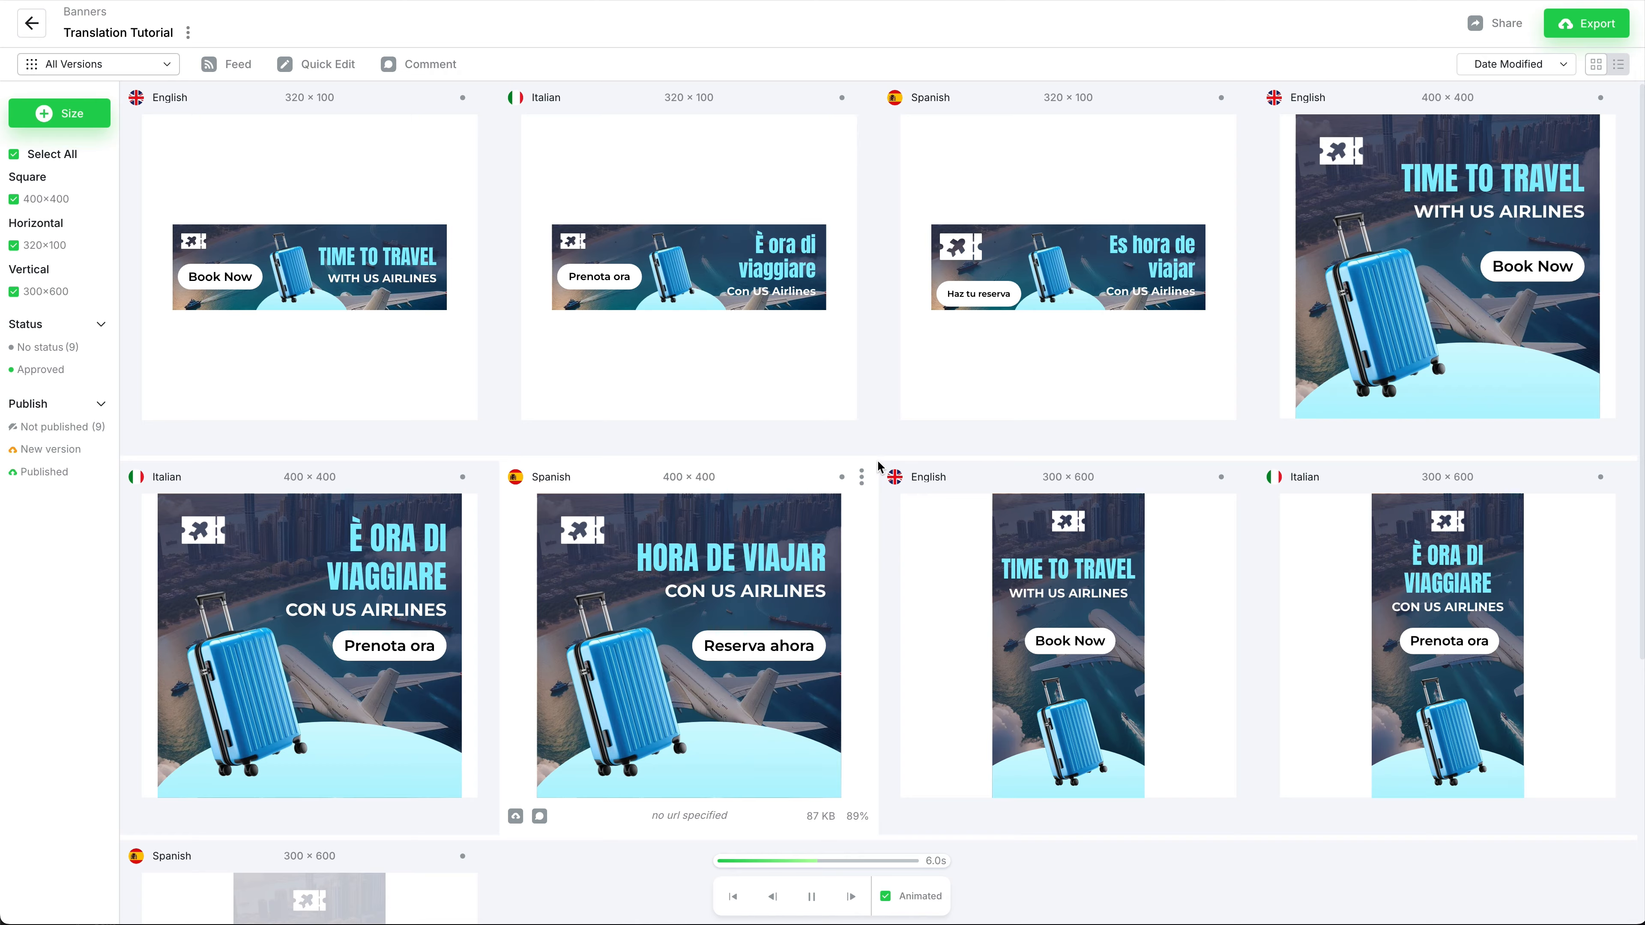
{"action": "mouse_move", "coordinate": [255, 301]}
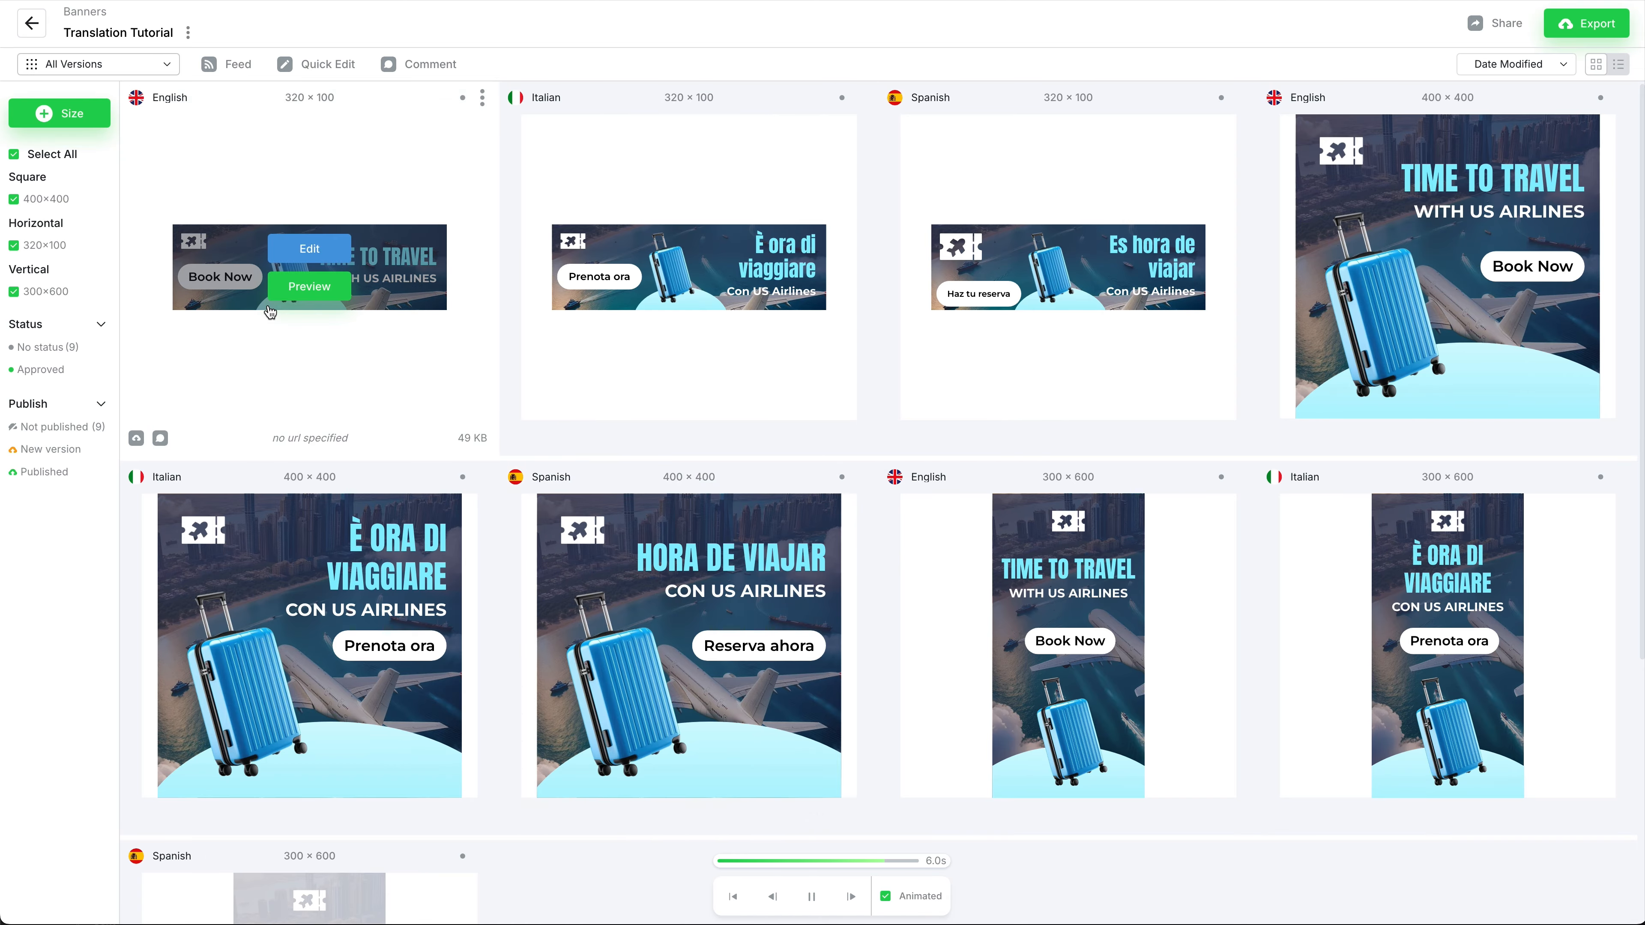